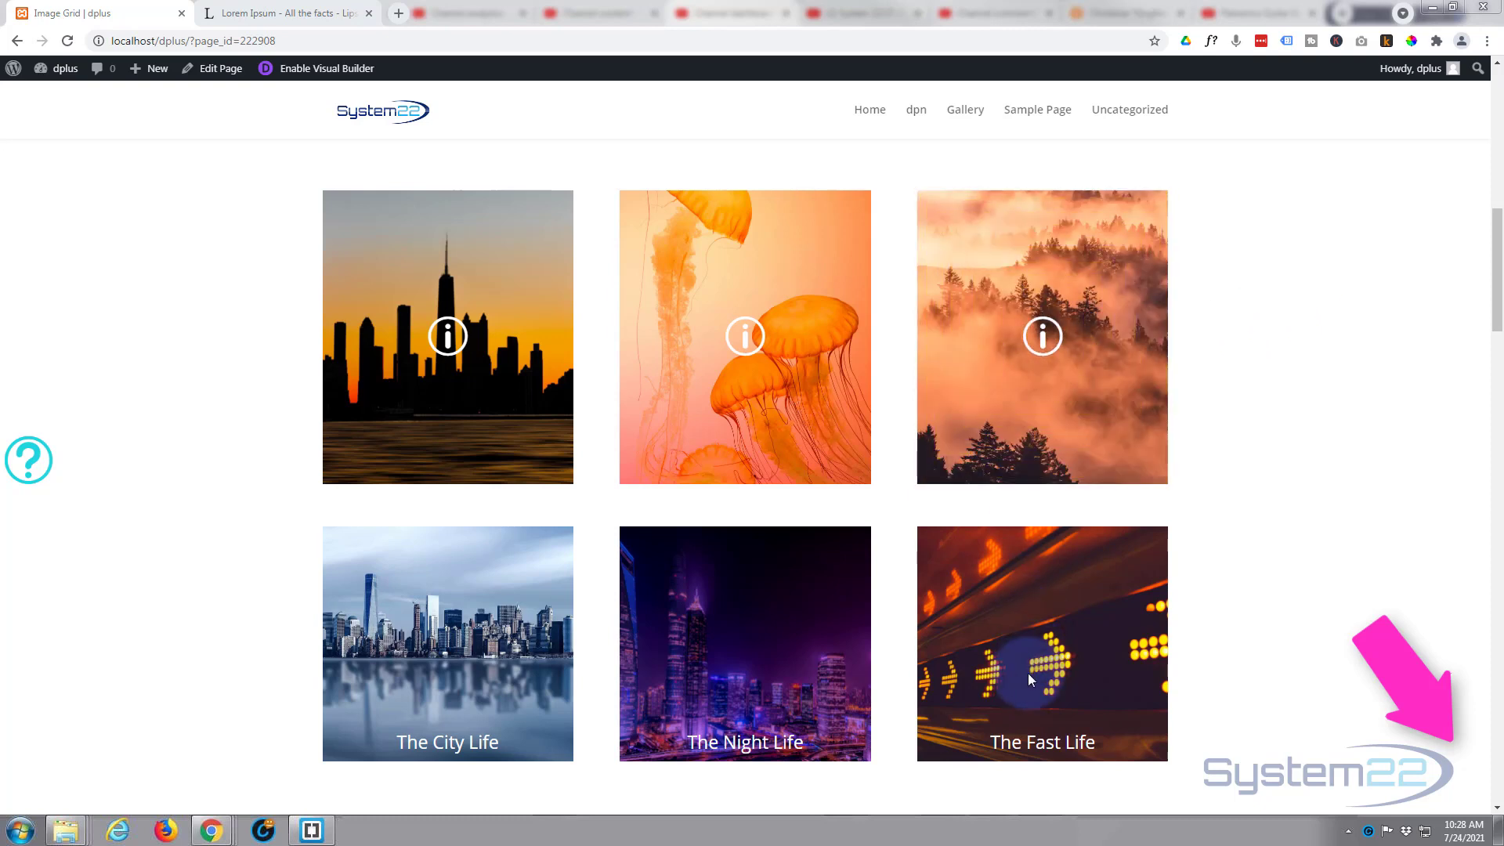
# Examine the hover overlays on the image grid and on the mountain image of the live page.
pyautogui.moveTo(1028, 744)
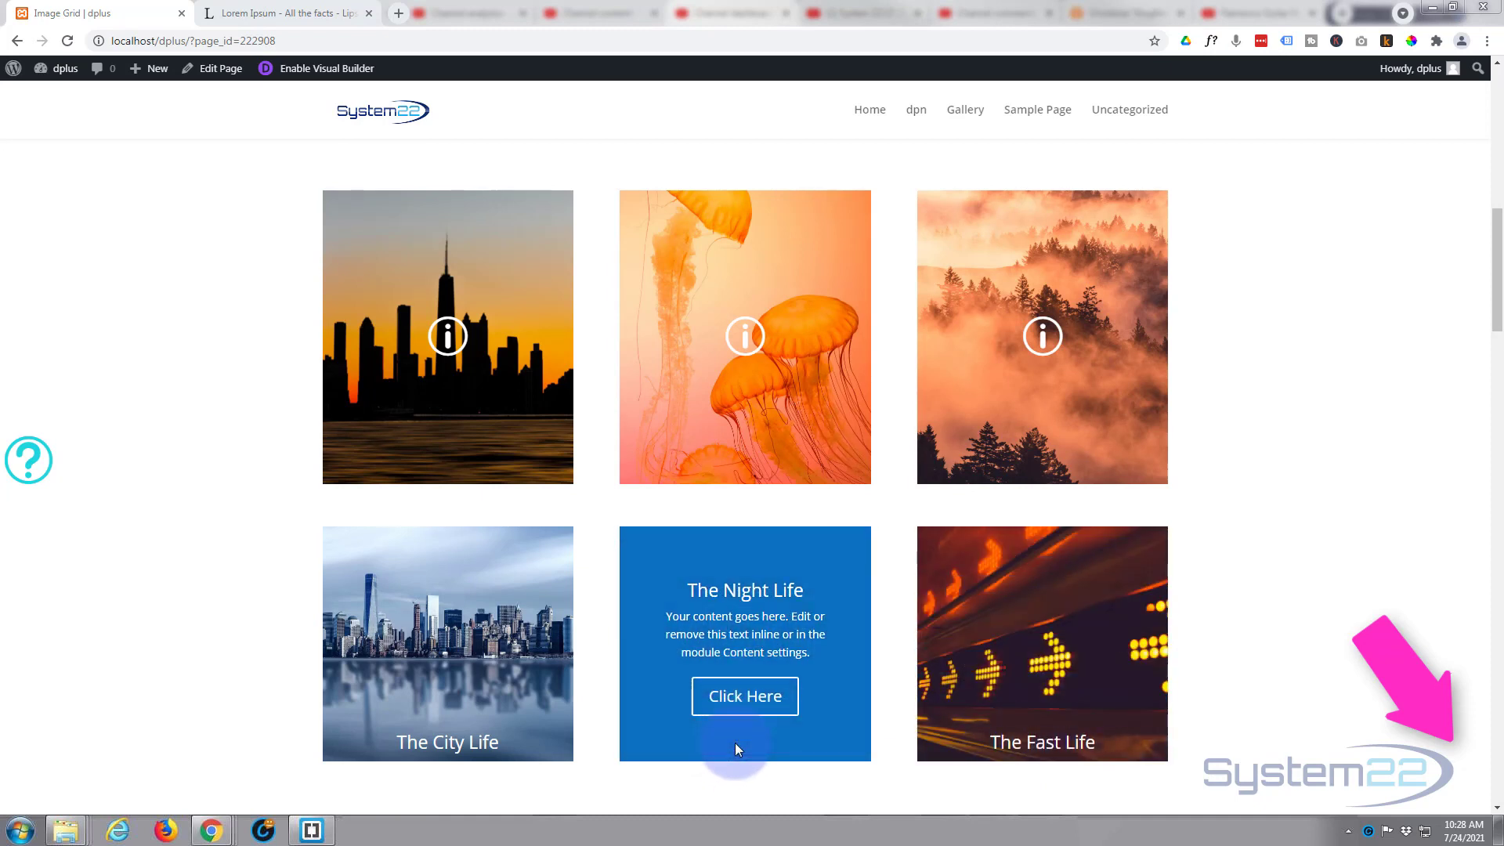
pyautogui.moveTo(431, 757)
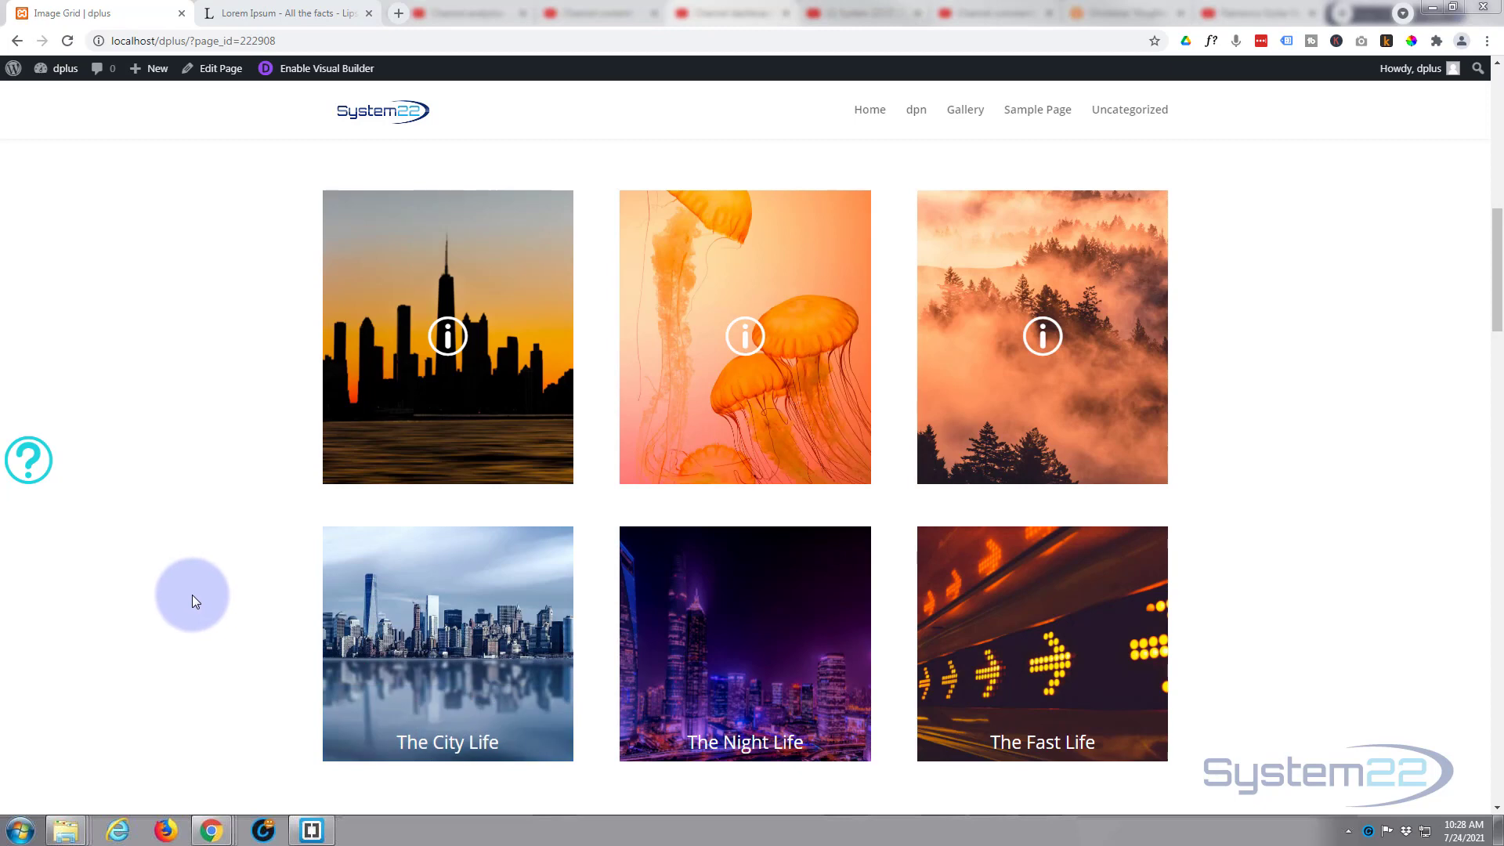
pyautogui.scroll(6, 172, 566)
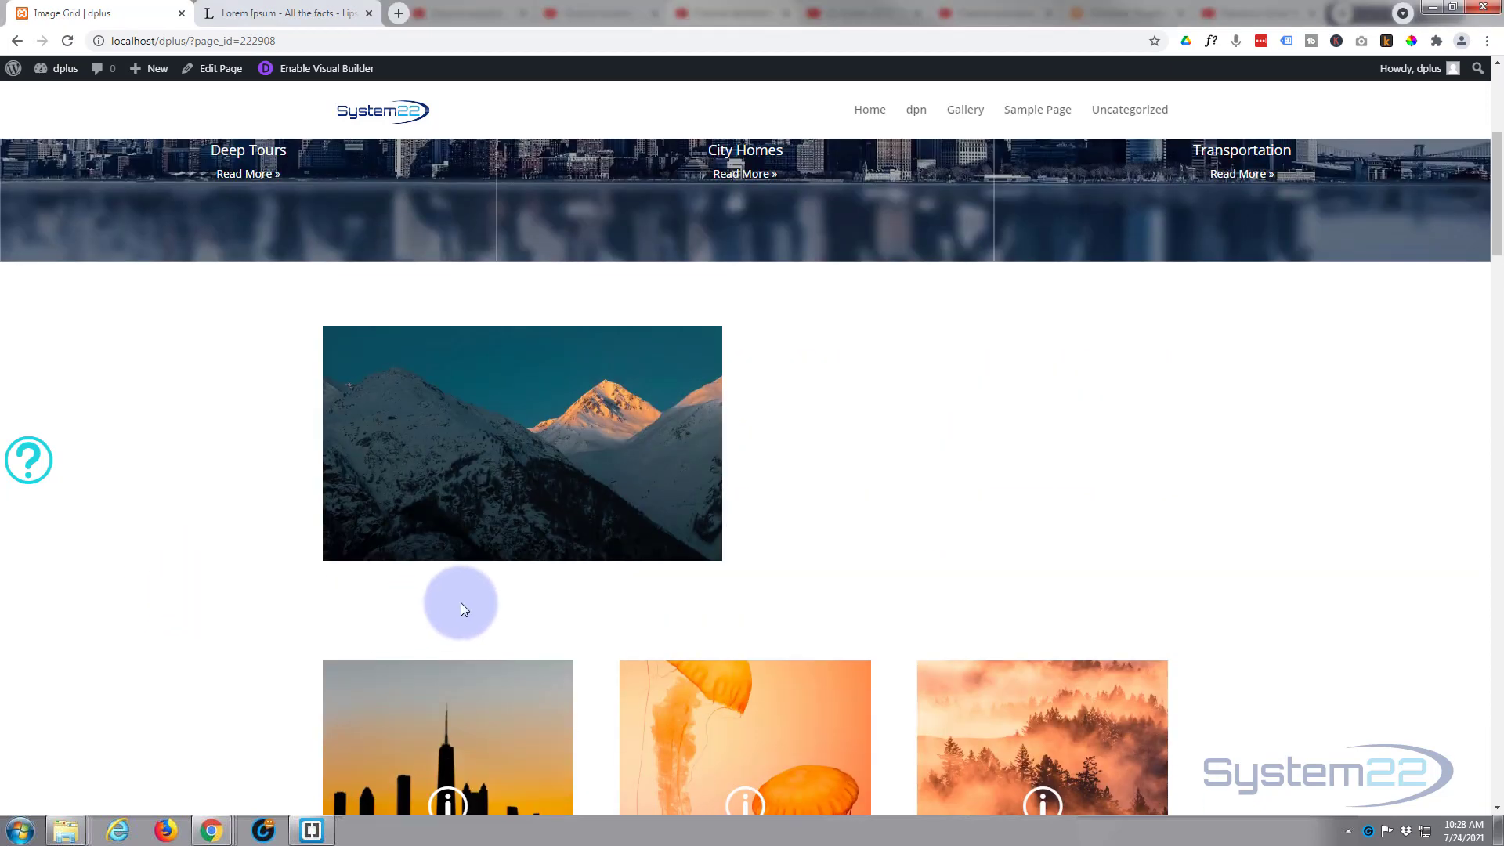
pyautogui.moveTo(487, 520)
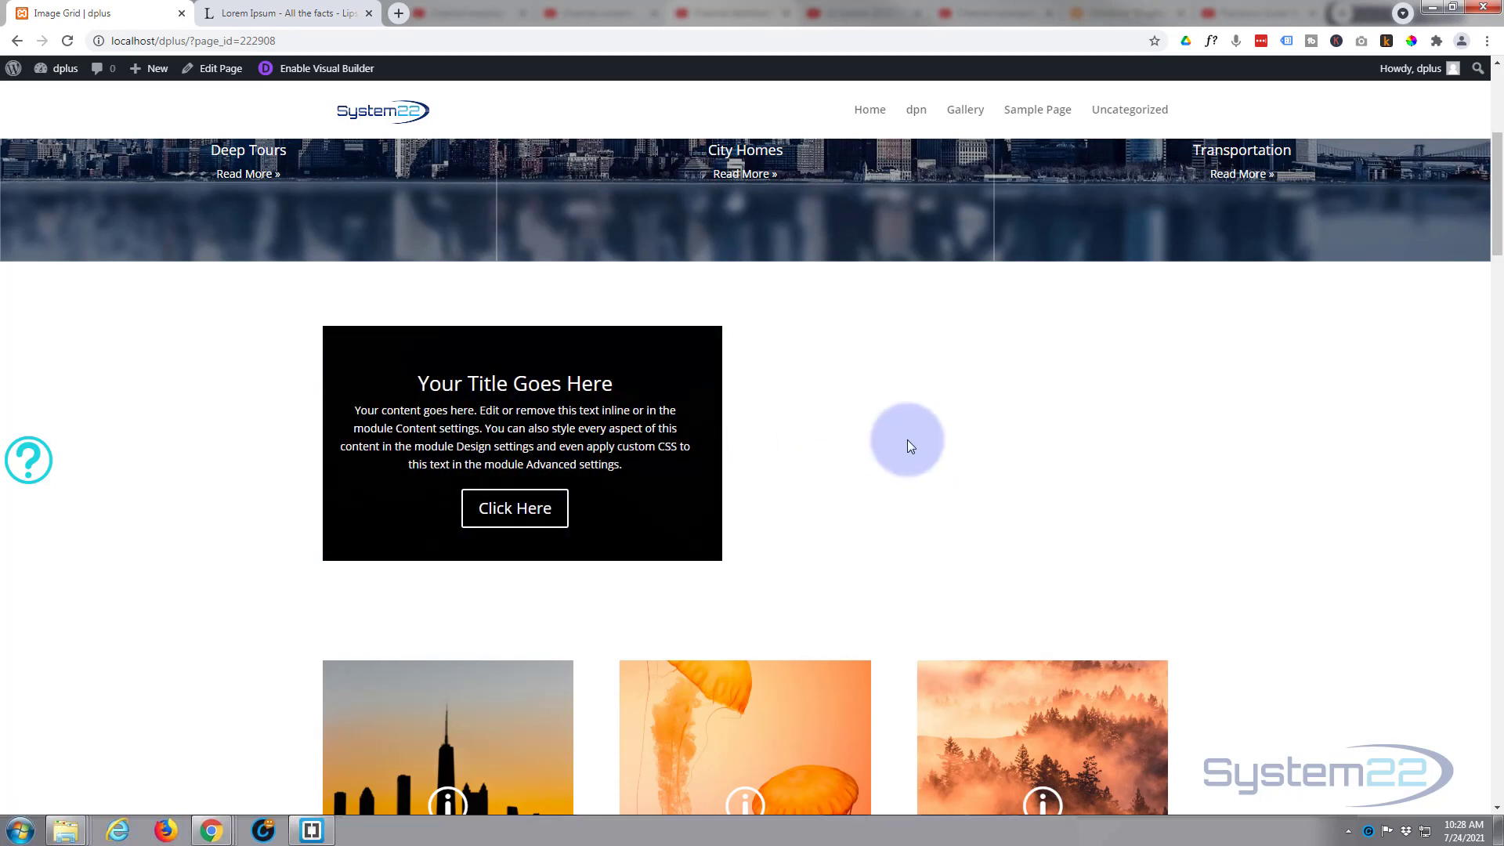
pyautogui.moveTo(597, 469)
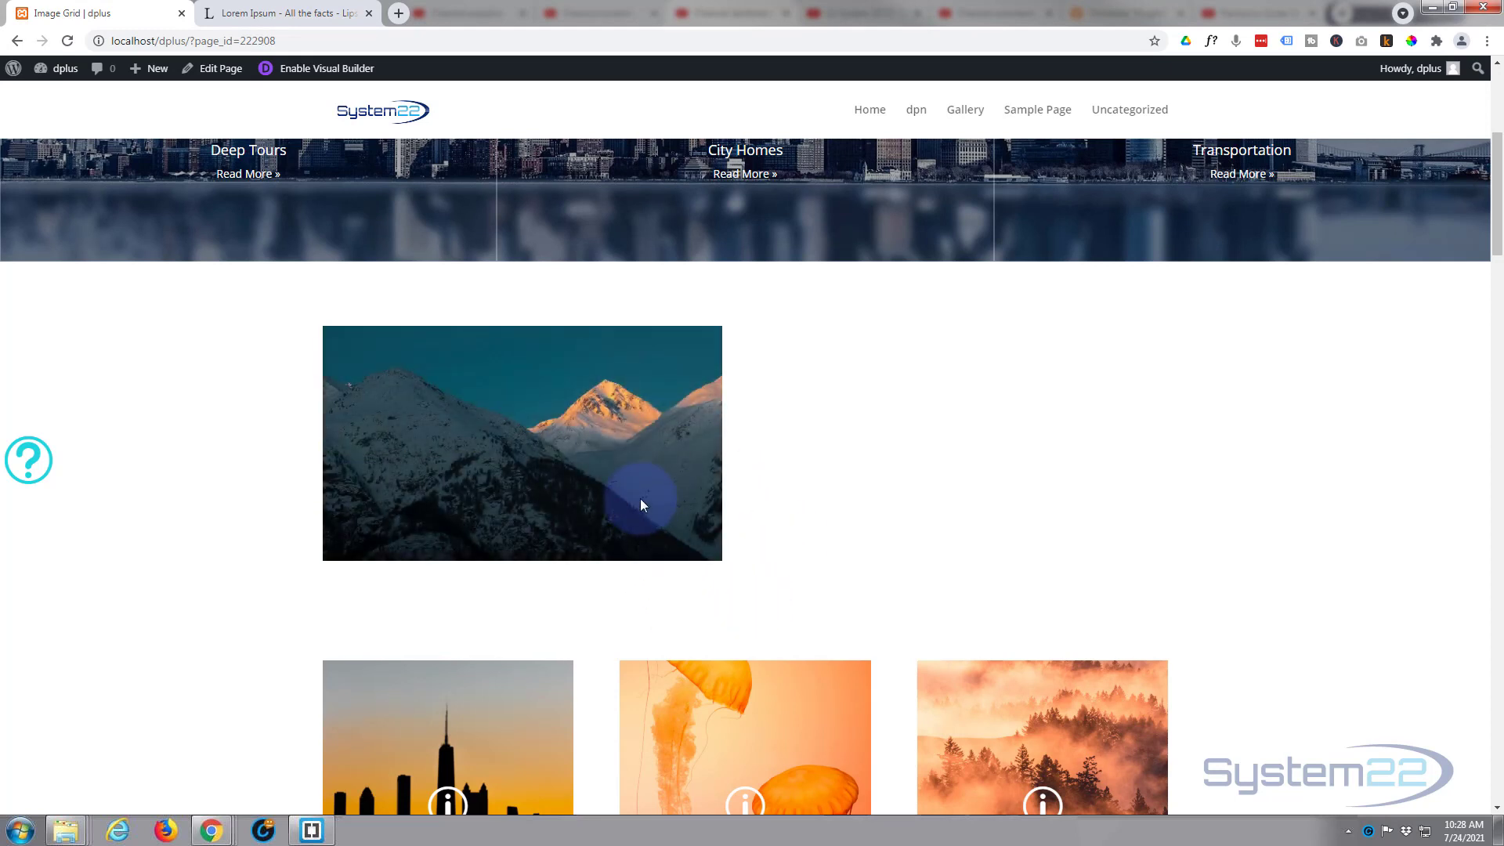
pyautogui.moveTo(640, 498)
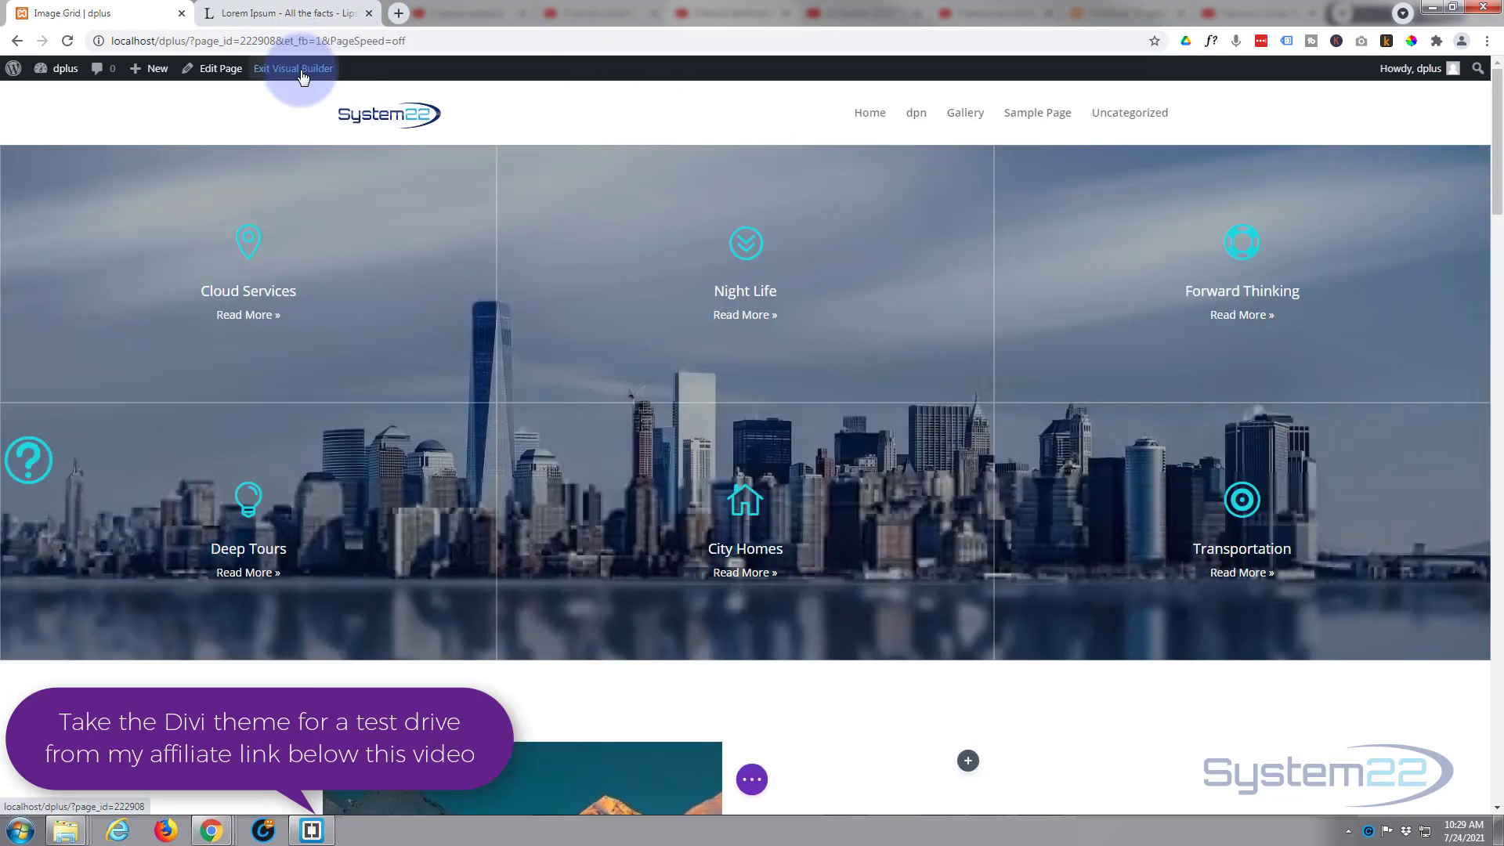
# Add a Call To Action module to the empty column beside the mountain image, moving its settings window clear of it.
pyautogui.scroll(-6, 419, 215)
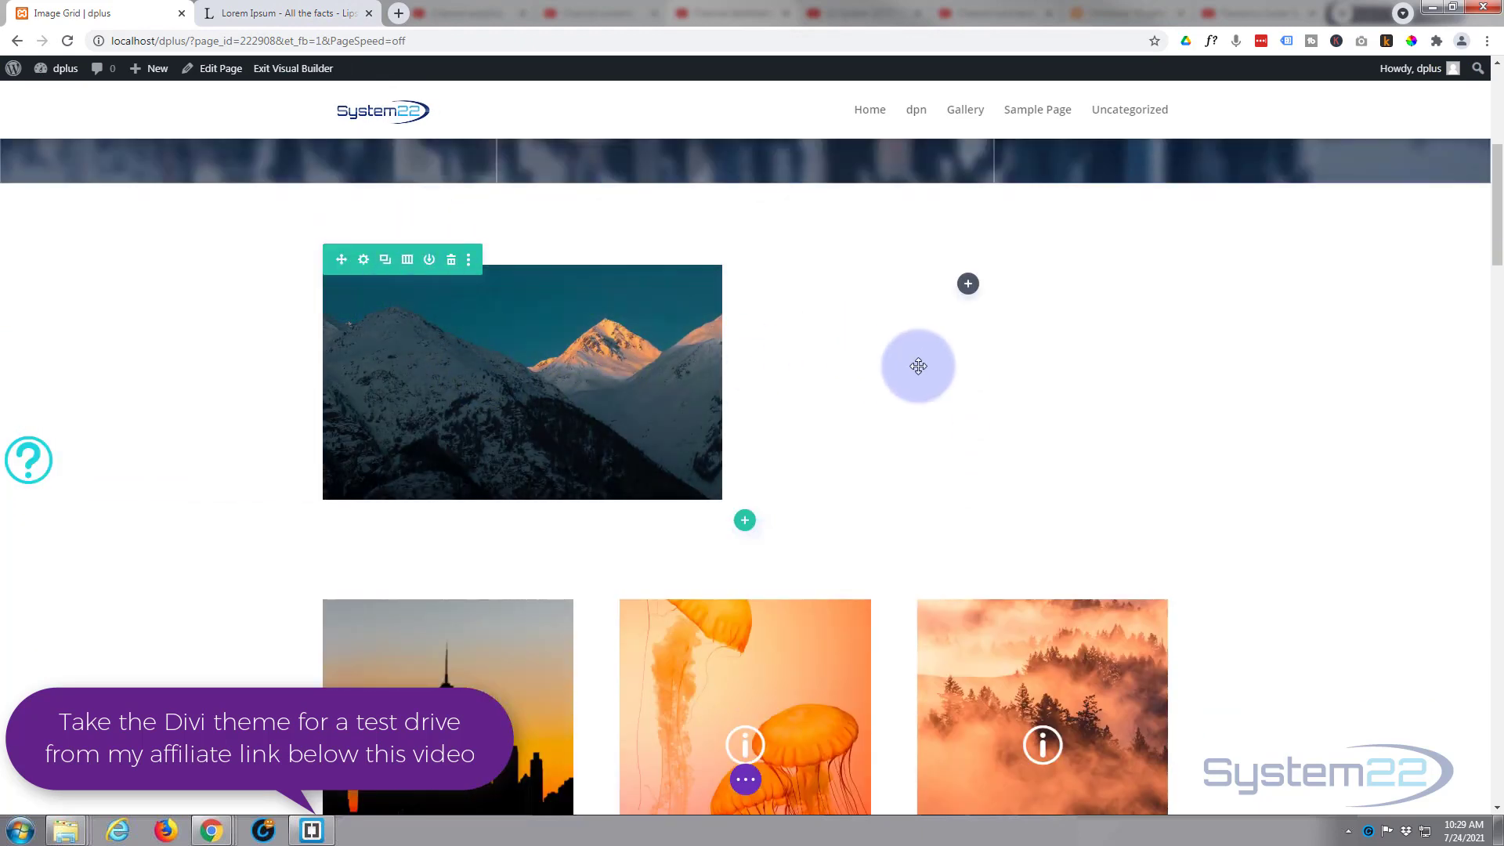
pyautogui.click(968, 287)
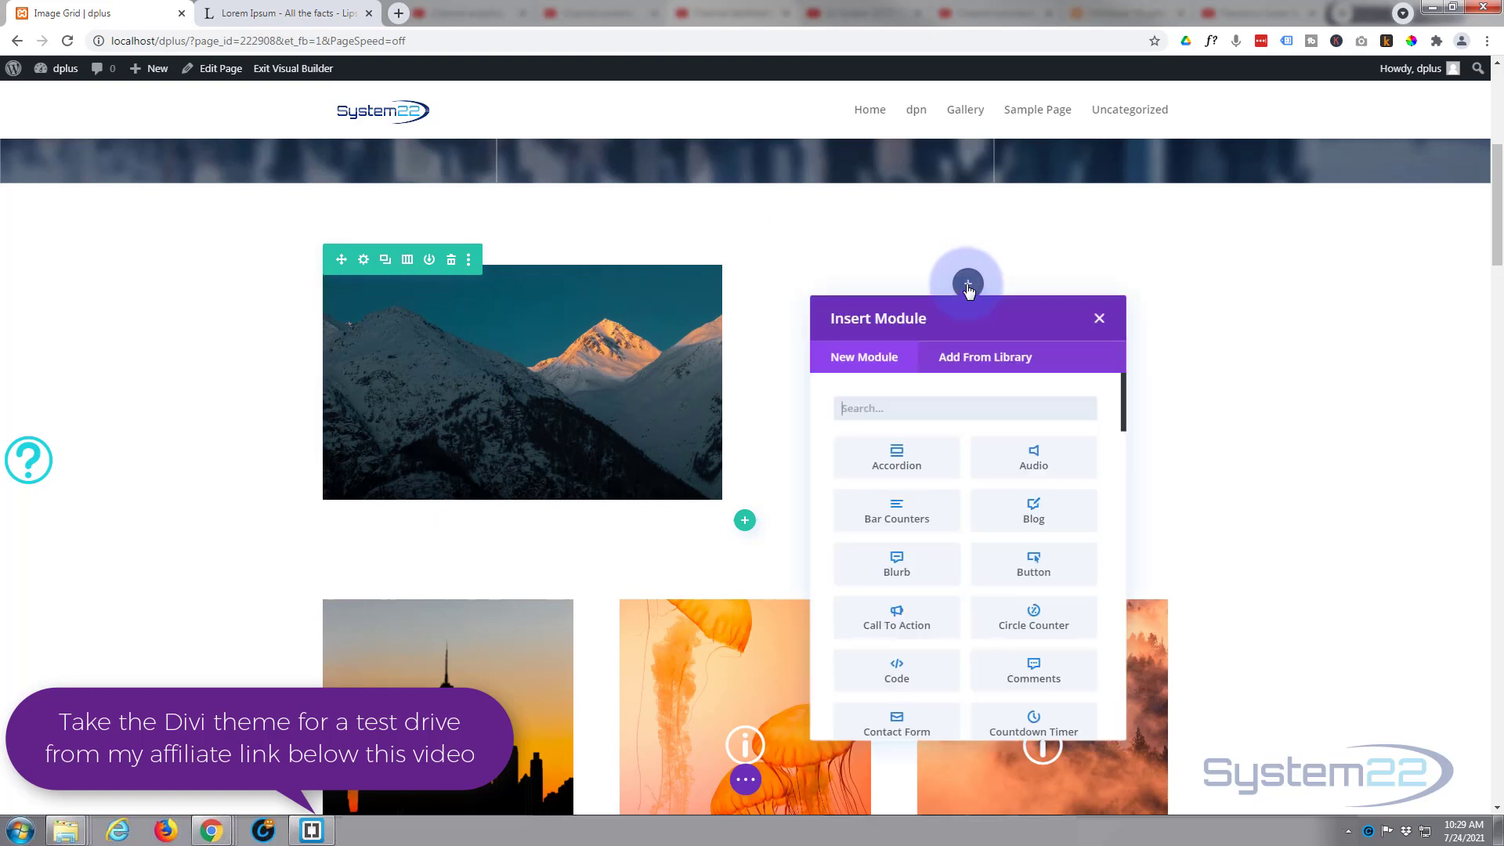
pyautogui.click(938, 631)
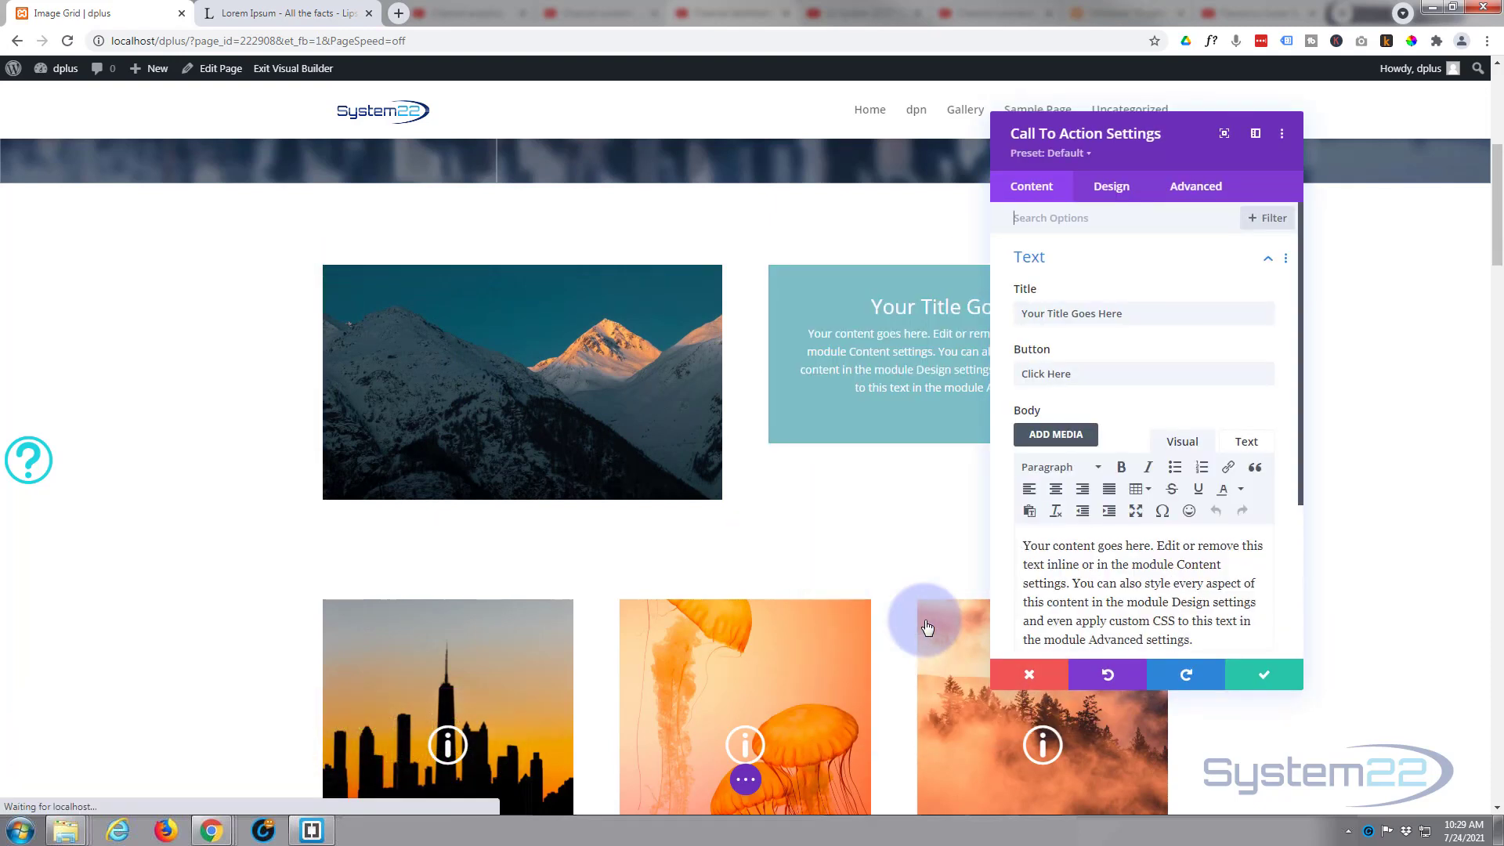
pyautogui.moveTo(1202, 148); pyautogui.dragTo(522, 147)
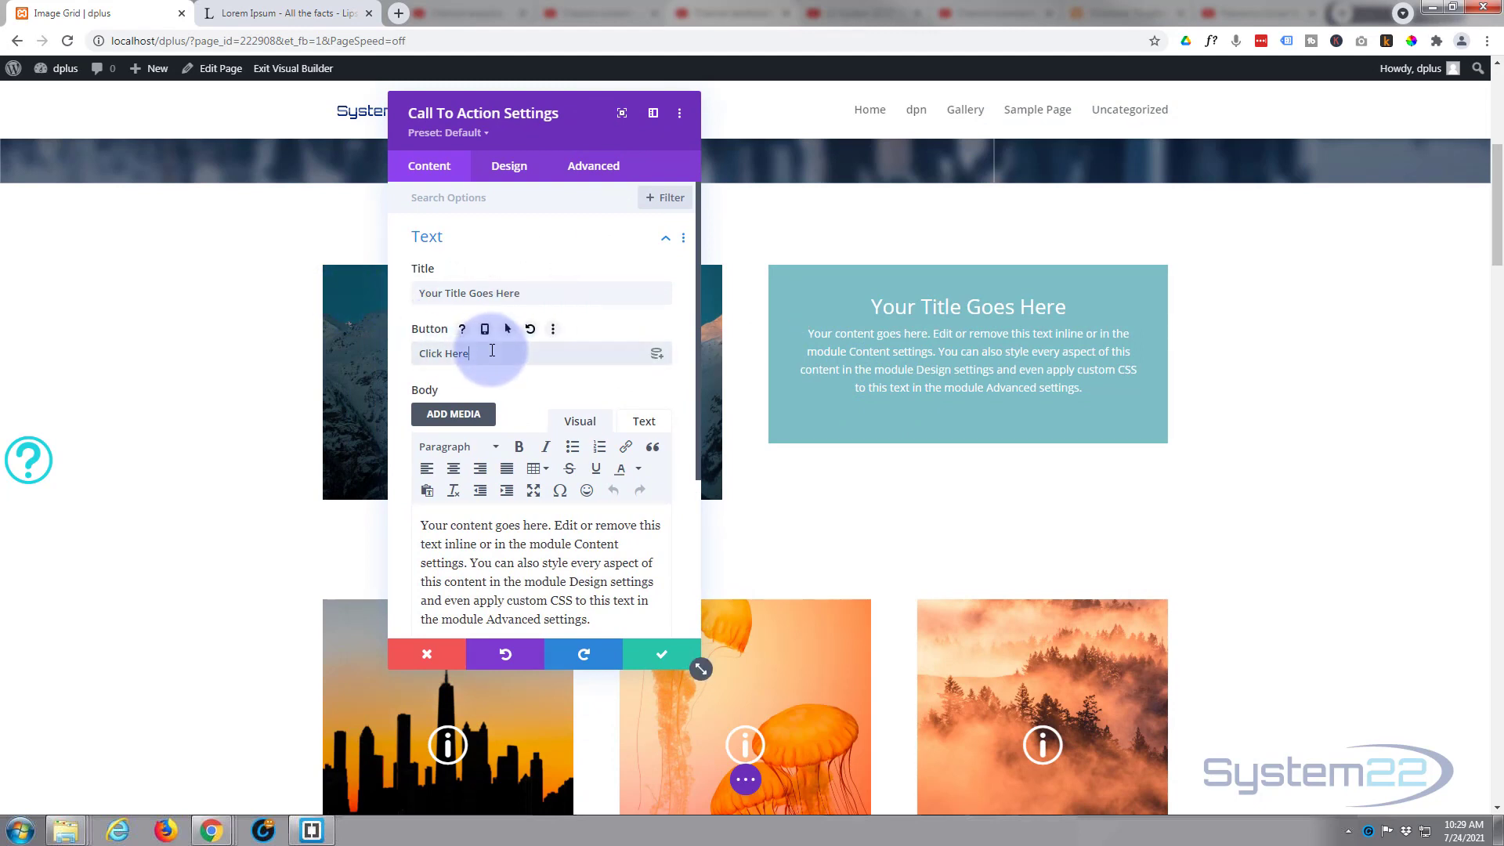
# Set the Call To Action's button link URL to # and save the module.
pyautogui.moveTo(492, 350); pyautogui.dragTo(379, 350)
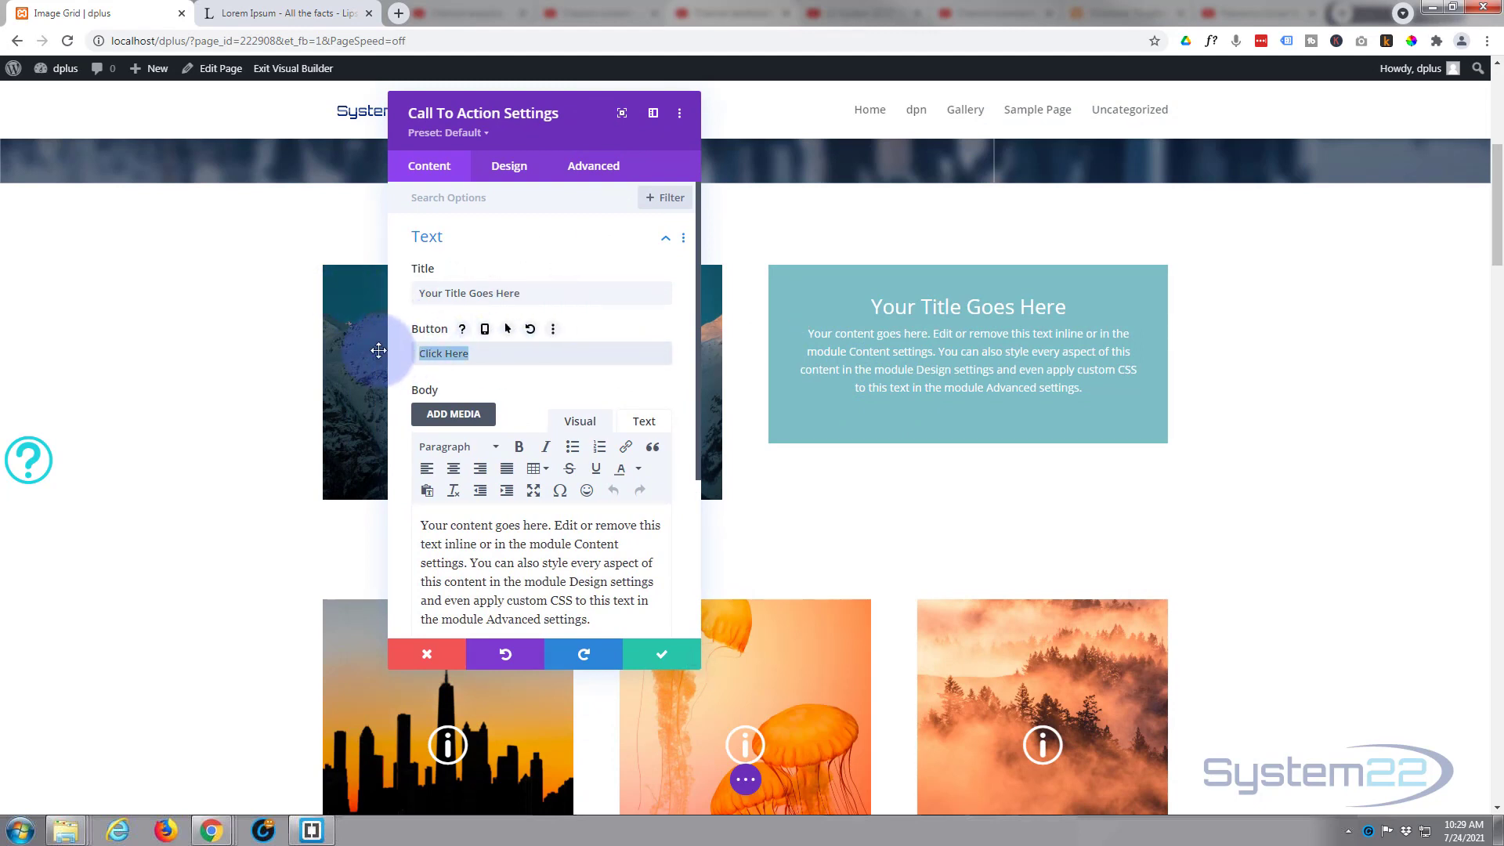
pyautogui.click(463, 526)
pyautogui.scroll(-3, 454, 519)
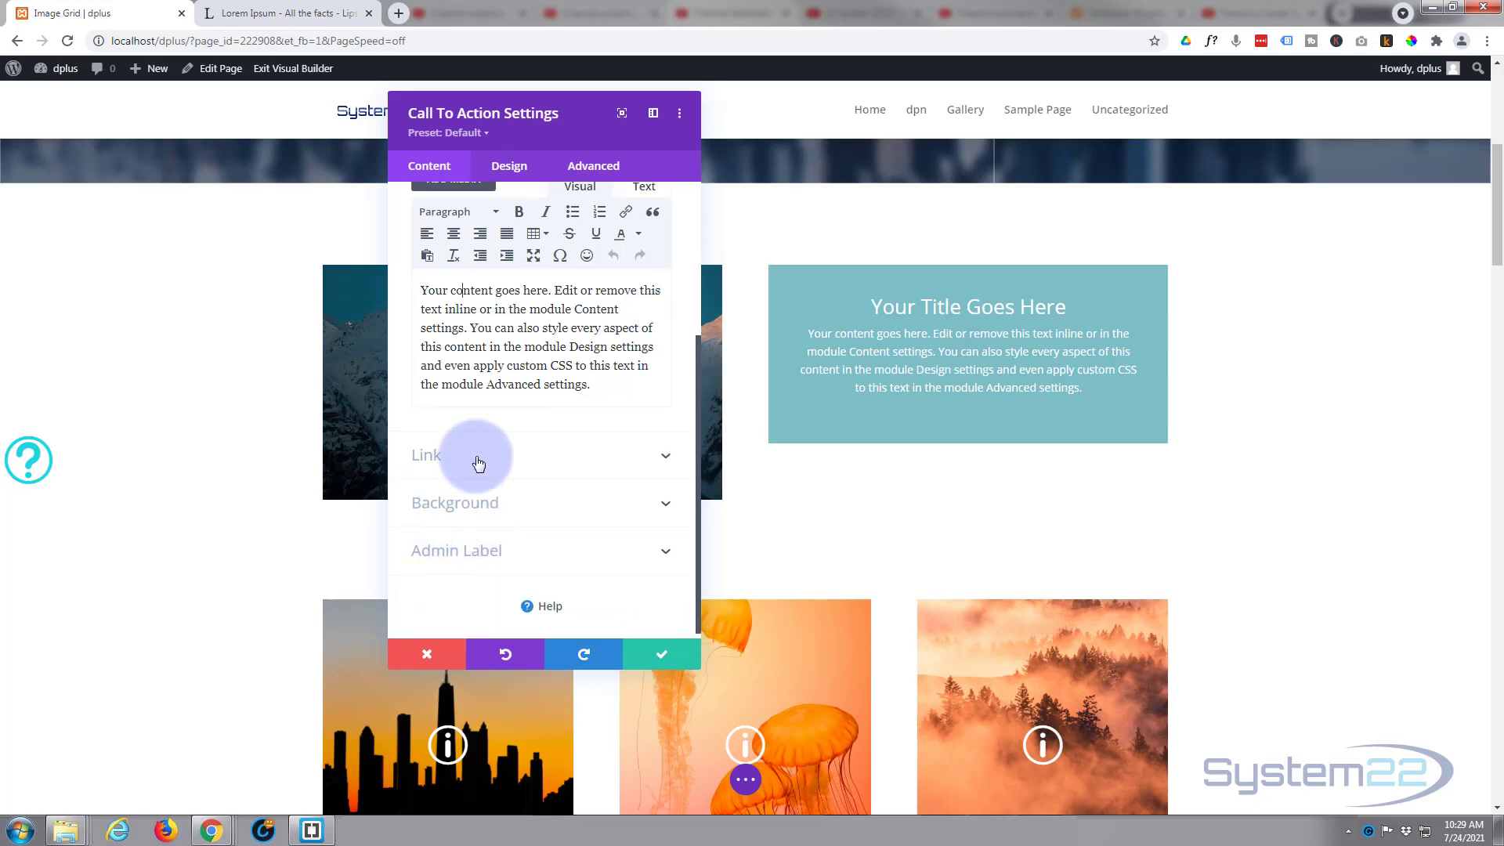
pyautogui.click(482, 463)
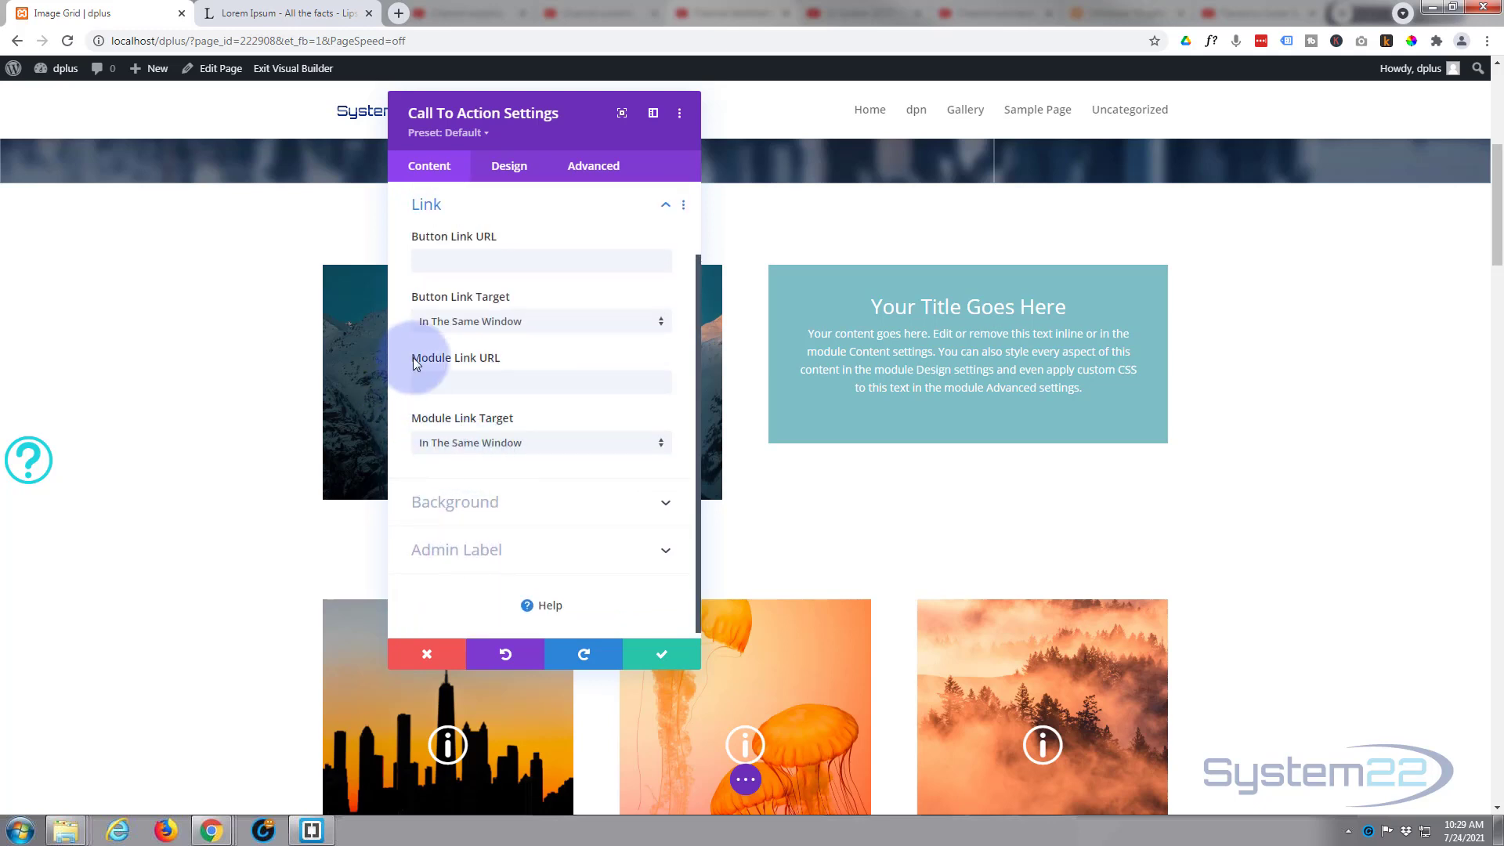
pyautogui.click(432, 249)
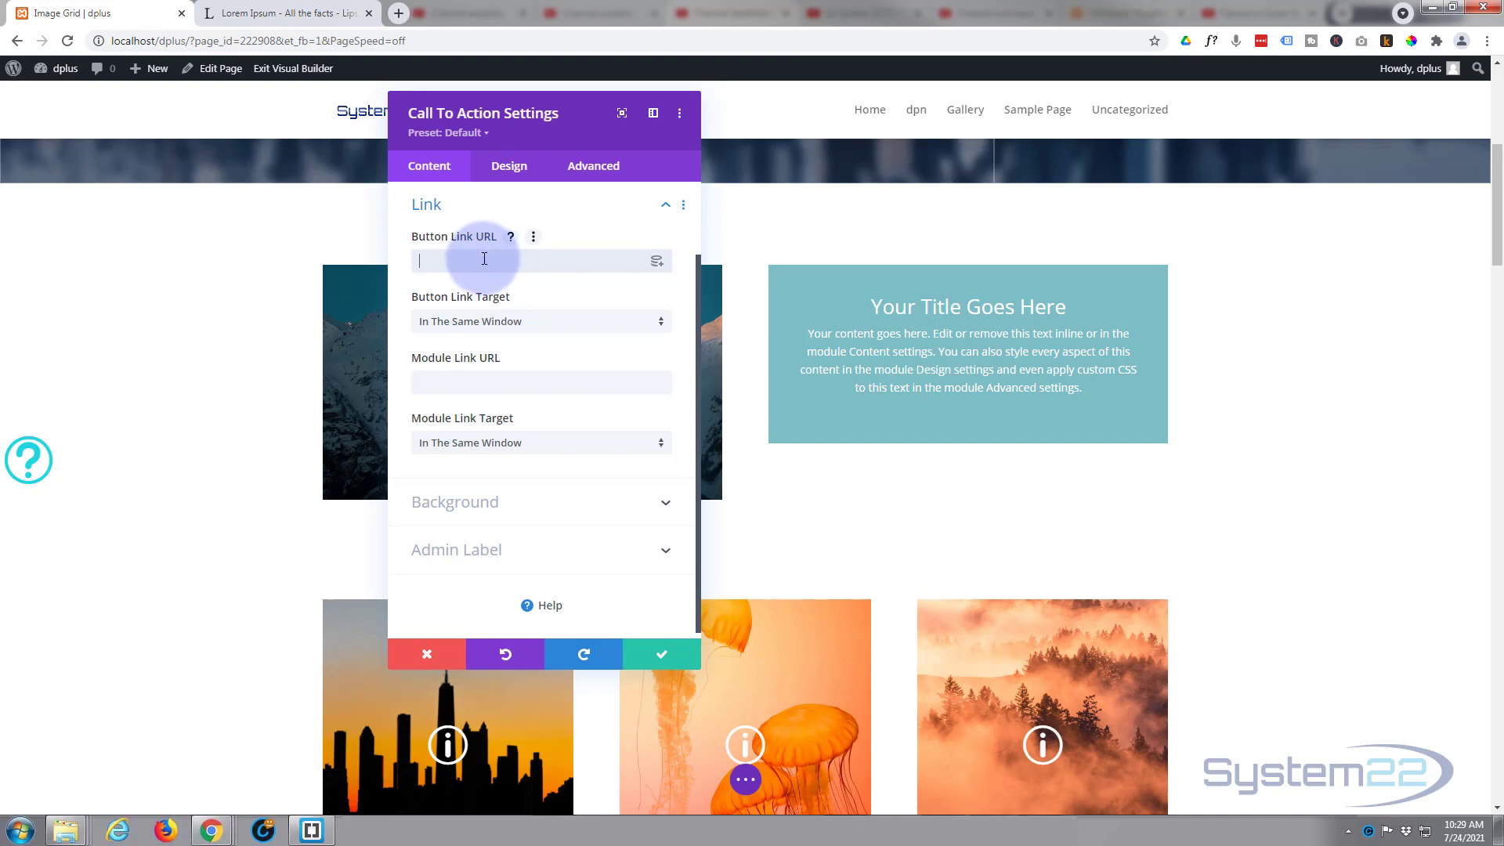
pyautogui.write('#')
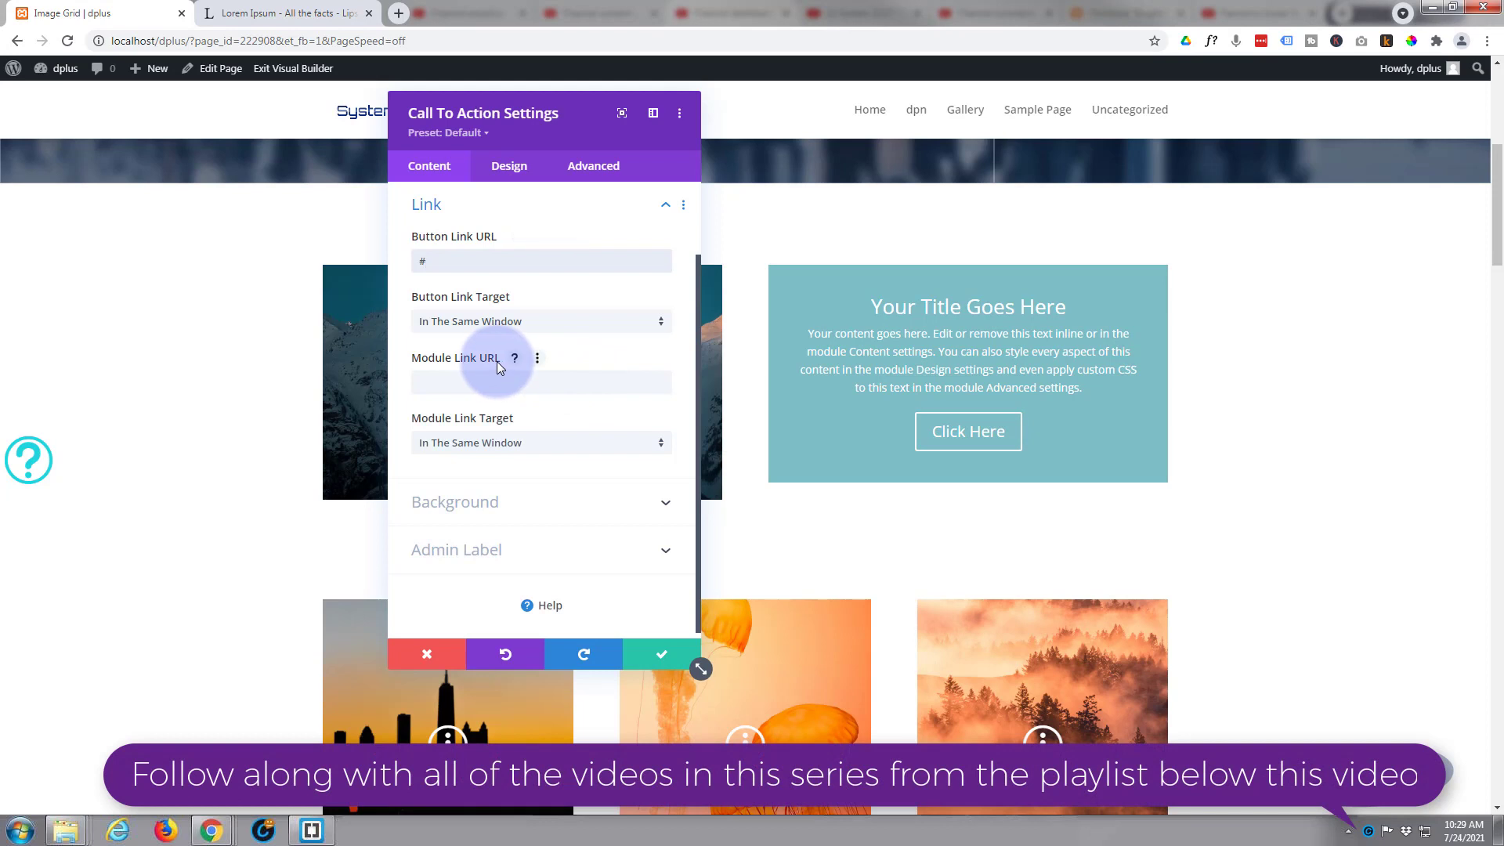
pyautogui.click(431, 378)
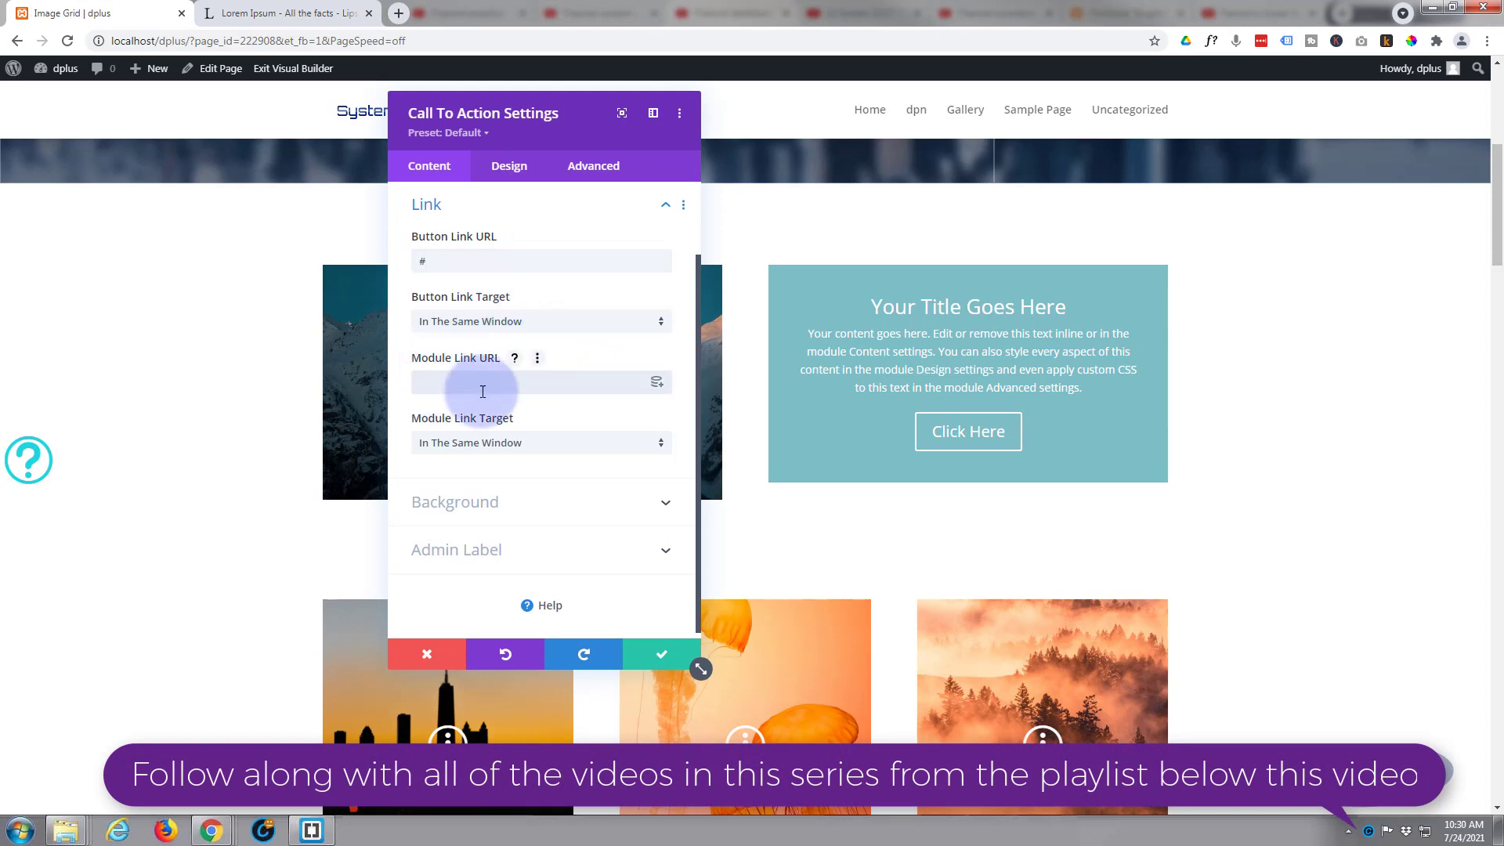
pyautogui.click(547, 447)
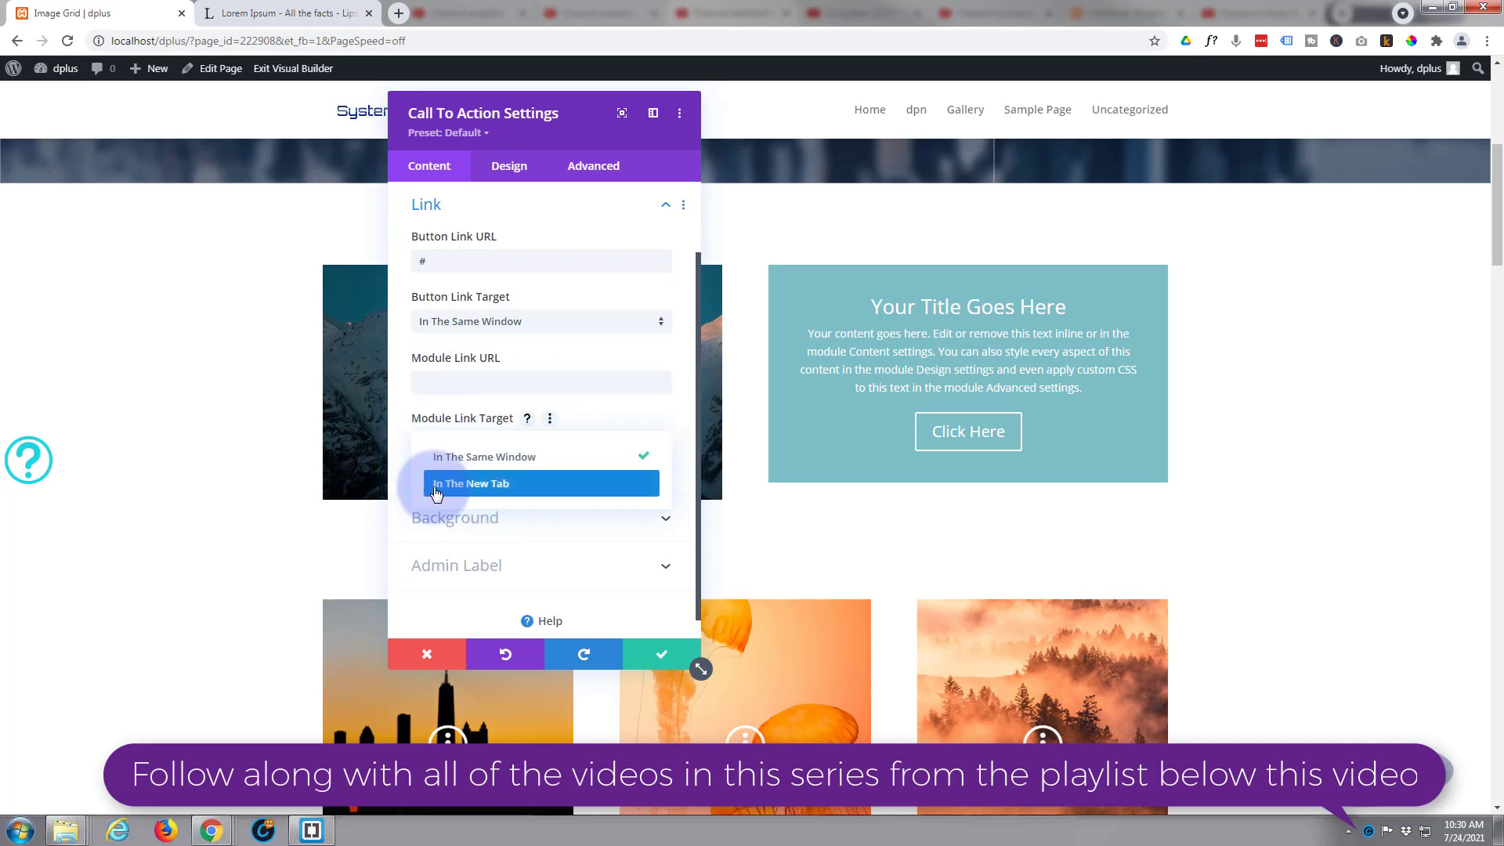
pyautogui.click(398, 464)
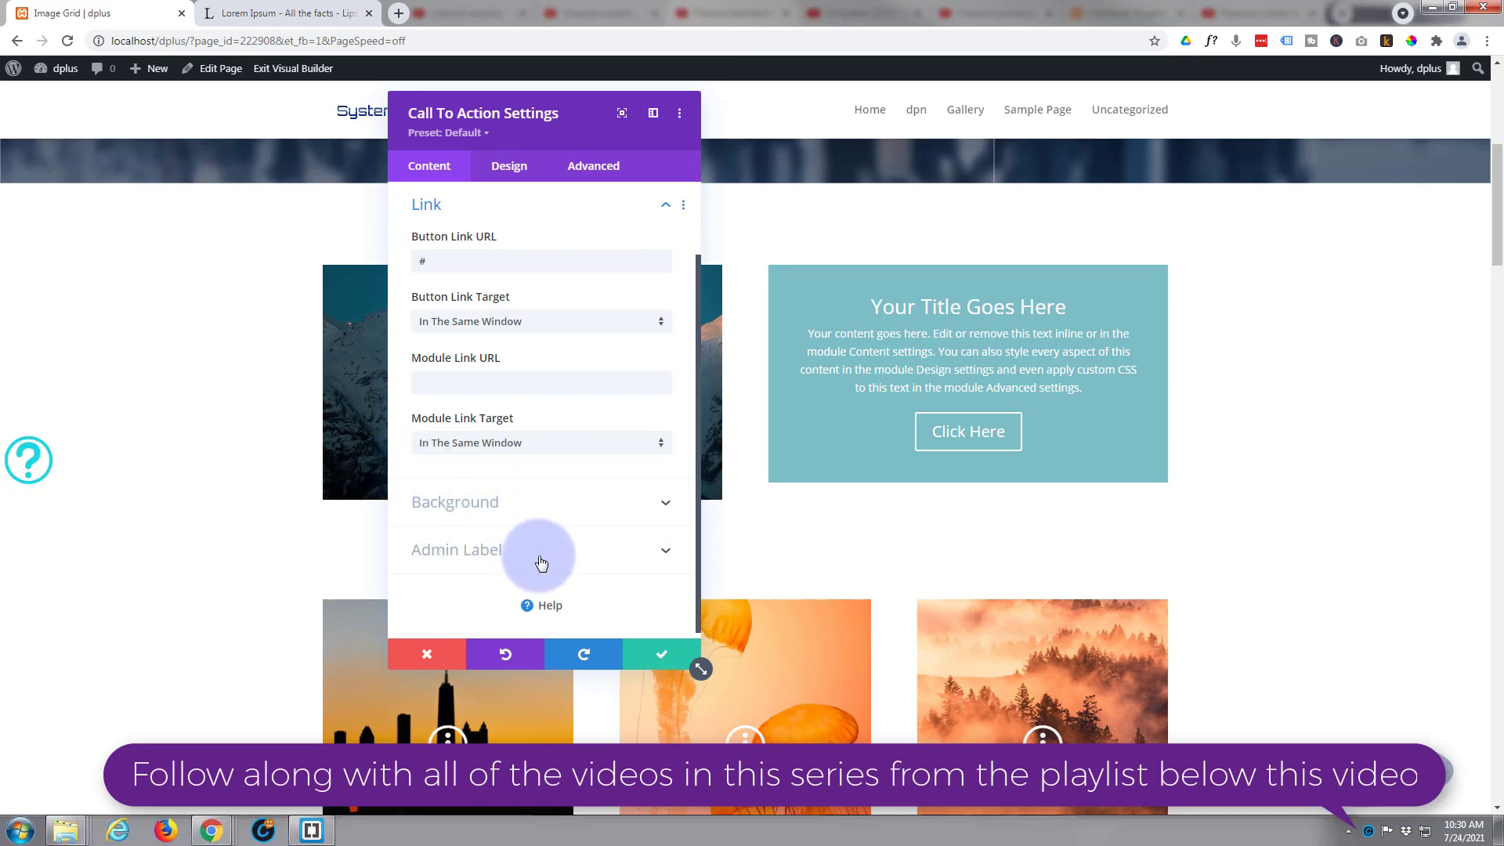
pyautogui.click(662, 658)
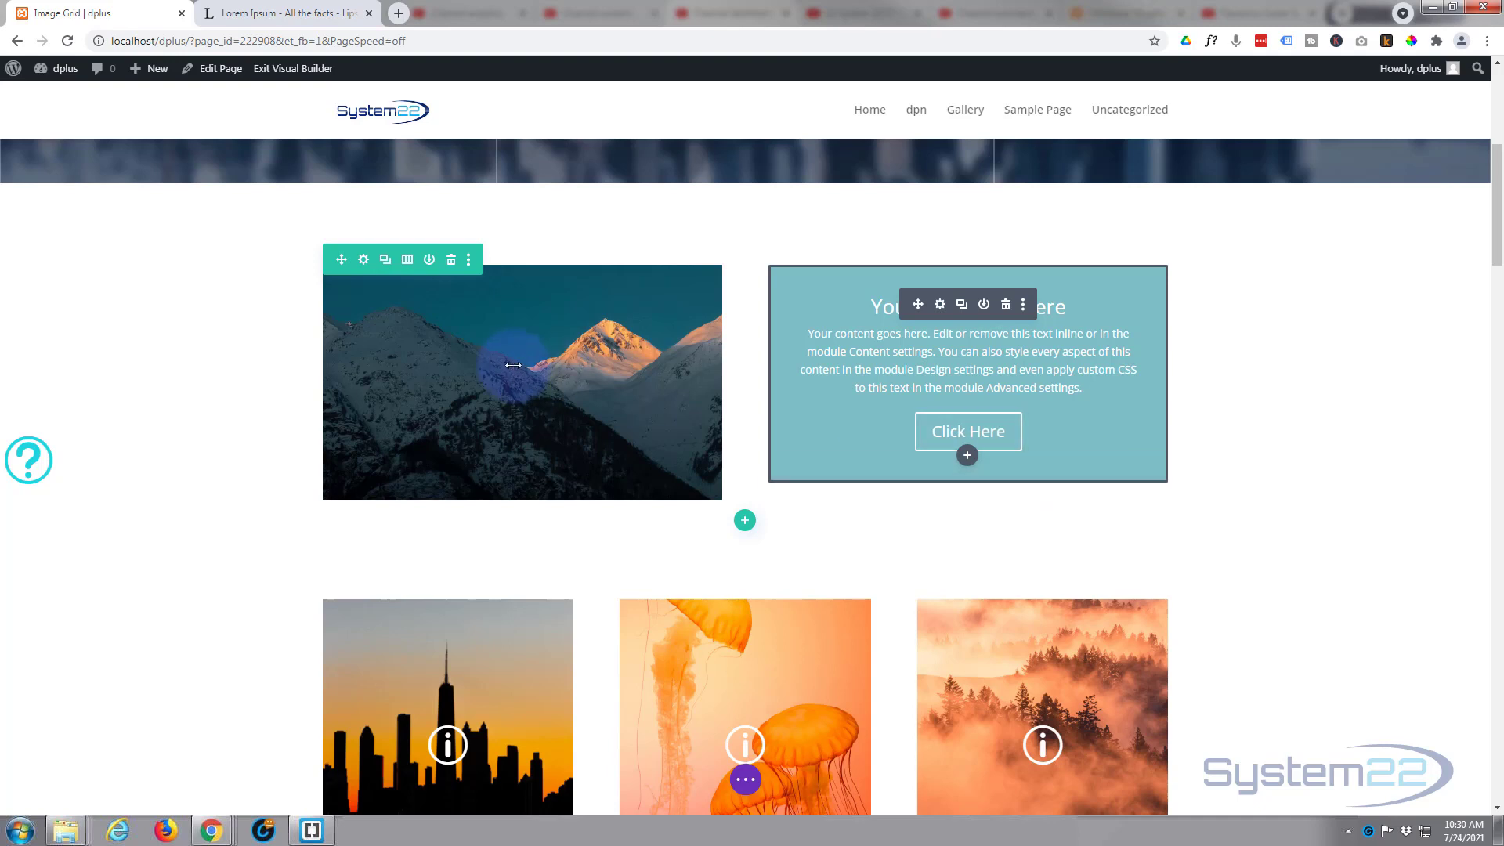
# Give the row's second column the northern lights photo from the media library as its background image.
pyautogui.click(363, 261)
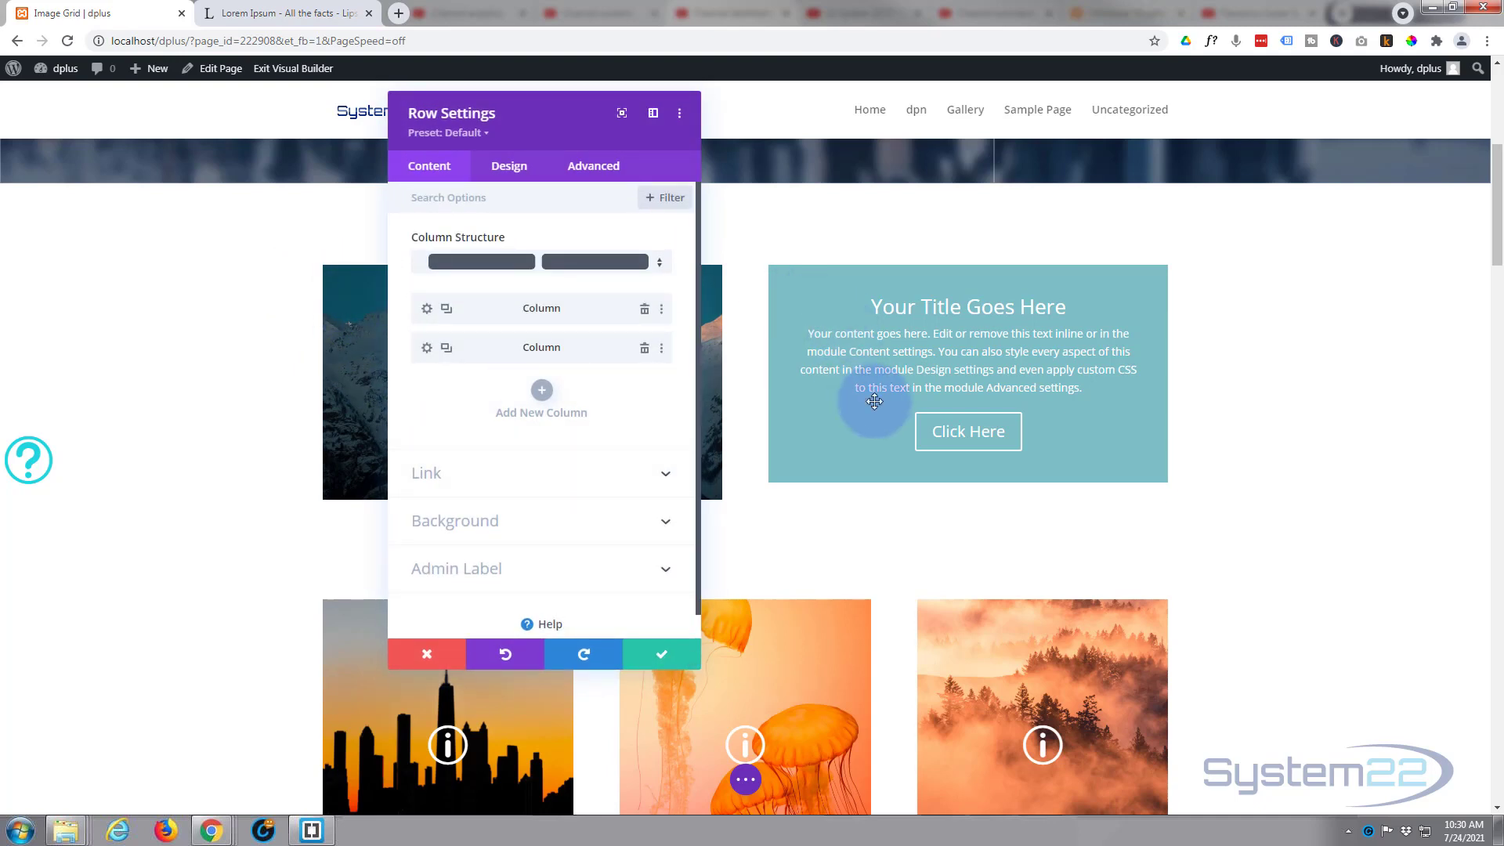
pyautogui.click(426, 351)
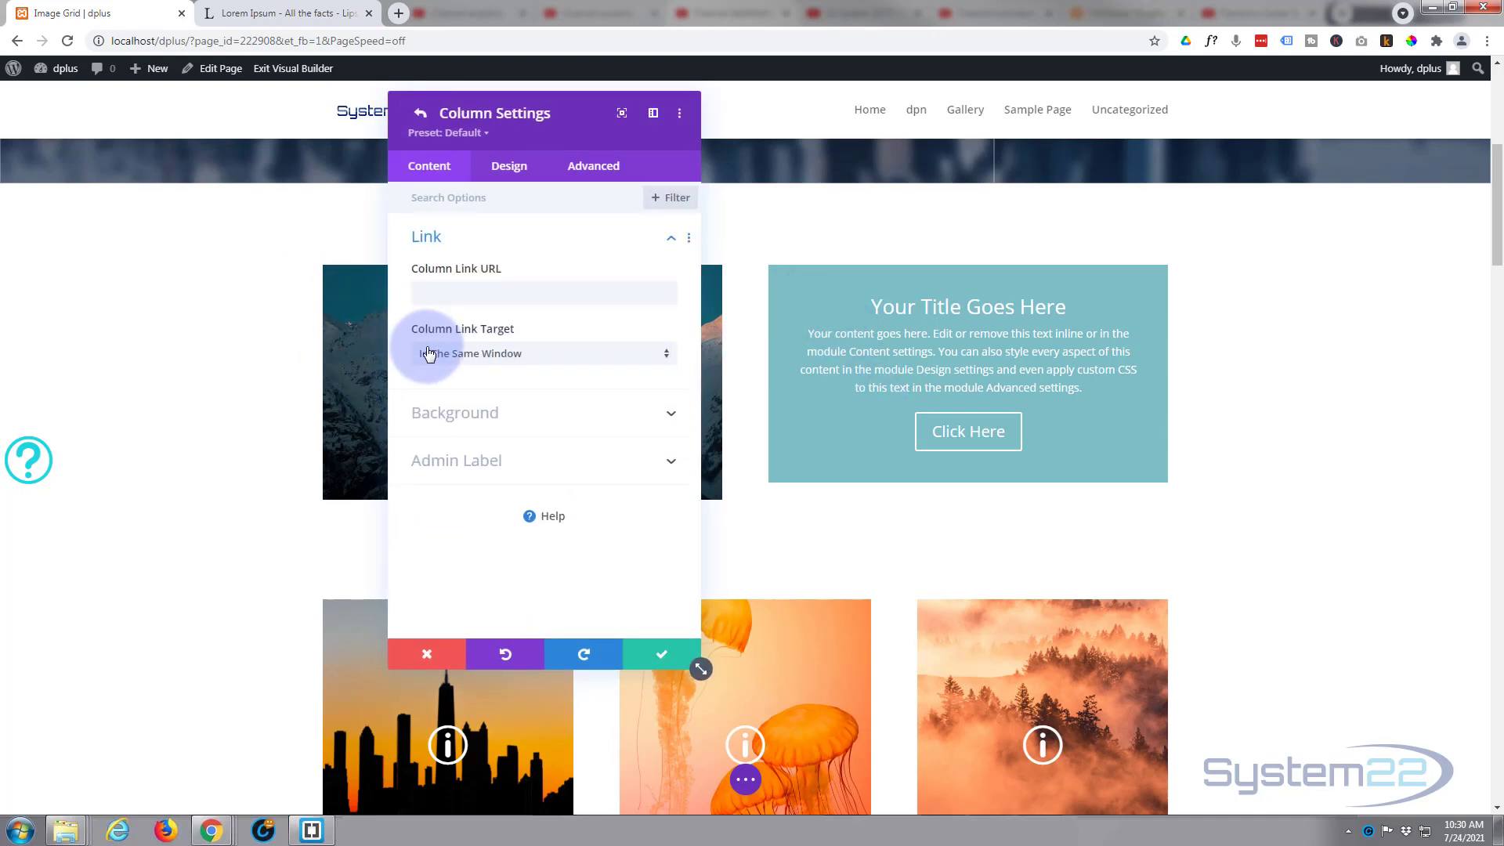
pyautogui.click(553, 409)
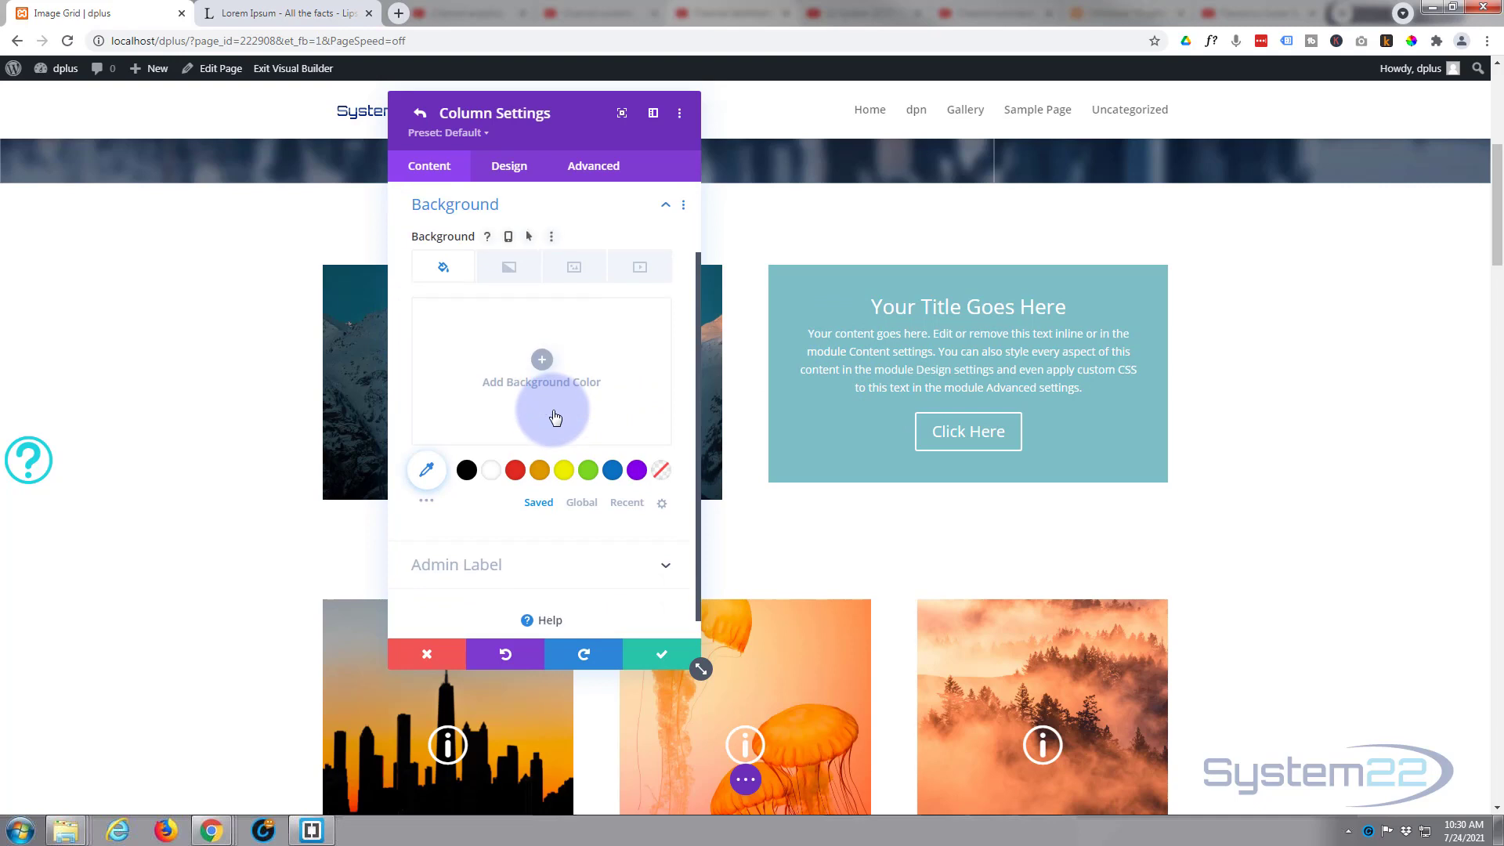
pyautogui.click(576, 268)
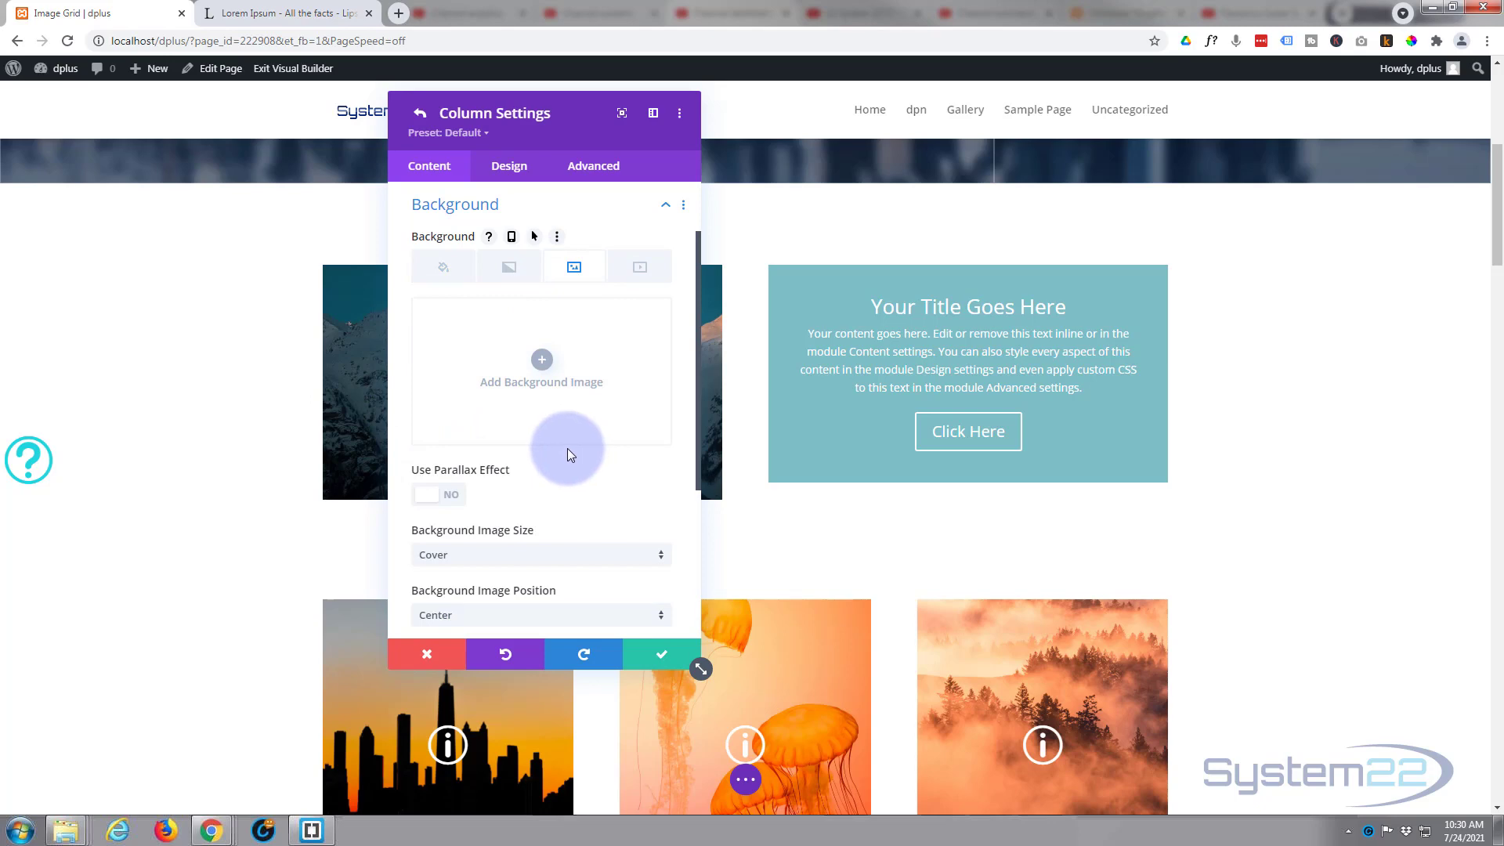
pyautogui.click(544, 358)
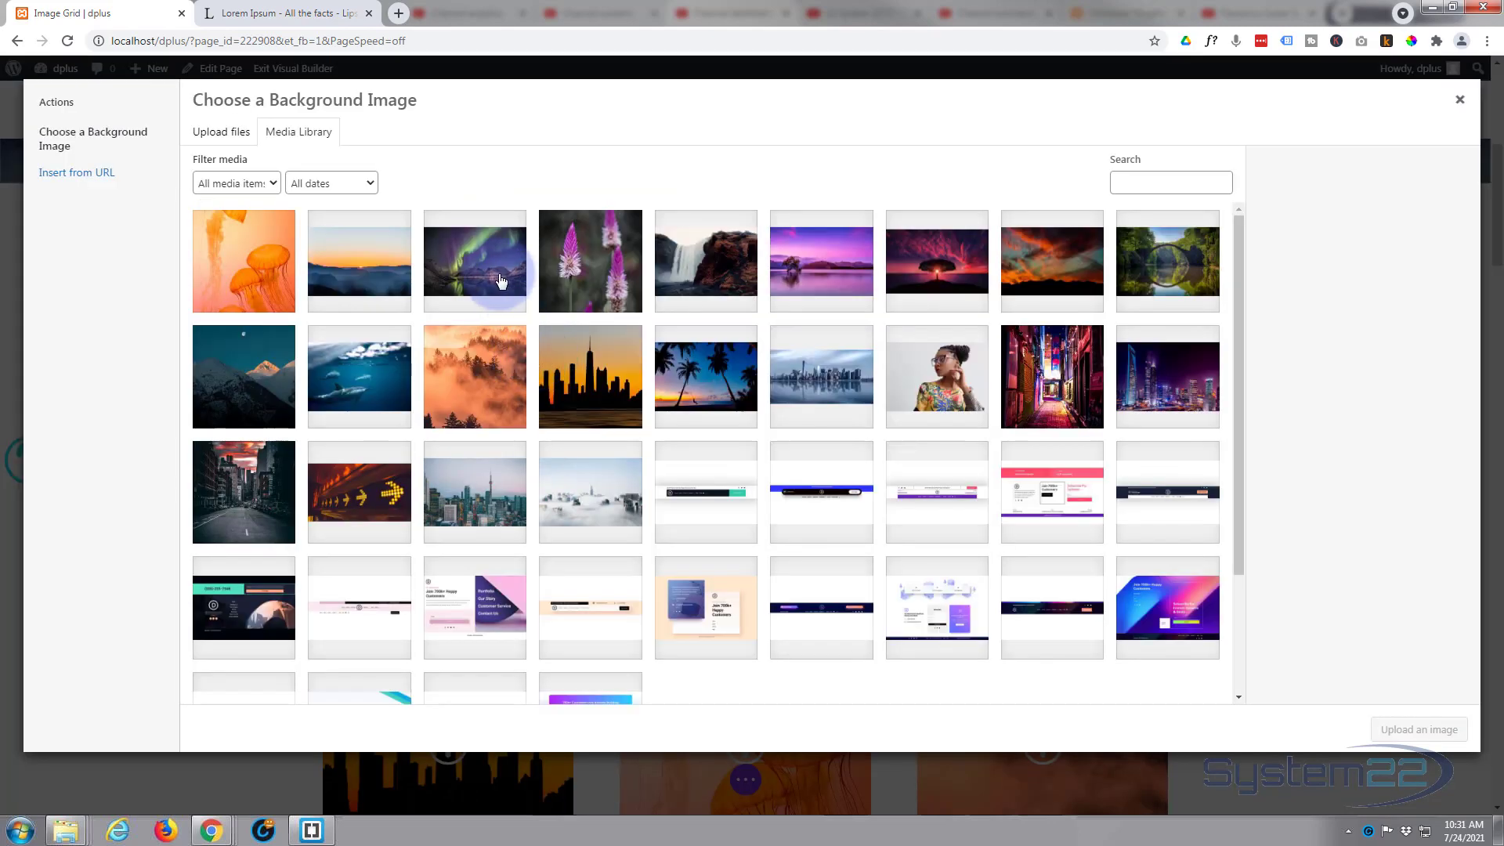
pyautogui.click(501, 281)
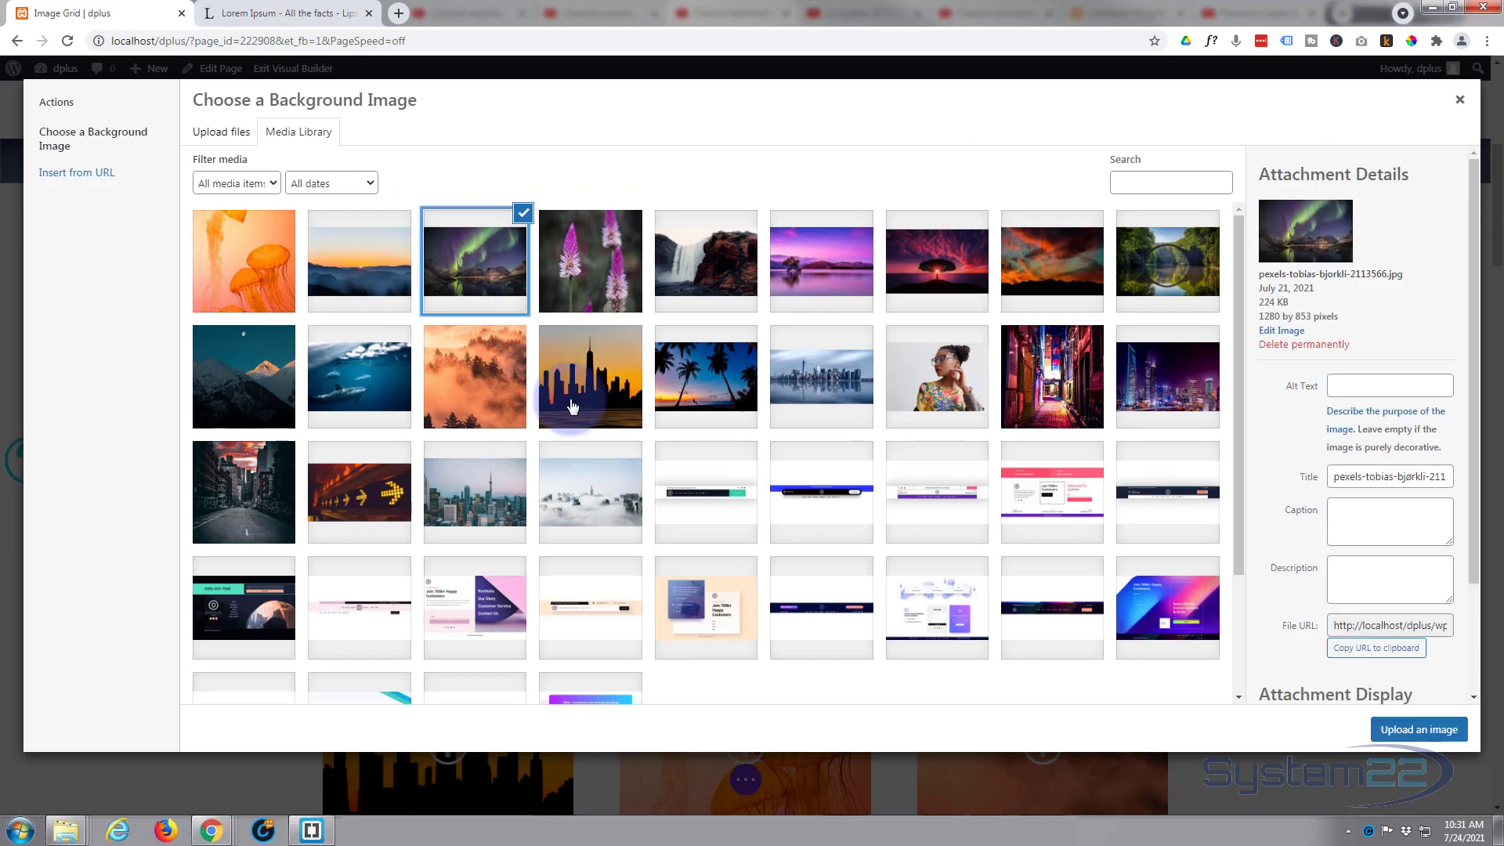
pyautogui.click(1400, 740)
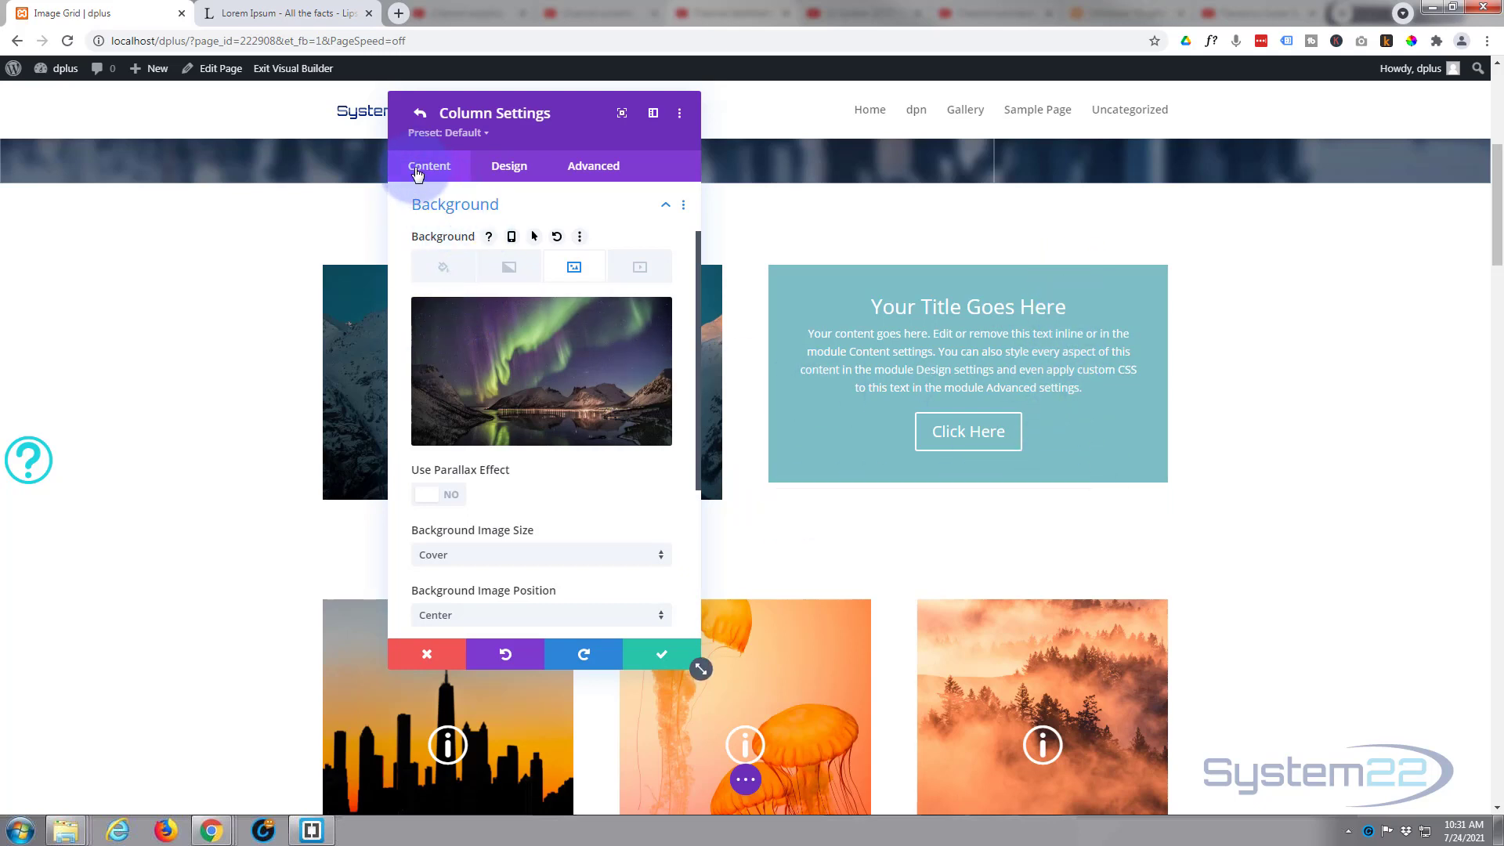
# Add the custom CSS height:300px to the second column's main element.
pyautogui.click(618, 168)
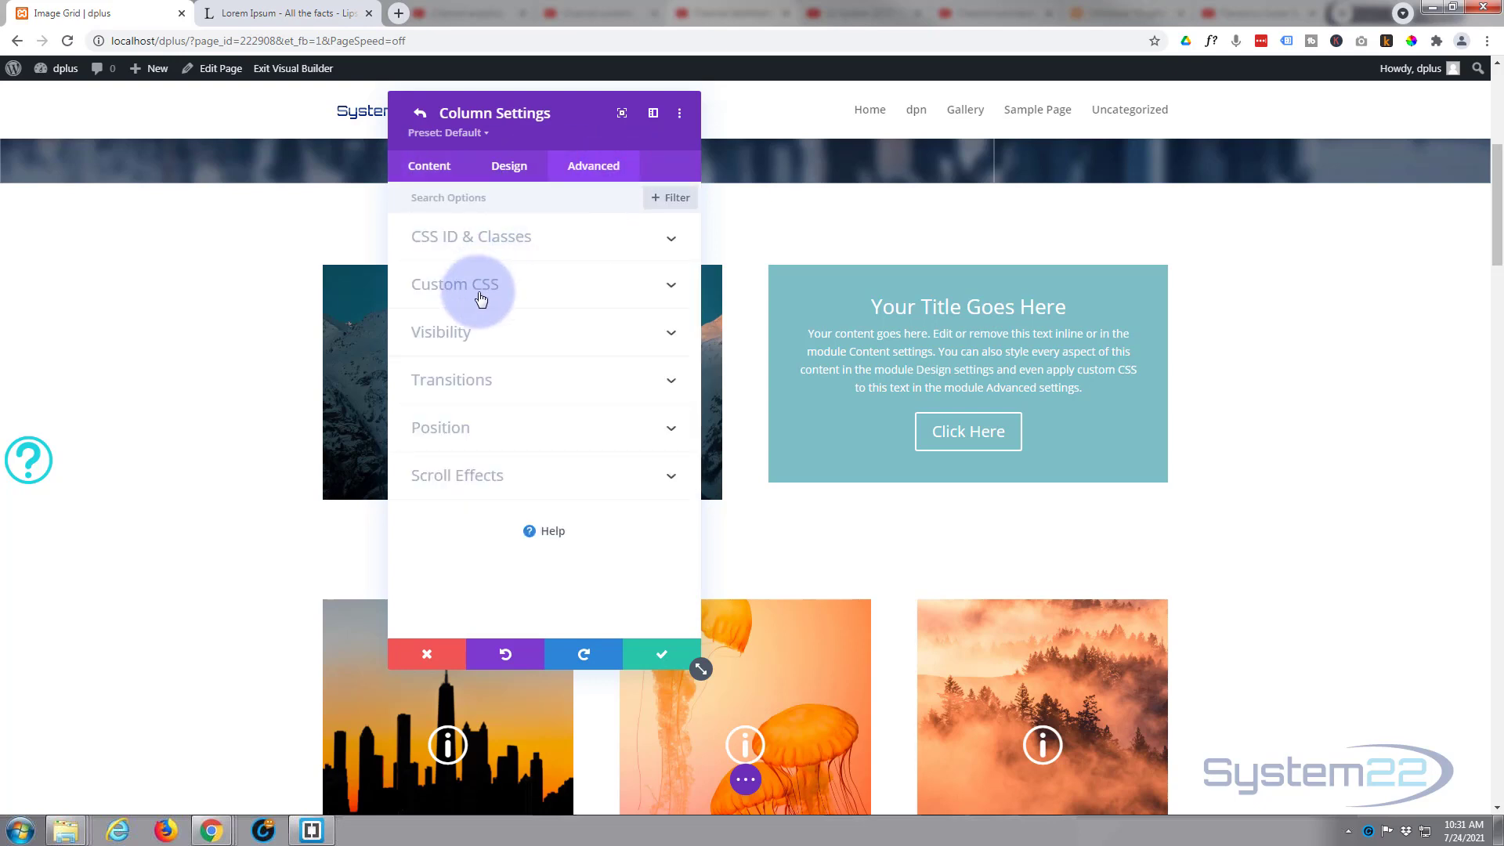
pyautogui.click(540, 293)
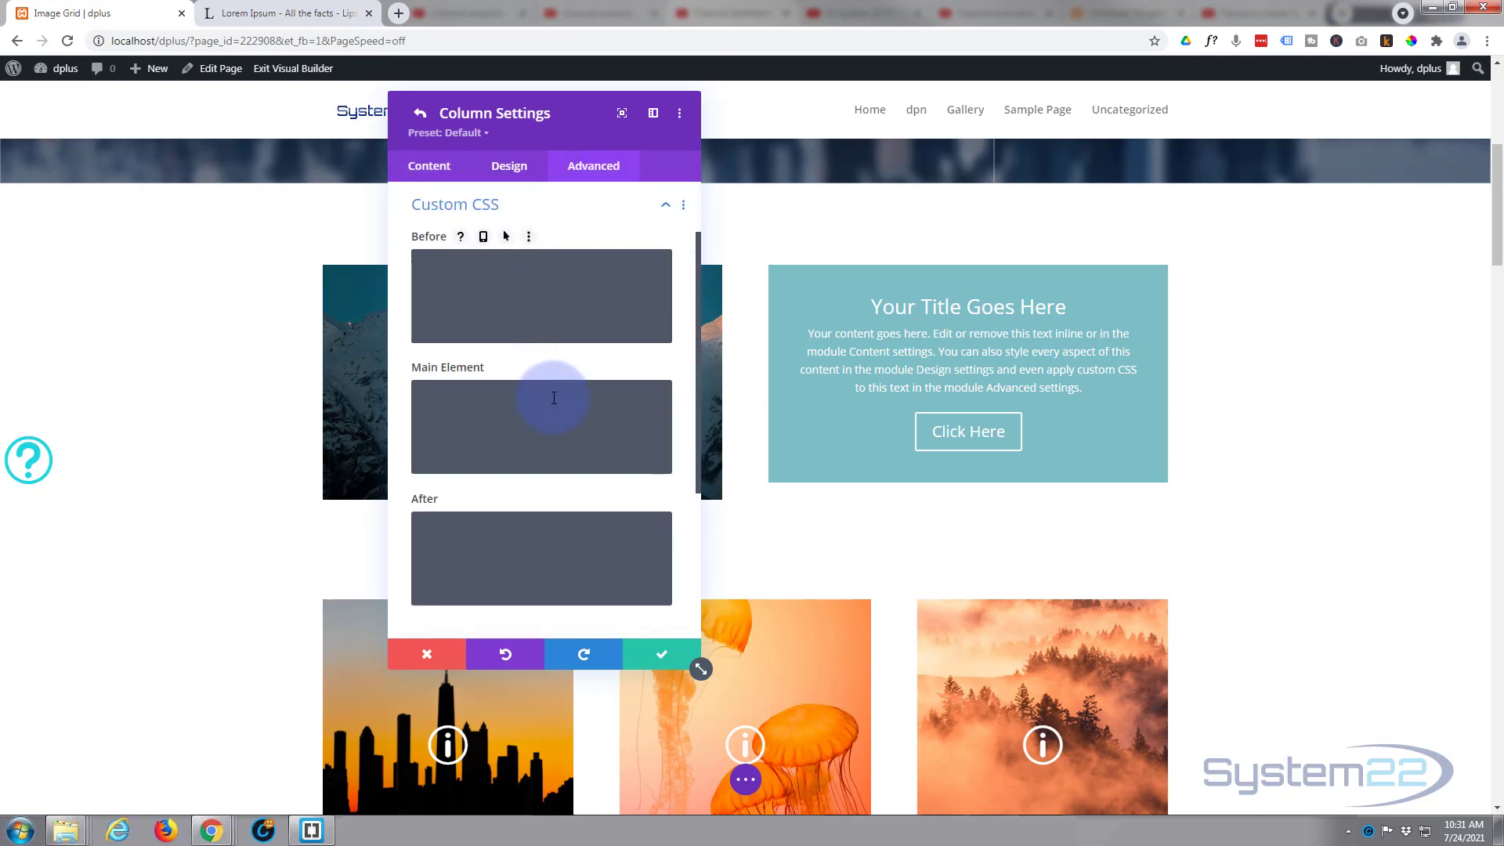
pyautogui.scroll(-2, 556, 397)
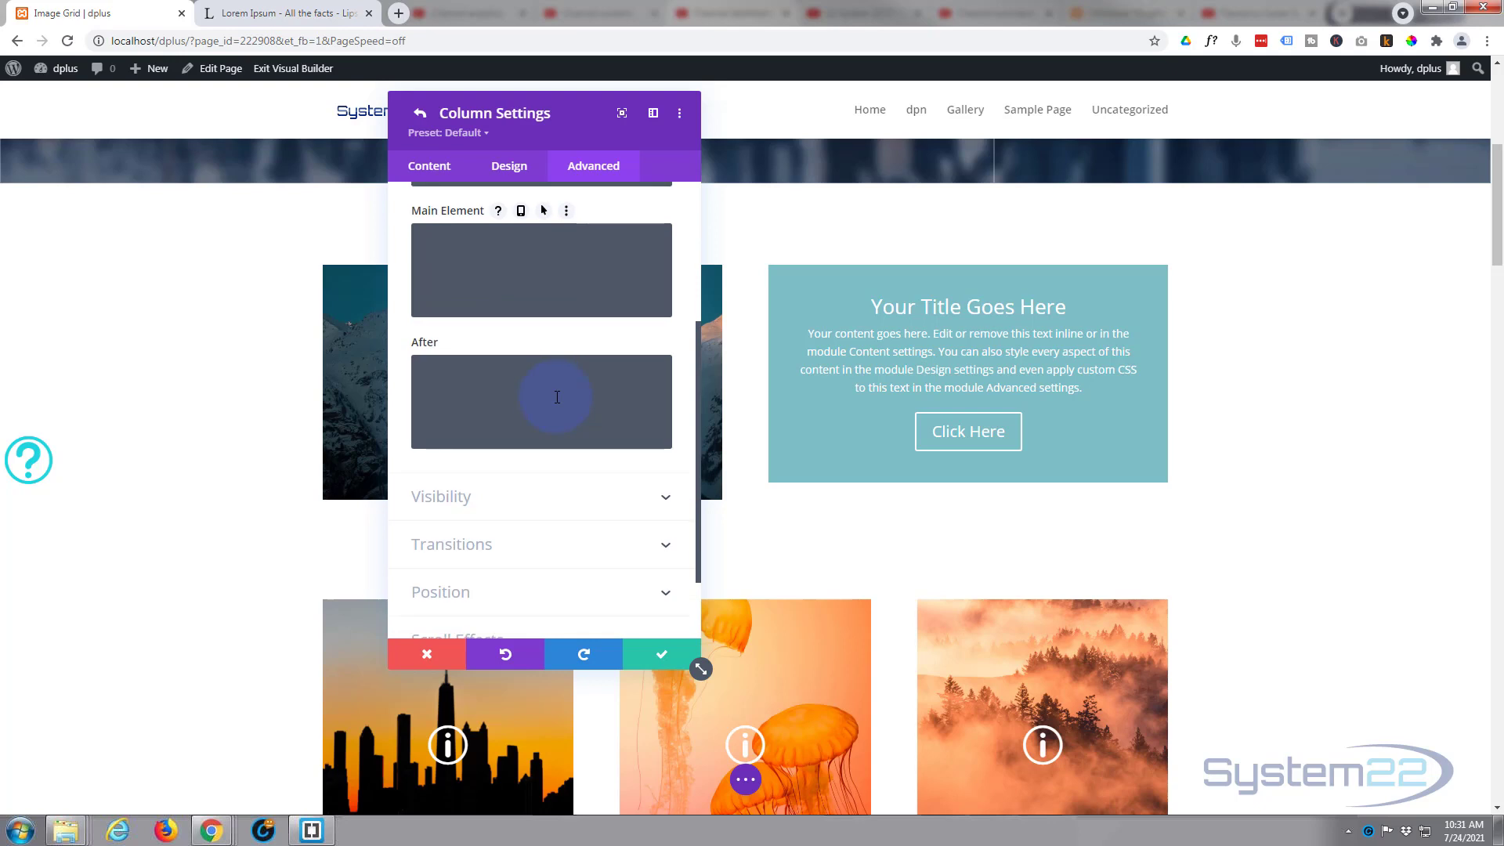
pyautogui.click(423, 241)
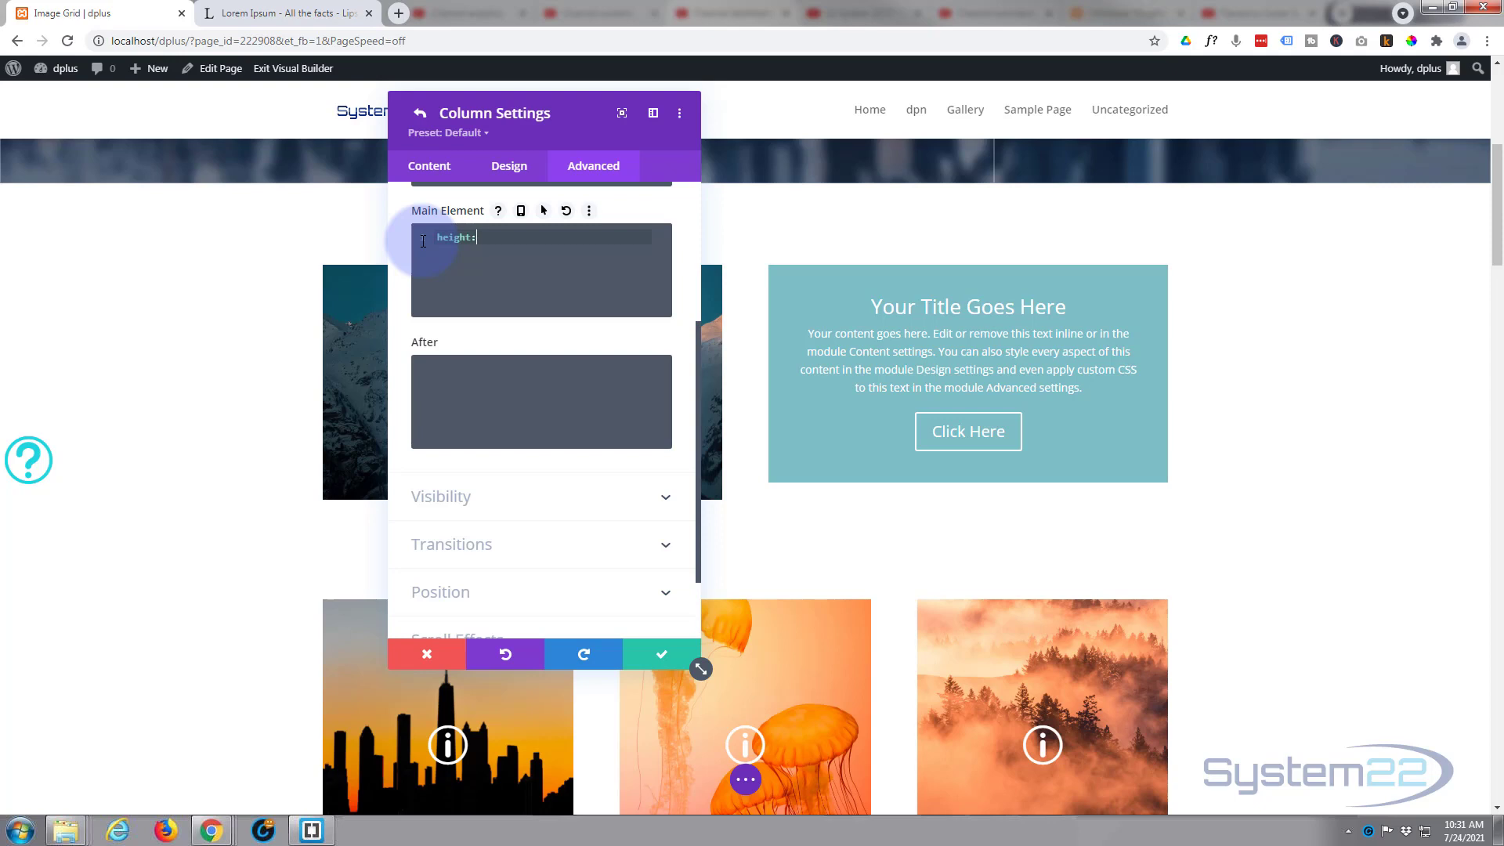
pyautogui.write('height:300px')
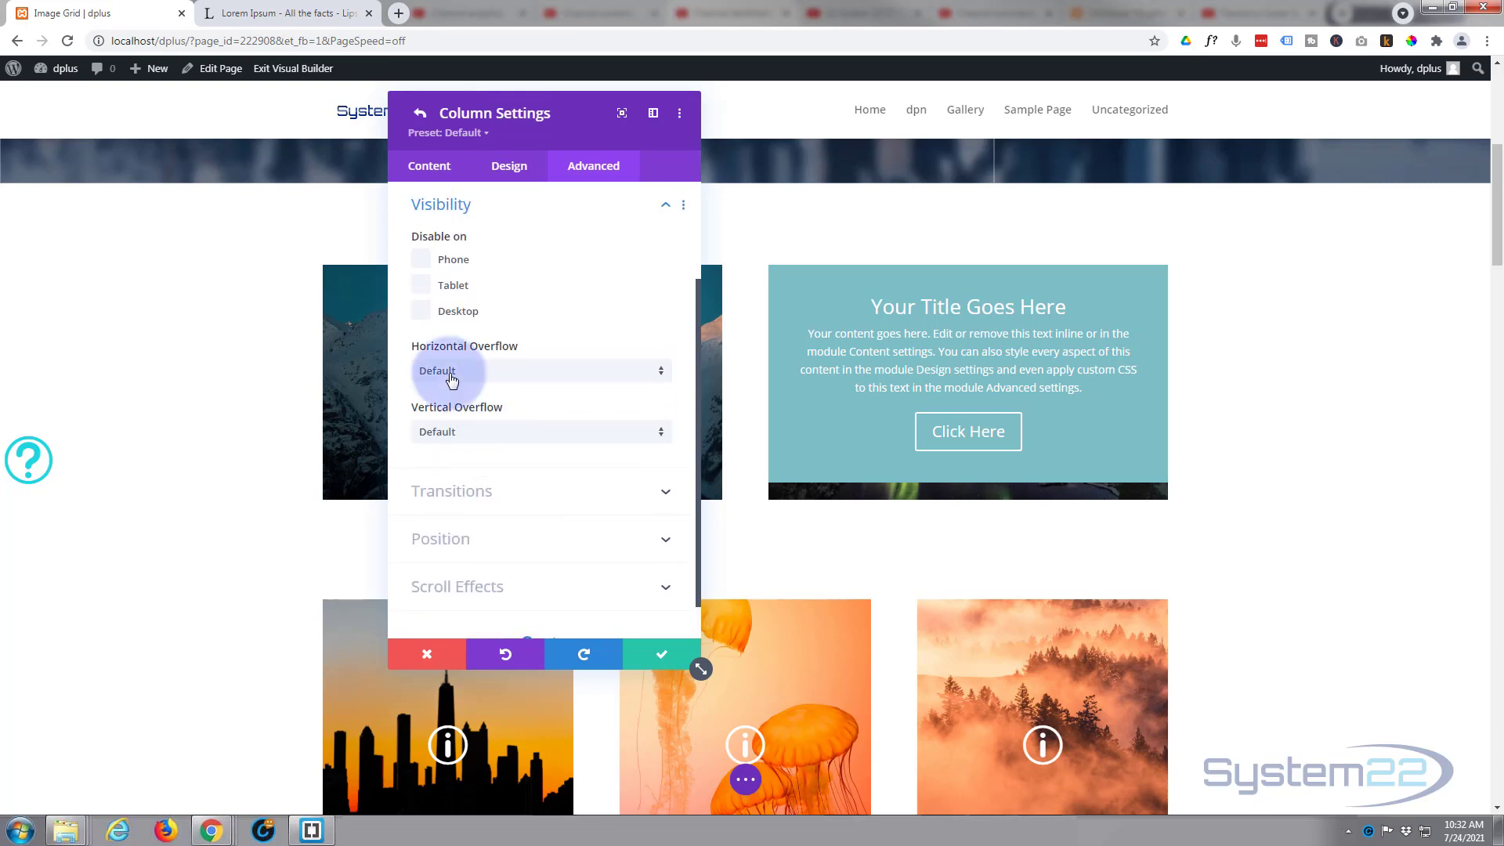
# Set the second column's horizontal and vertical overflow to Hidden and save the column settings.
pyautogui.click(499, 371)
pyautogui.click(470, 467)
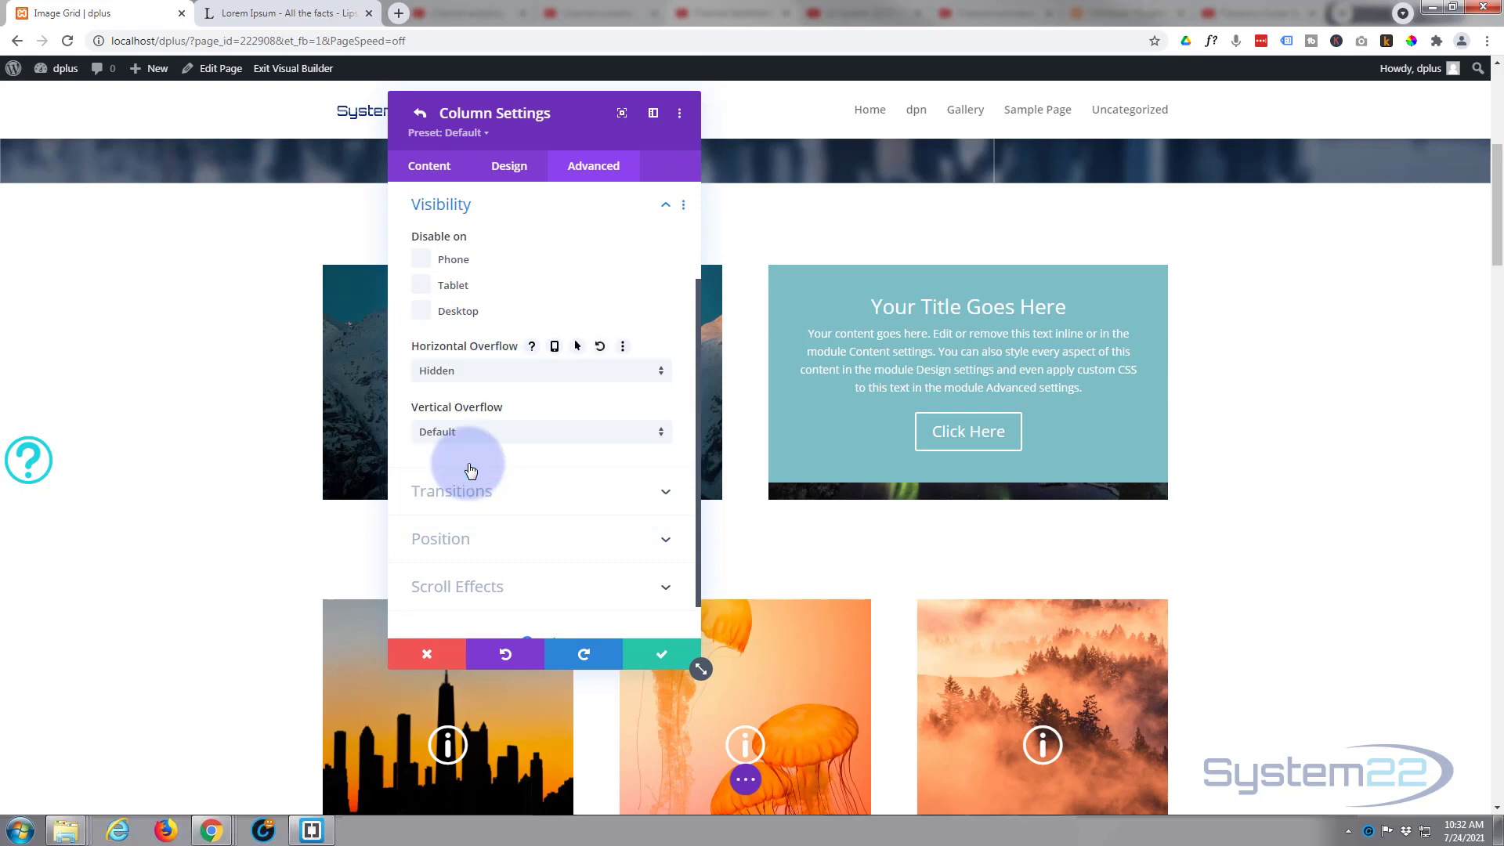
pyautogui.click(510, 437)
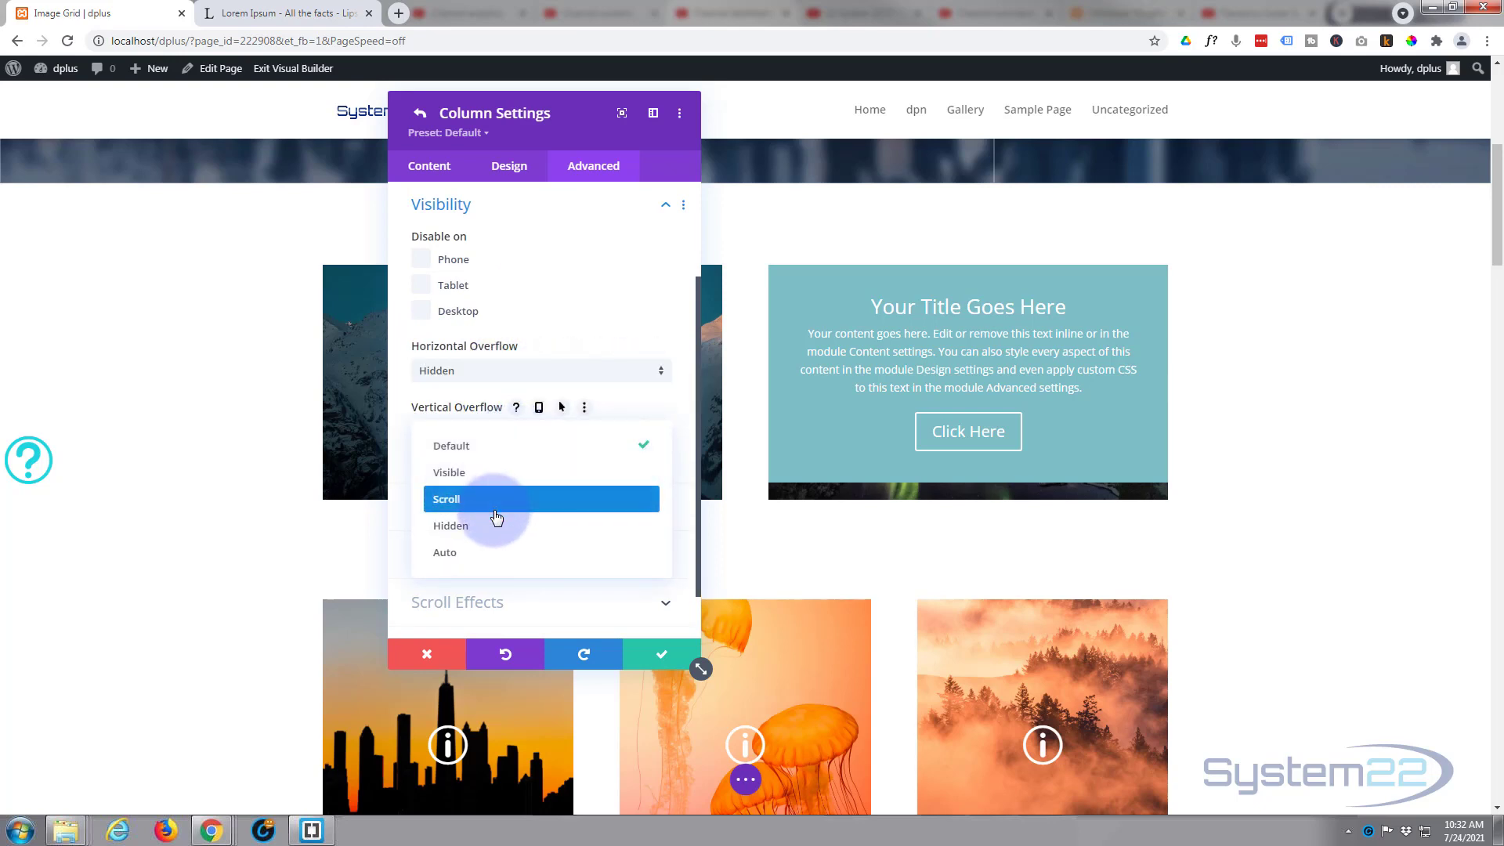
pyautogui.click(495, 531)
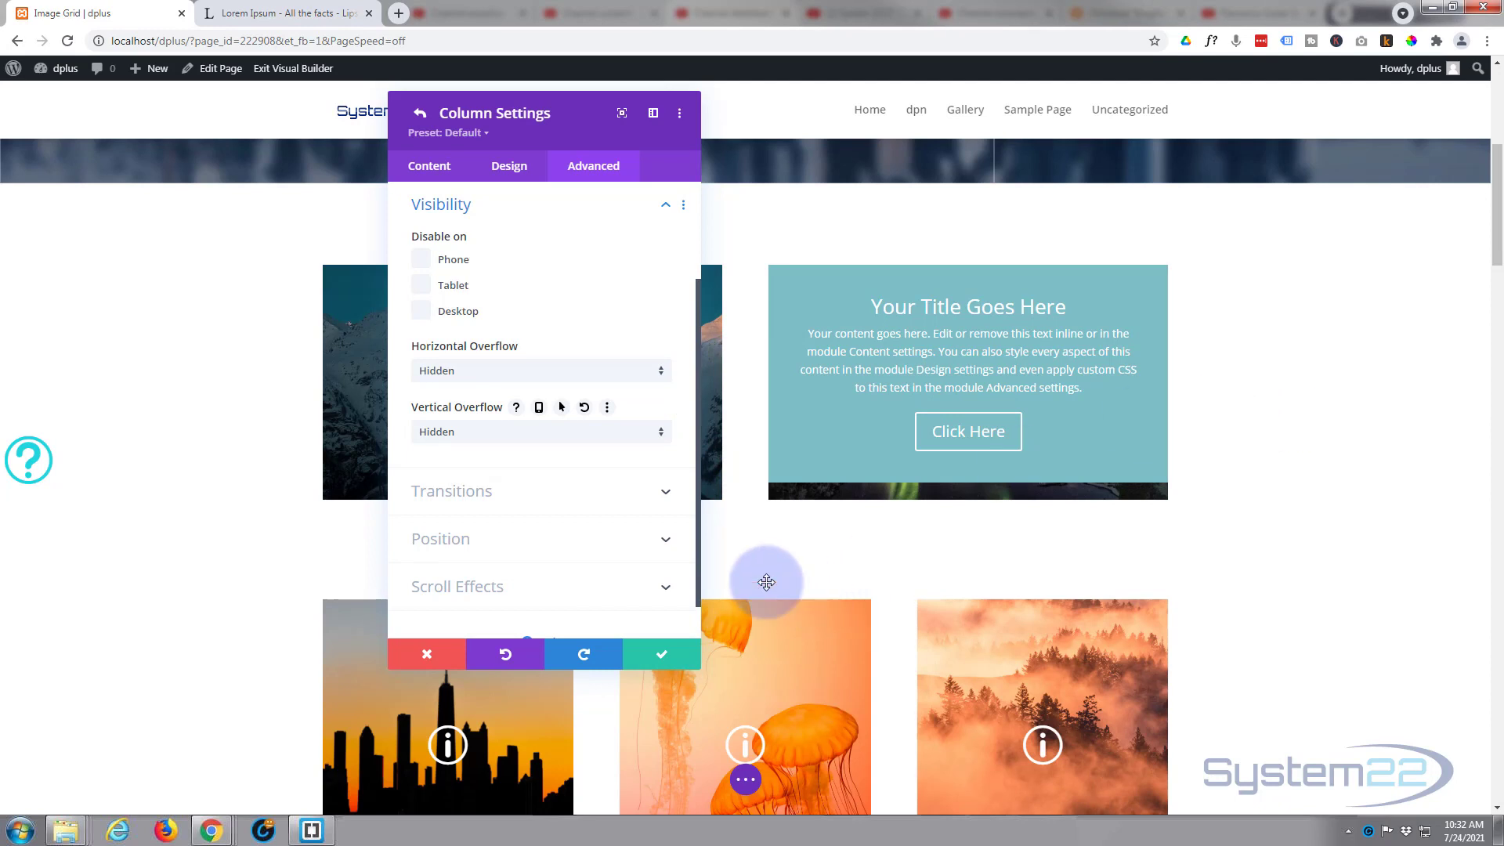
pyautogui.click(661, 656)
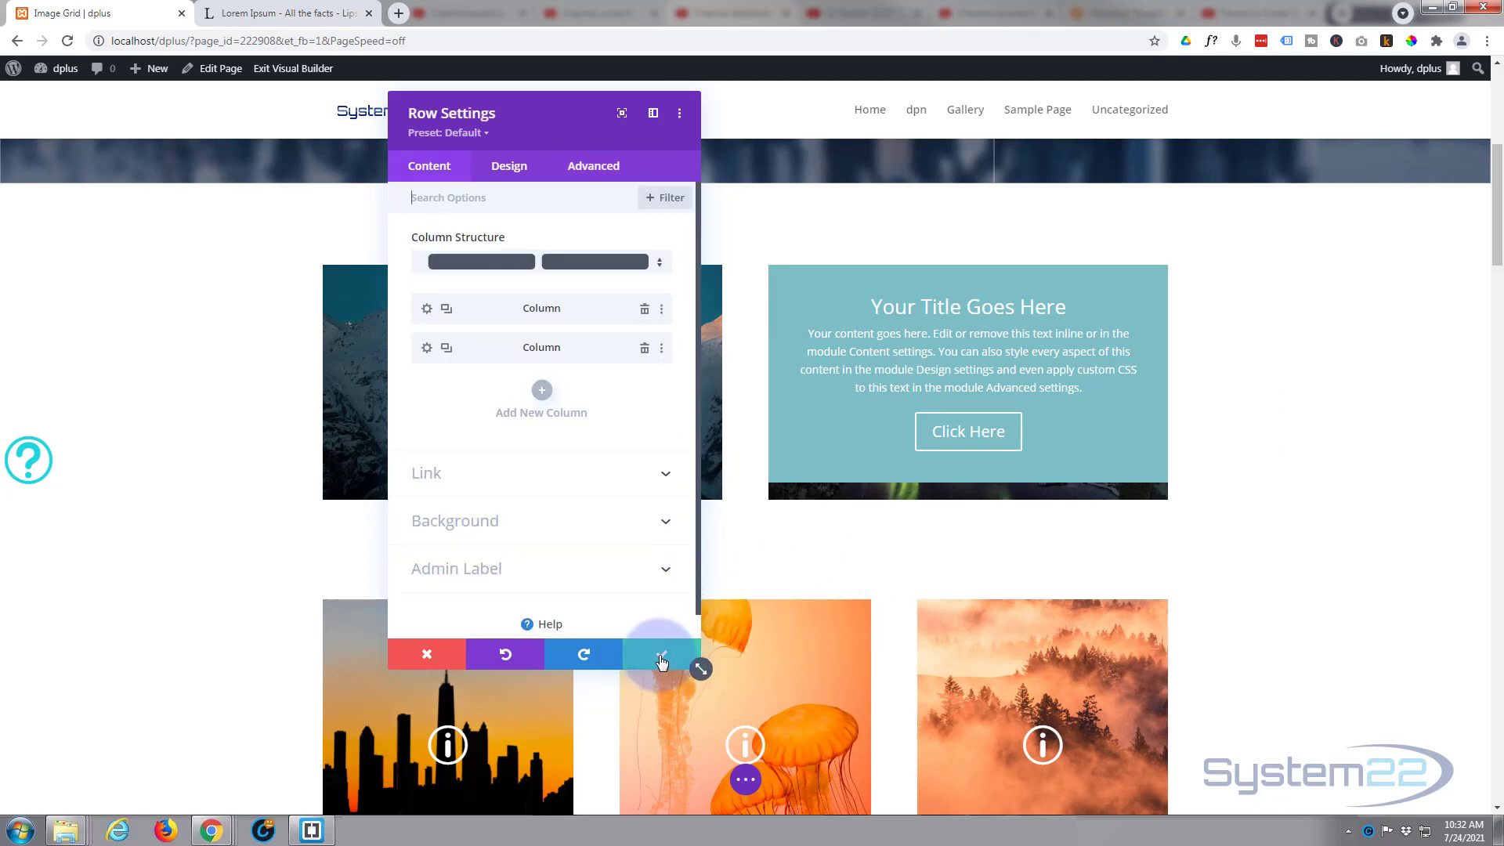
# Save the row settings, then enable hover options for the Call To Action's padding and set linked top and bottom padding to 55px.
pyautogui.click(662, 657)
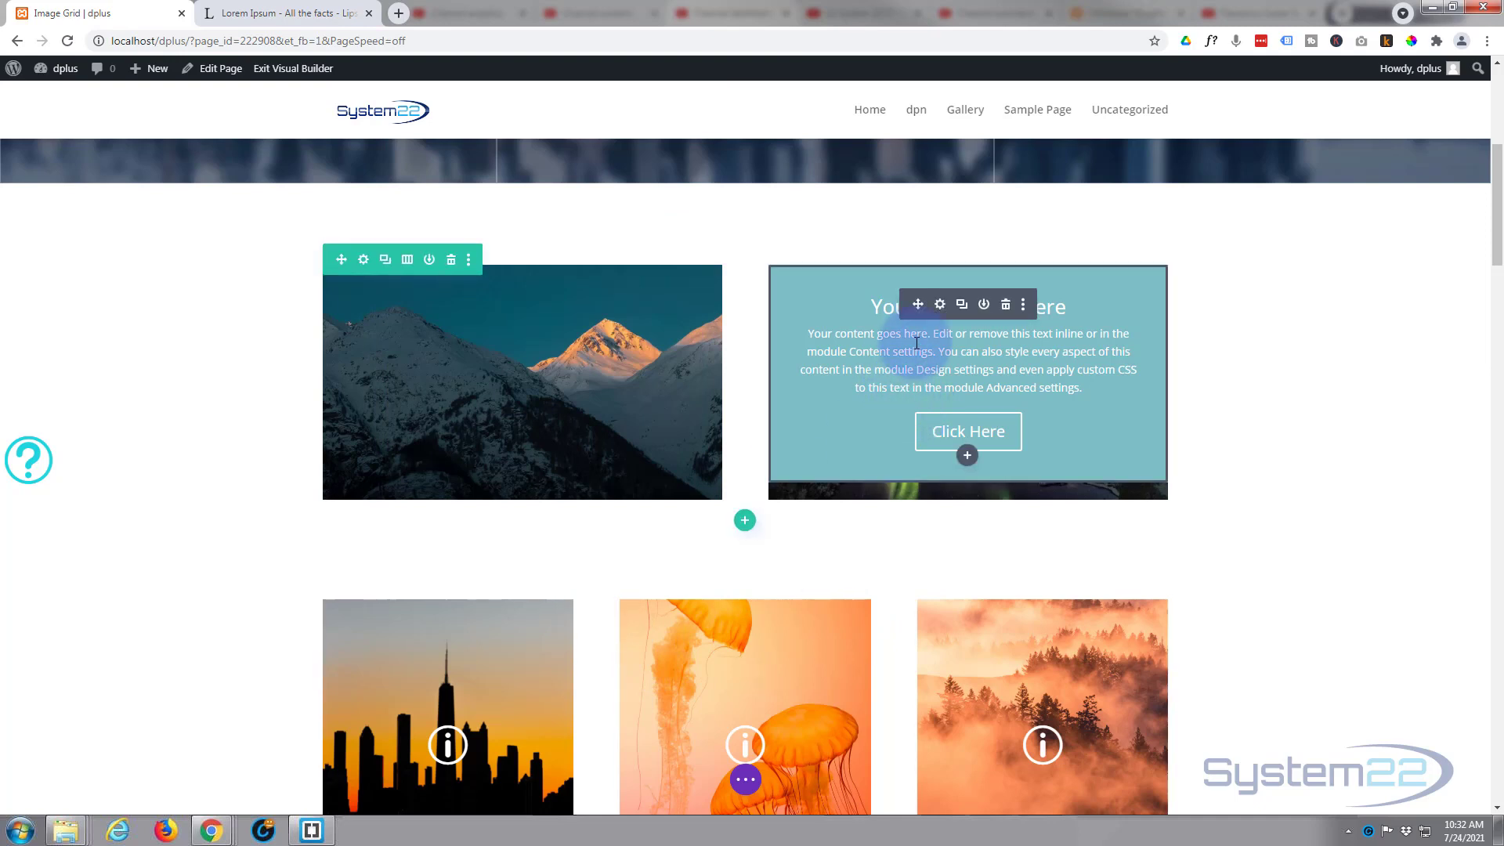
pyautogui.click(940, 305)
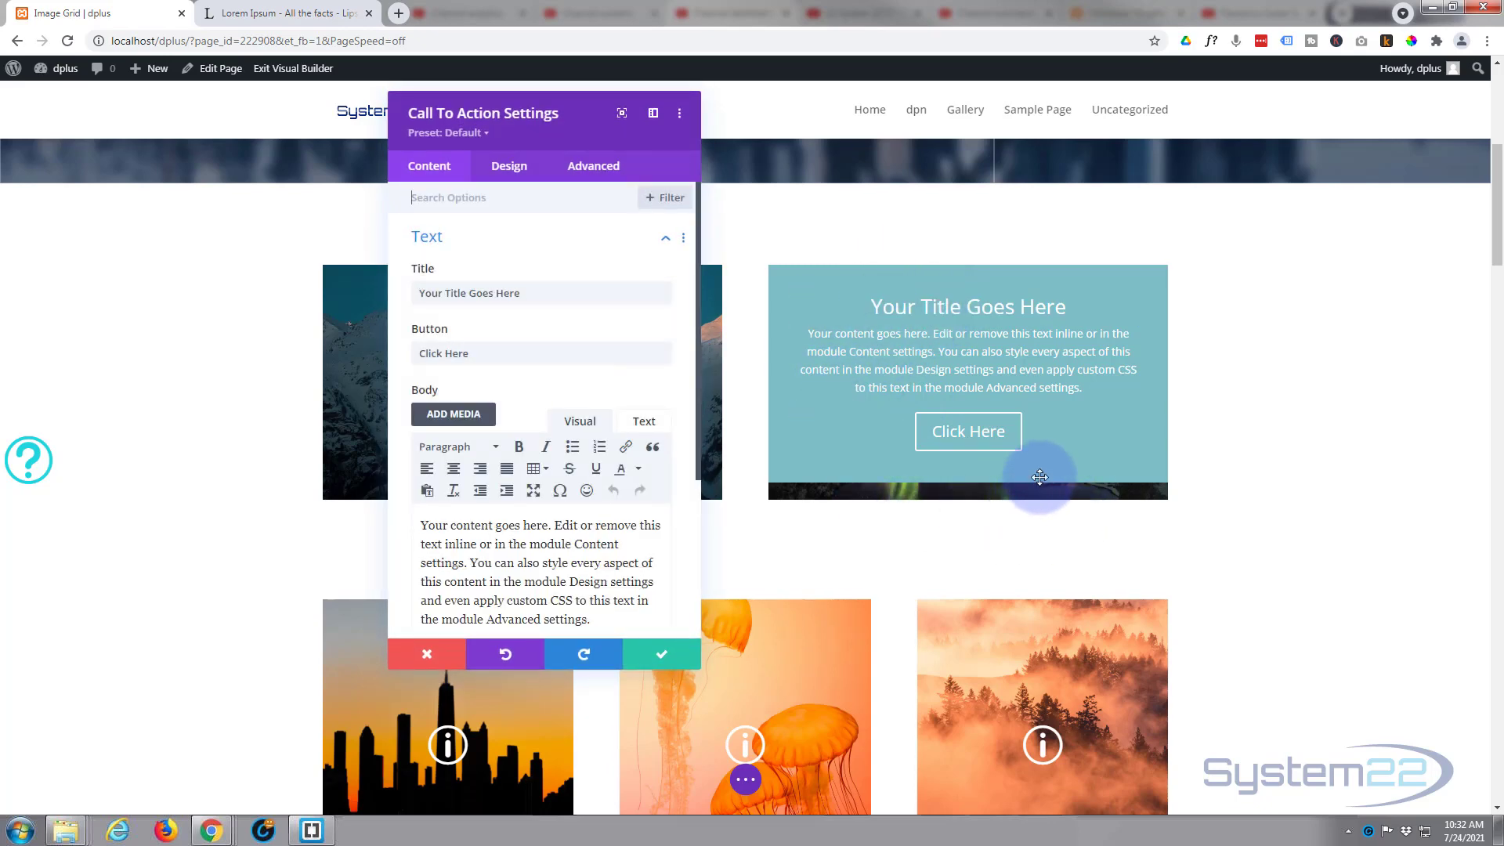
pyautogui.click(510, 169)
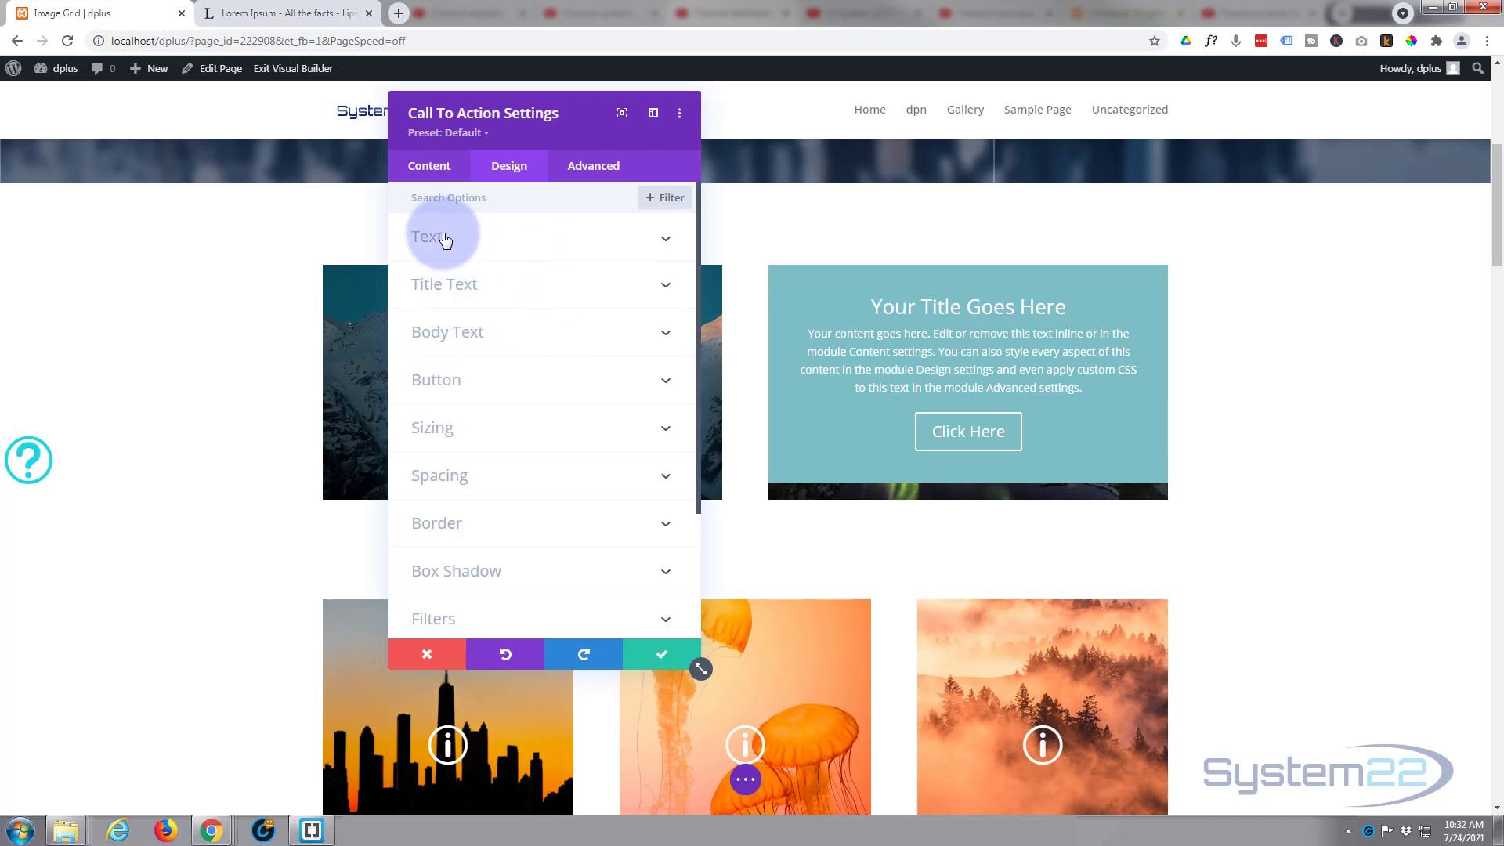
pyautogui.click(499, 389)
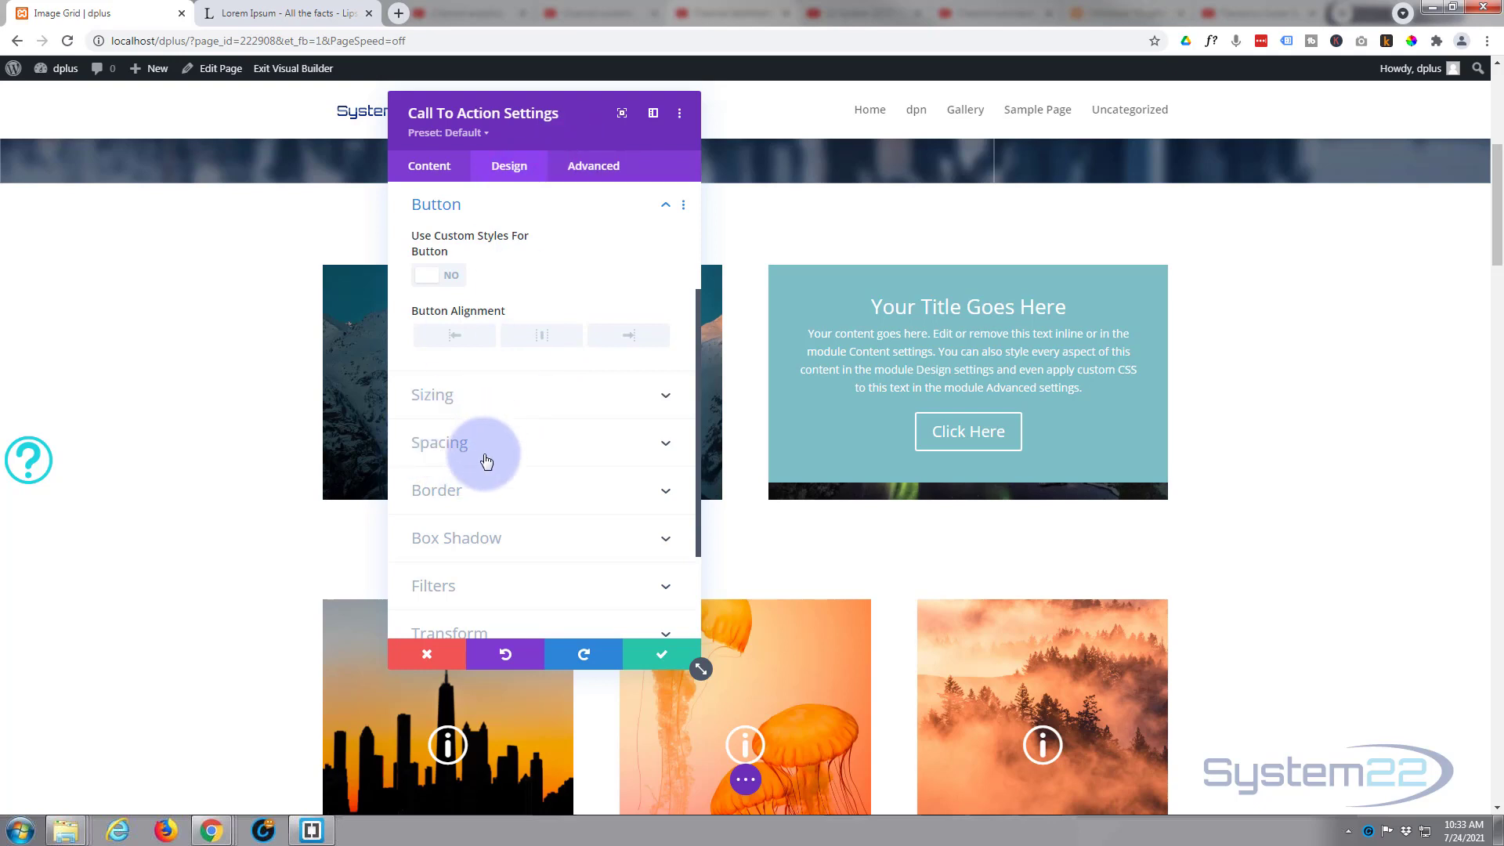
pyautogui.click(493, 459)
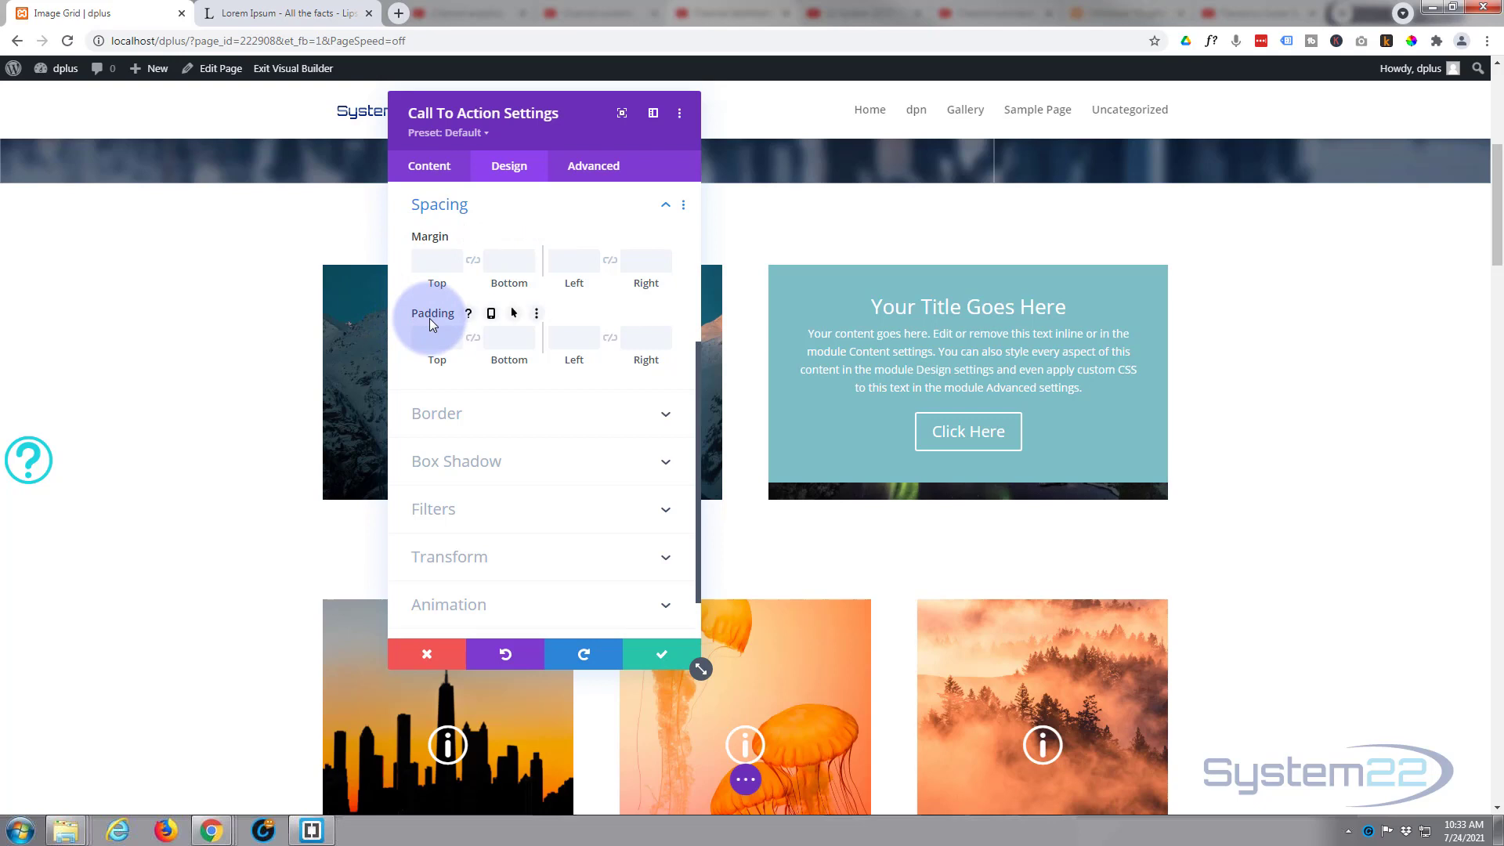
pyautogui.click(514, 315)
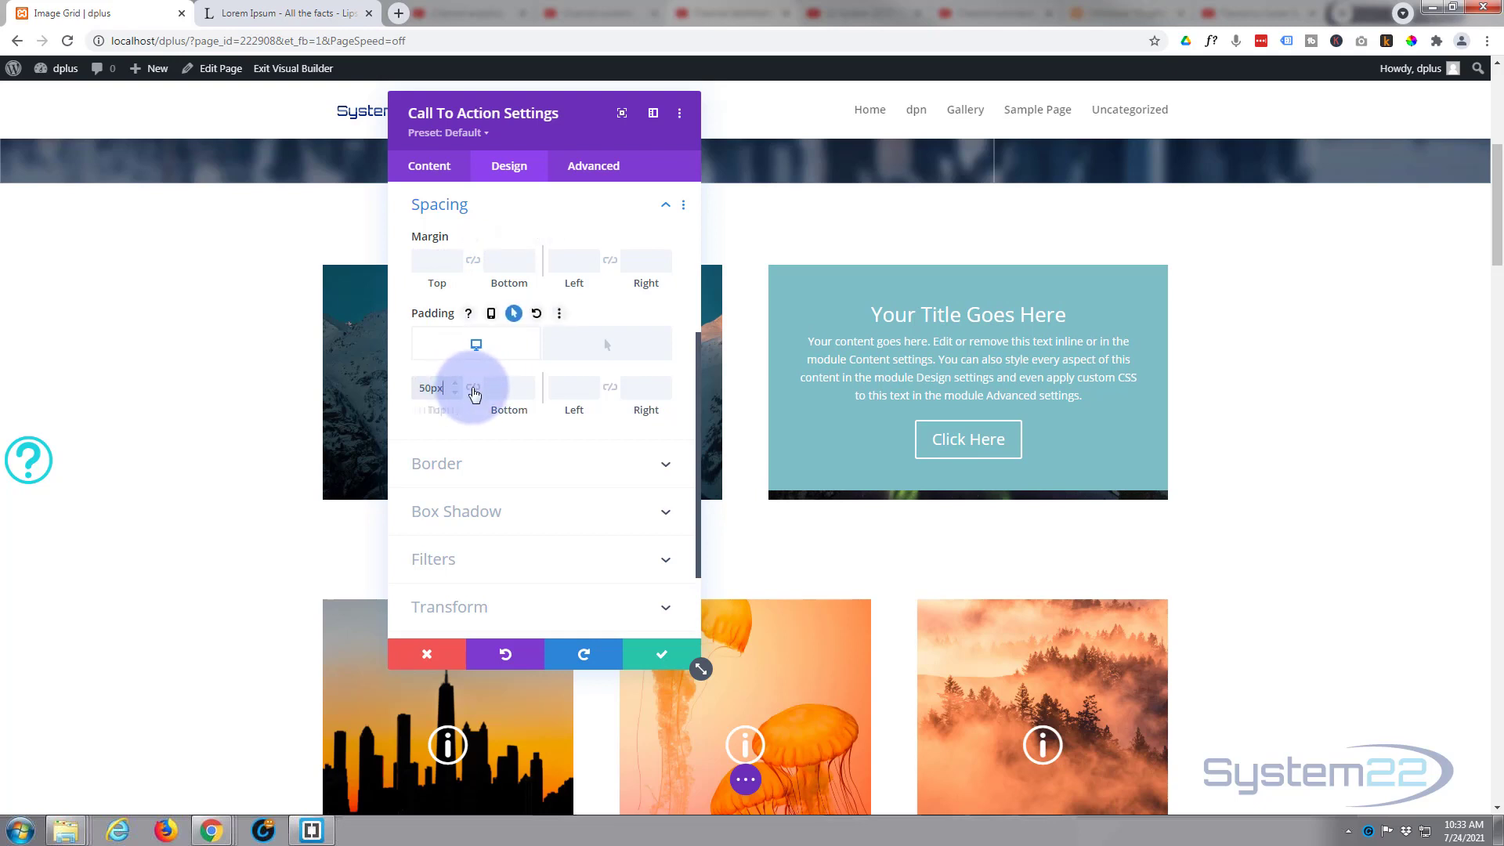
pyautogui.click(473, 389)
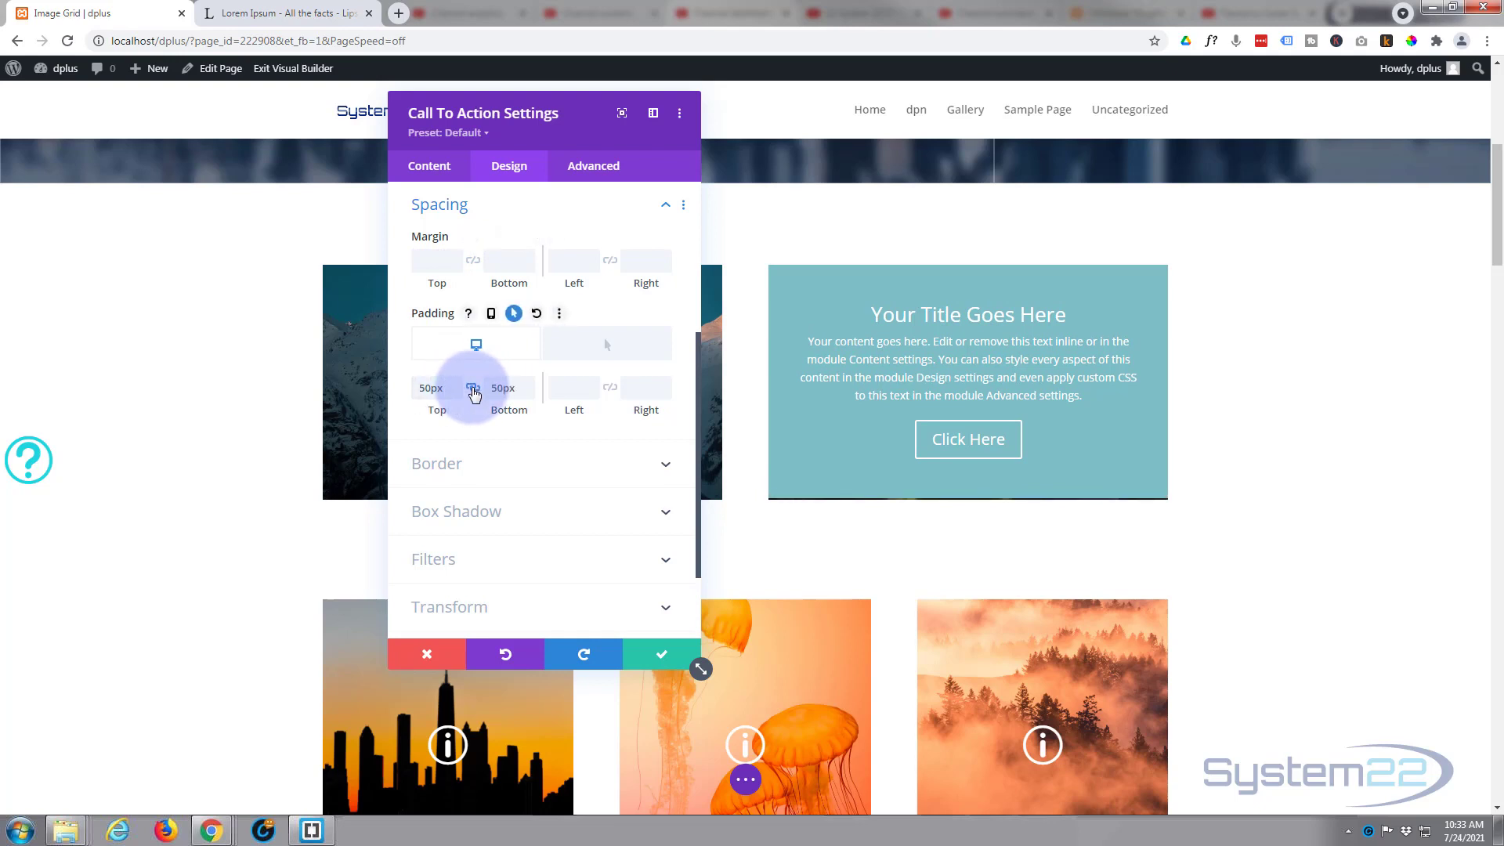
pyautogui.click(456, 384)
pyautogui.click(456, 384)
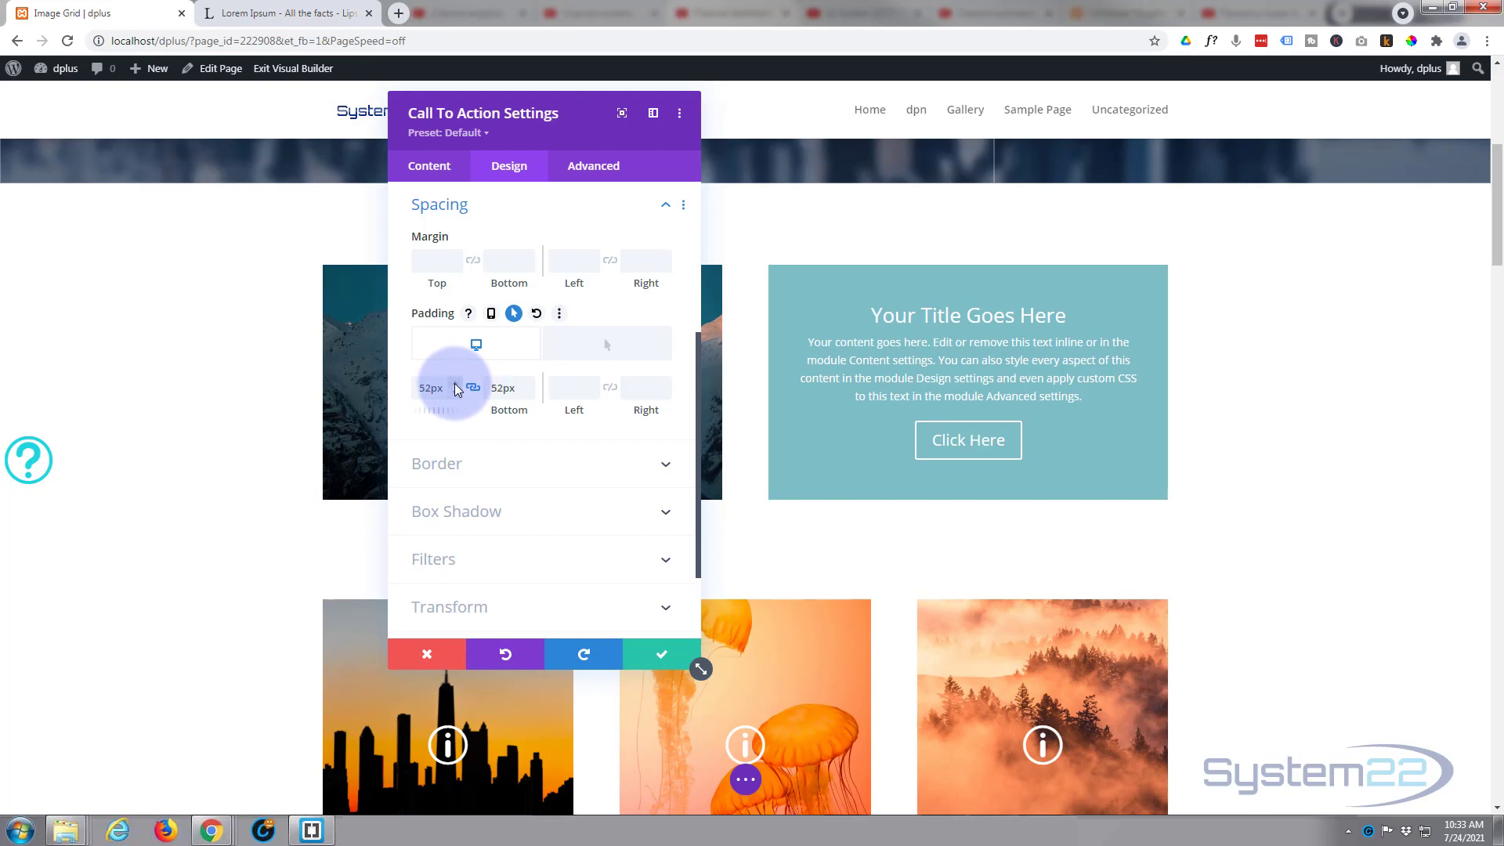
pyautogui.click(456, 384)
pyautogui.click(456, 384)
pyautogui.click(456, 385)
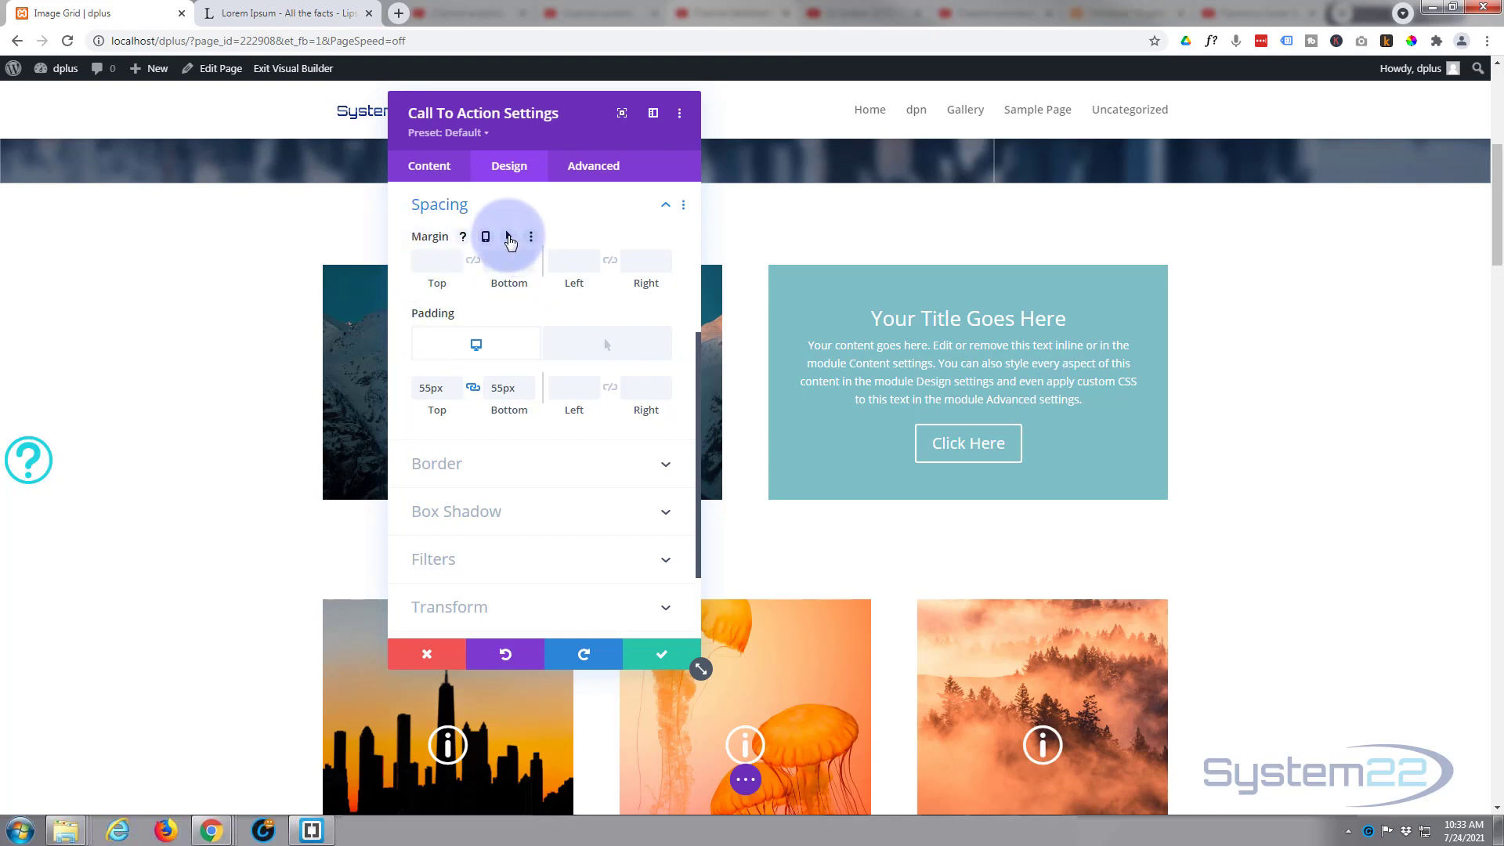
# Enable hover options for the module's margin, setting the desktop left margin to -600px and the desktop right padding to 600px.
pyautogui.click(509, 239)
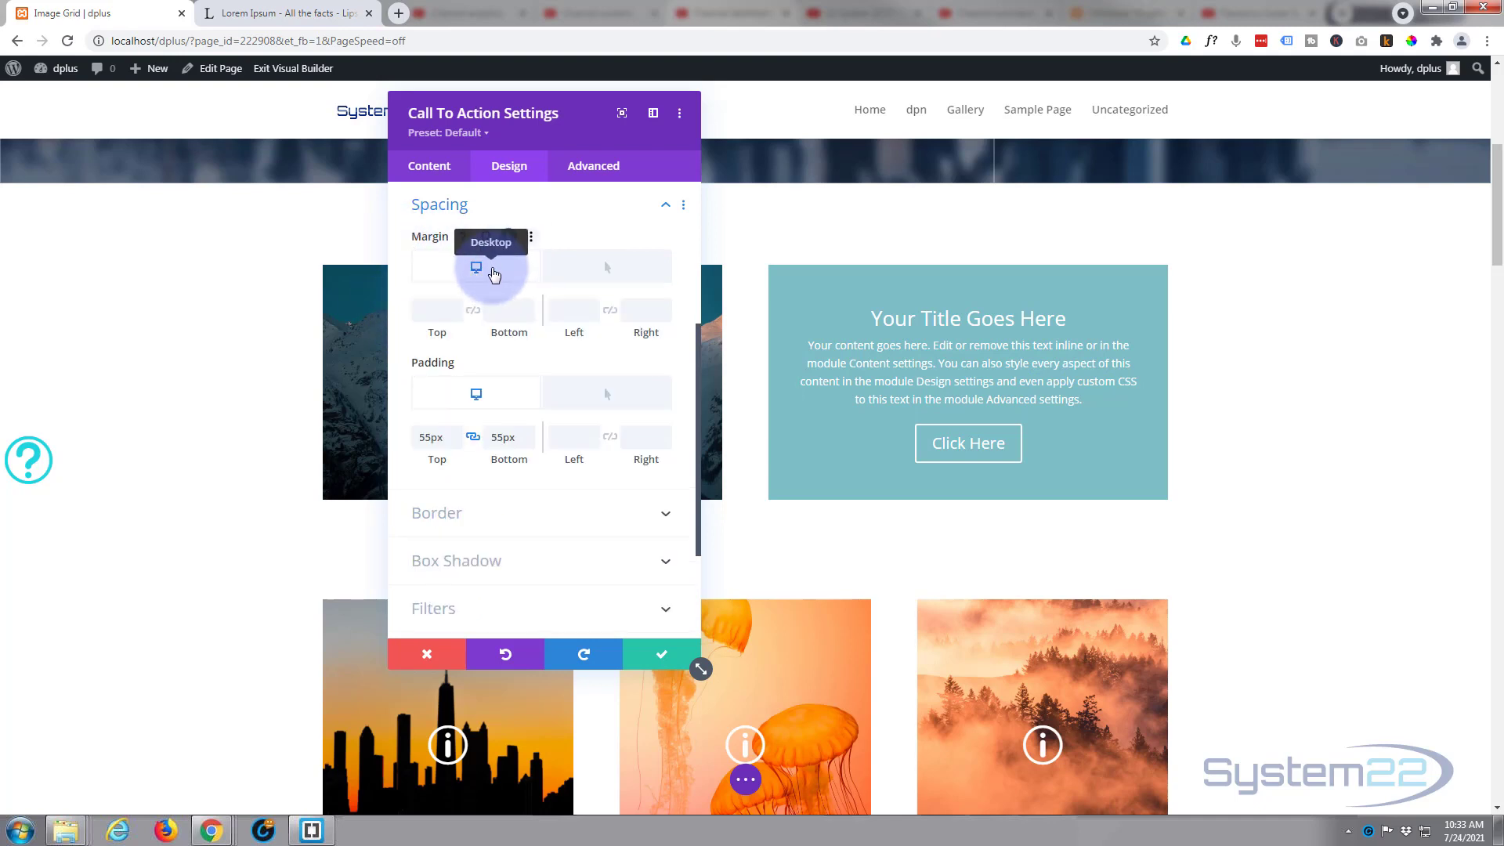
pyautogui.click(590, 313)
pyautogui.click(564, 309)
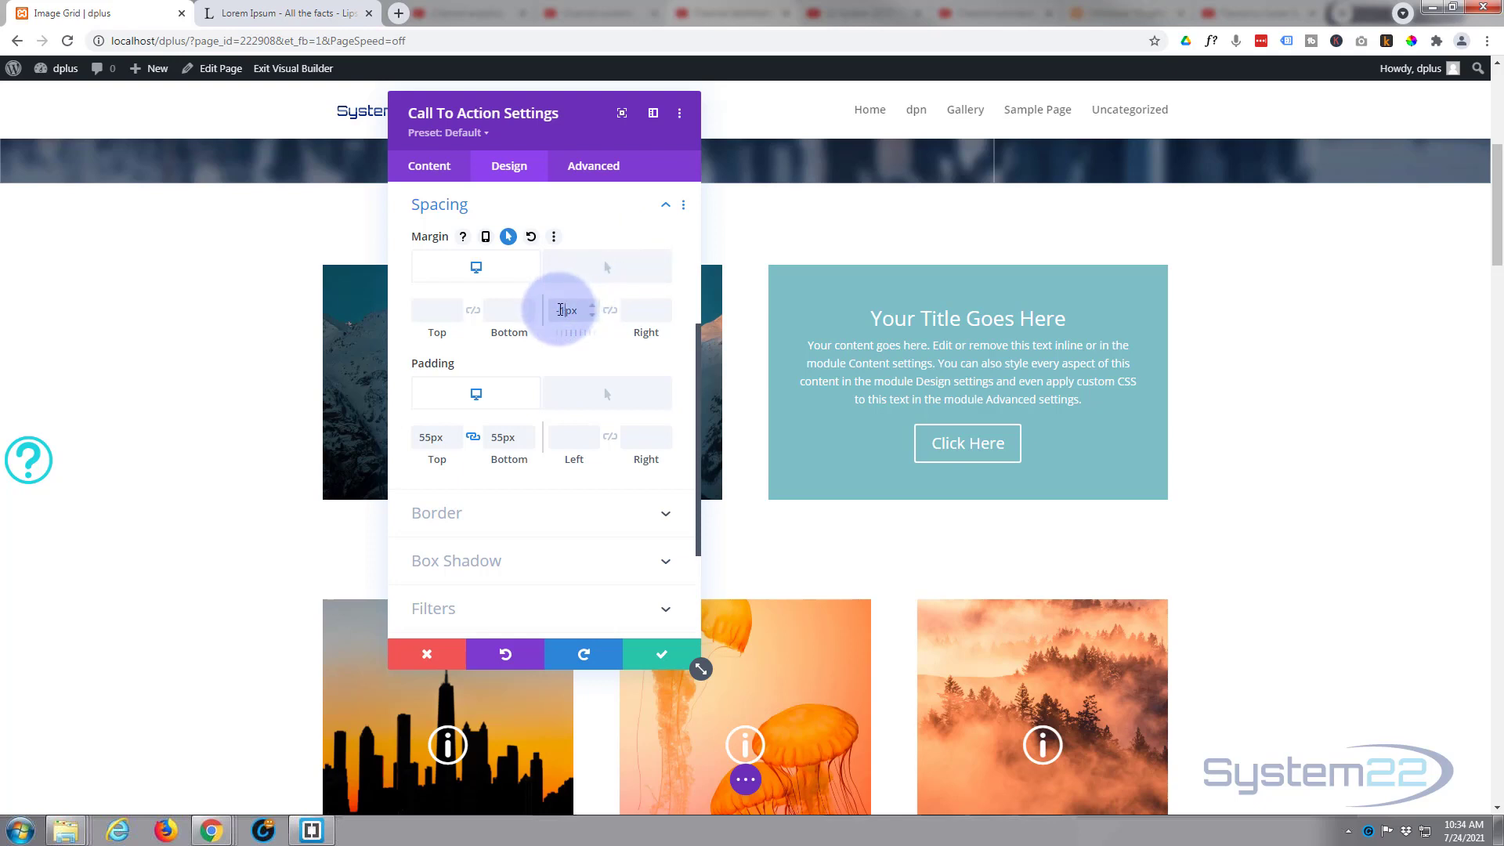
pyautogui.moveTo(559, 310); pyautogui.dragTo(564, 310)
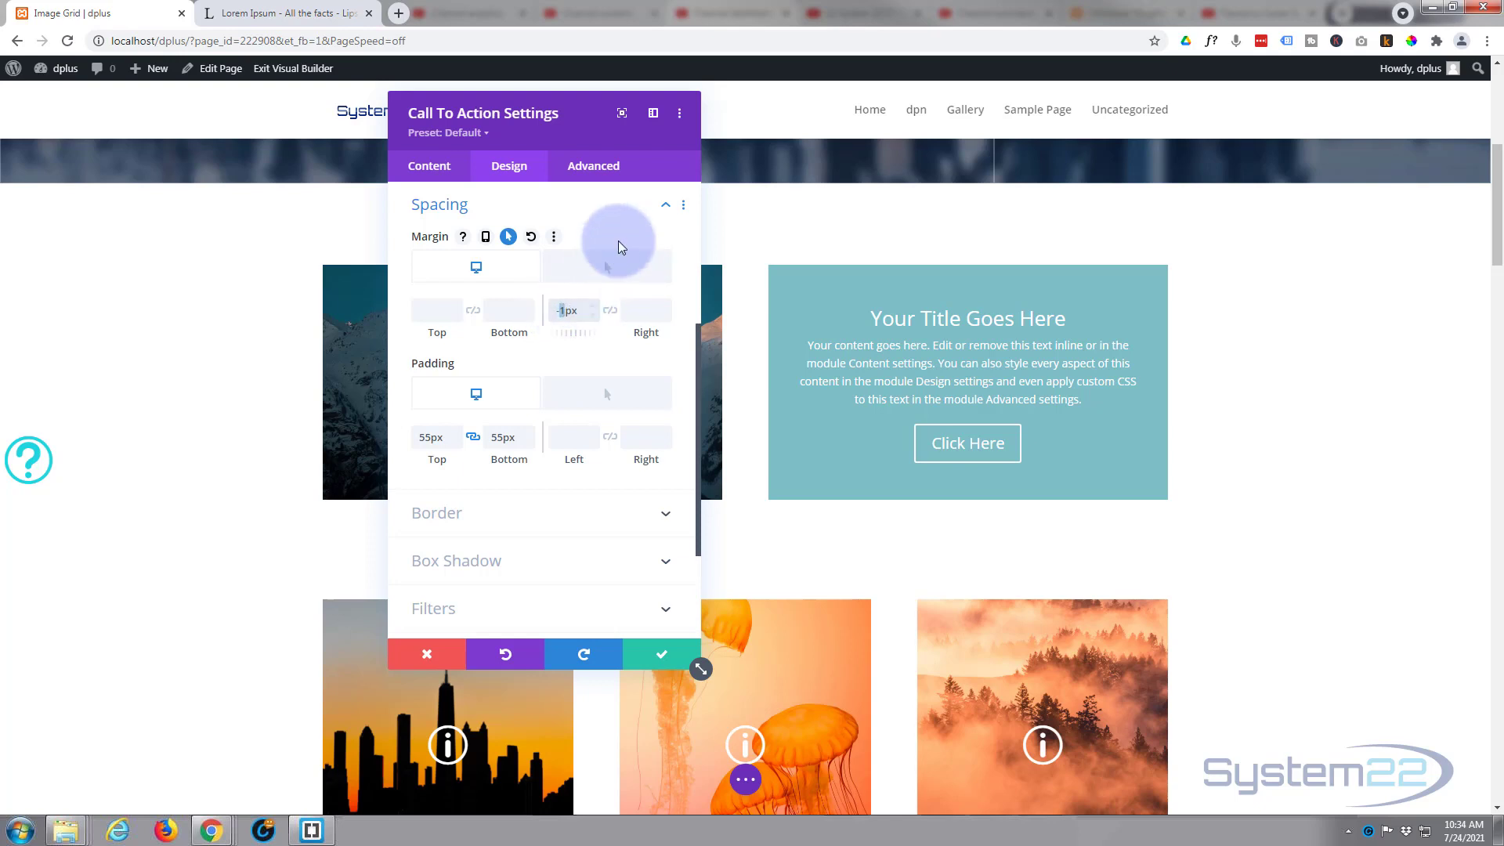
pyautogui.write('500')
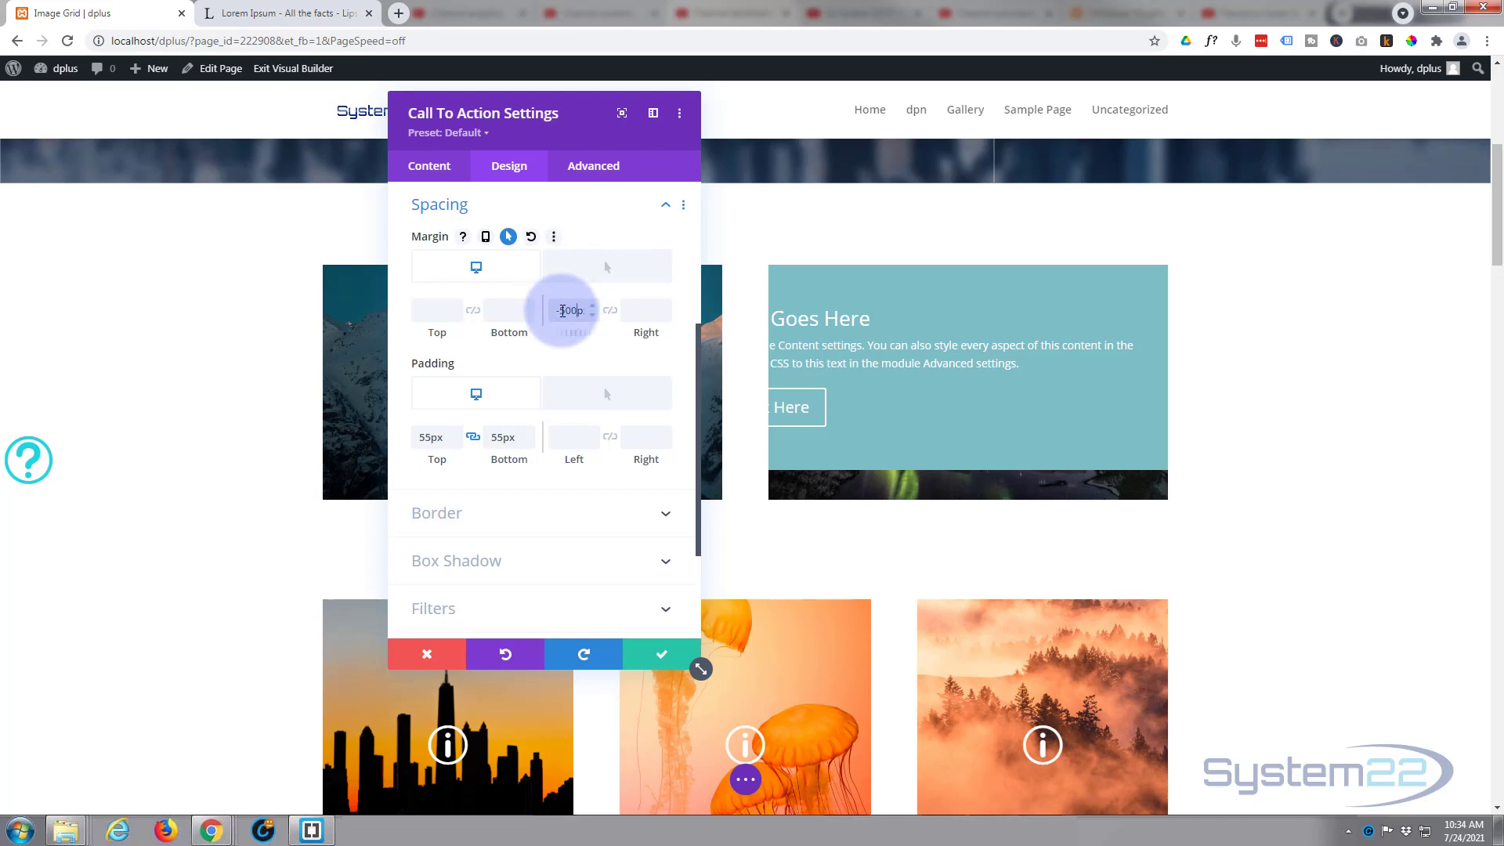
pyautogui.click(563, 310)
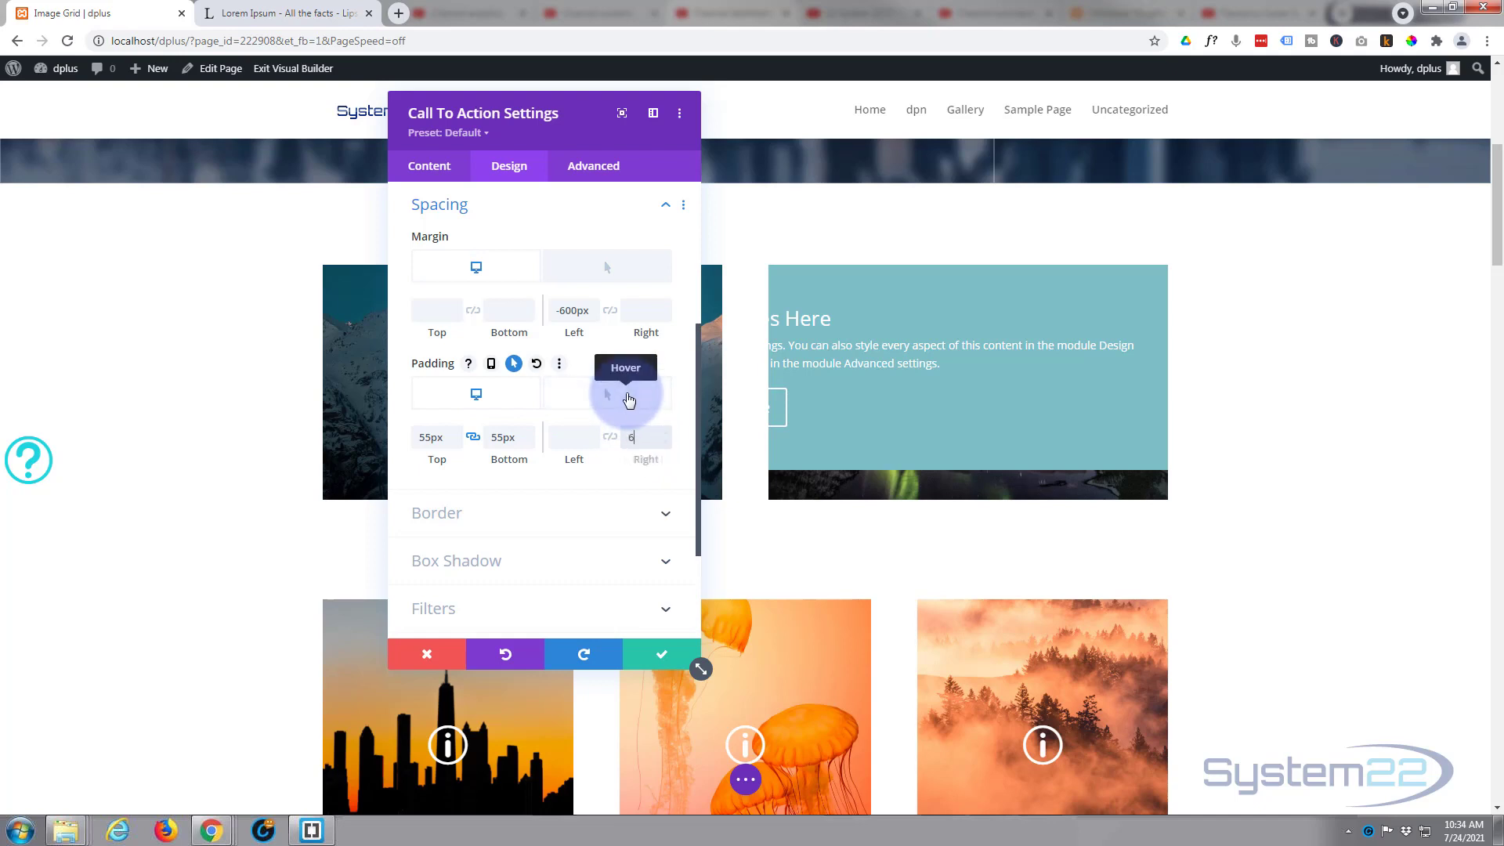
pyautogui.write('px')
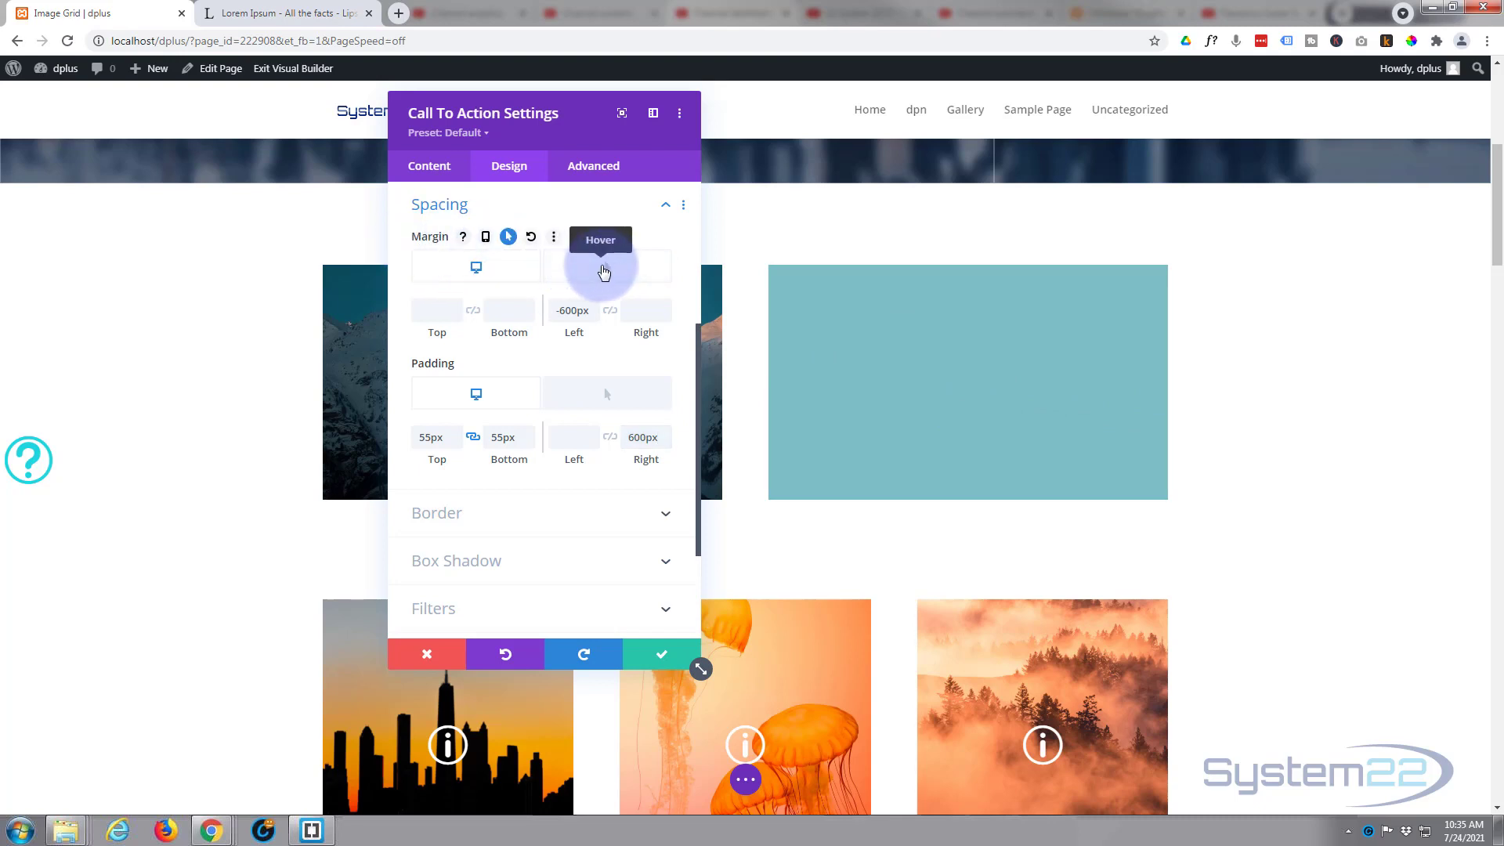
# For the hover state, set the left margin to 0px and linked left and right padding to 30px, then compare it with the desktop state.
pyautogui.click(604, 272)
pyautogui.click(569, 304)
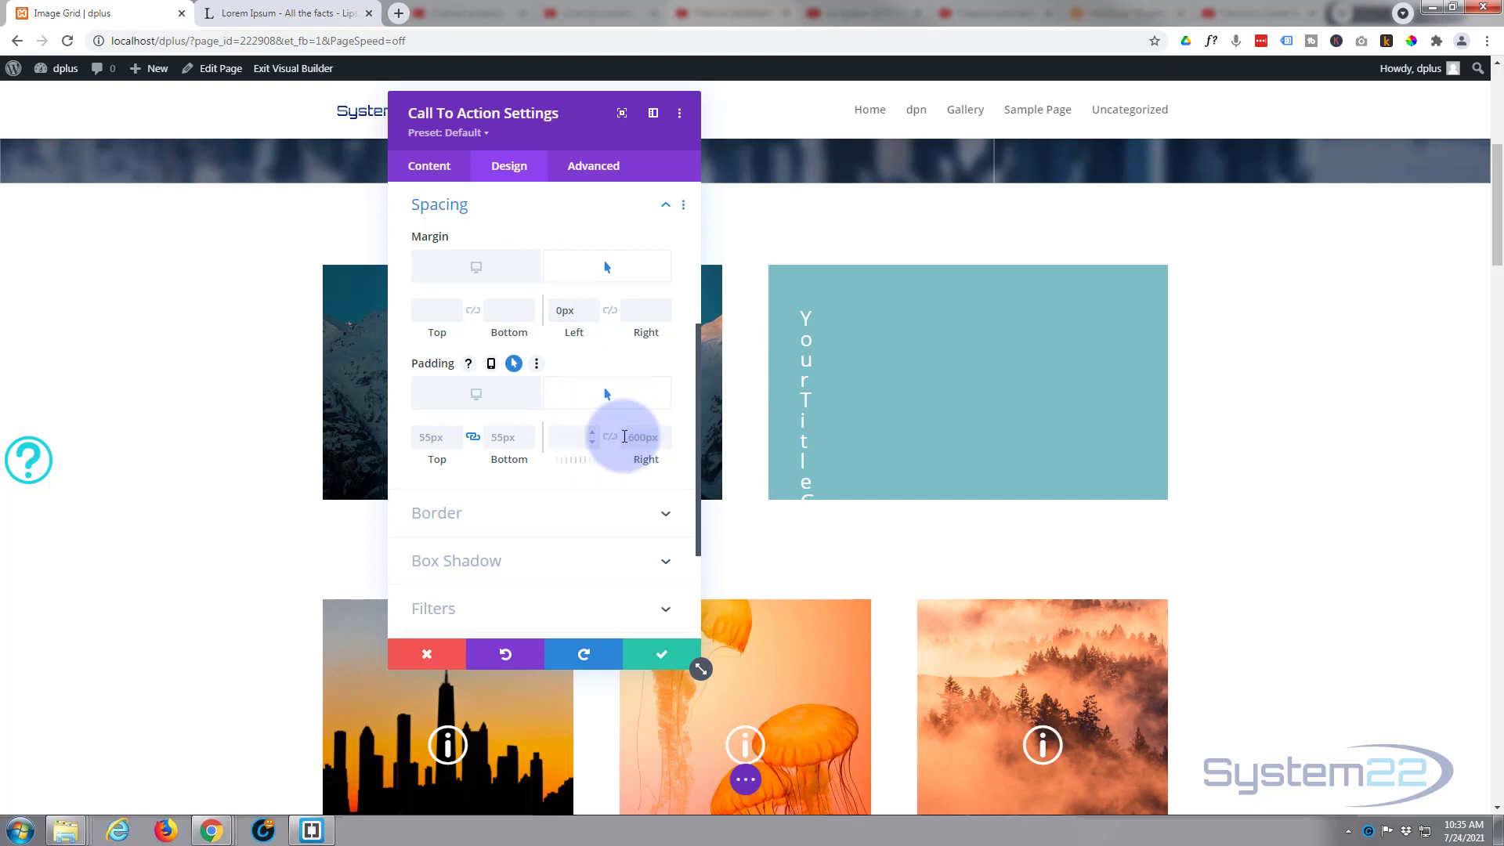
pyautogui.click(570, 436)
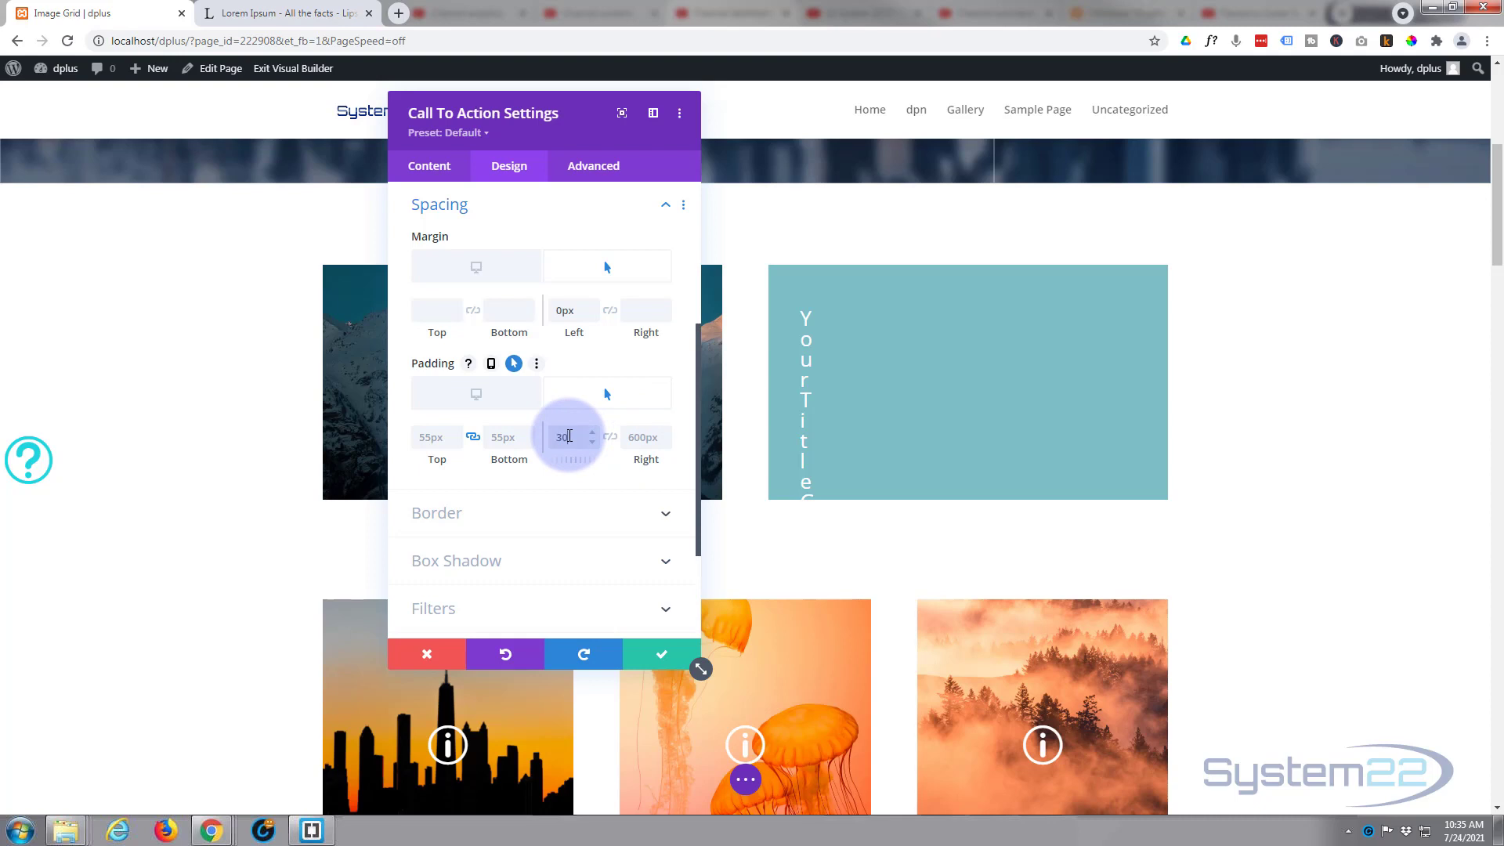
pyautogui.write('30')
pyautogui.click(609, 437)
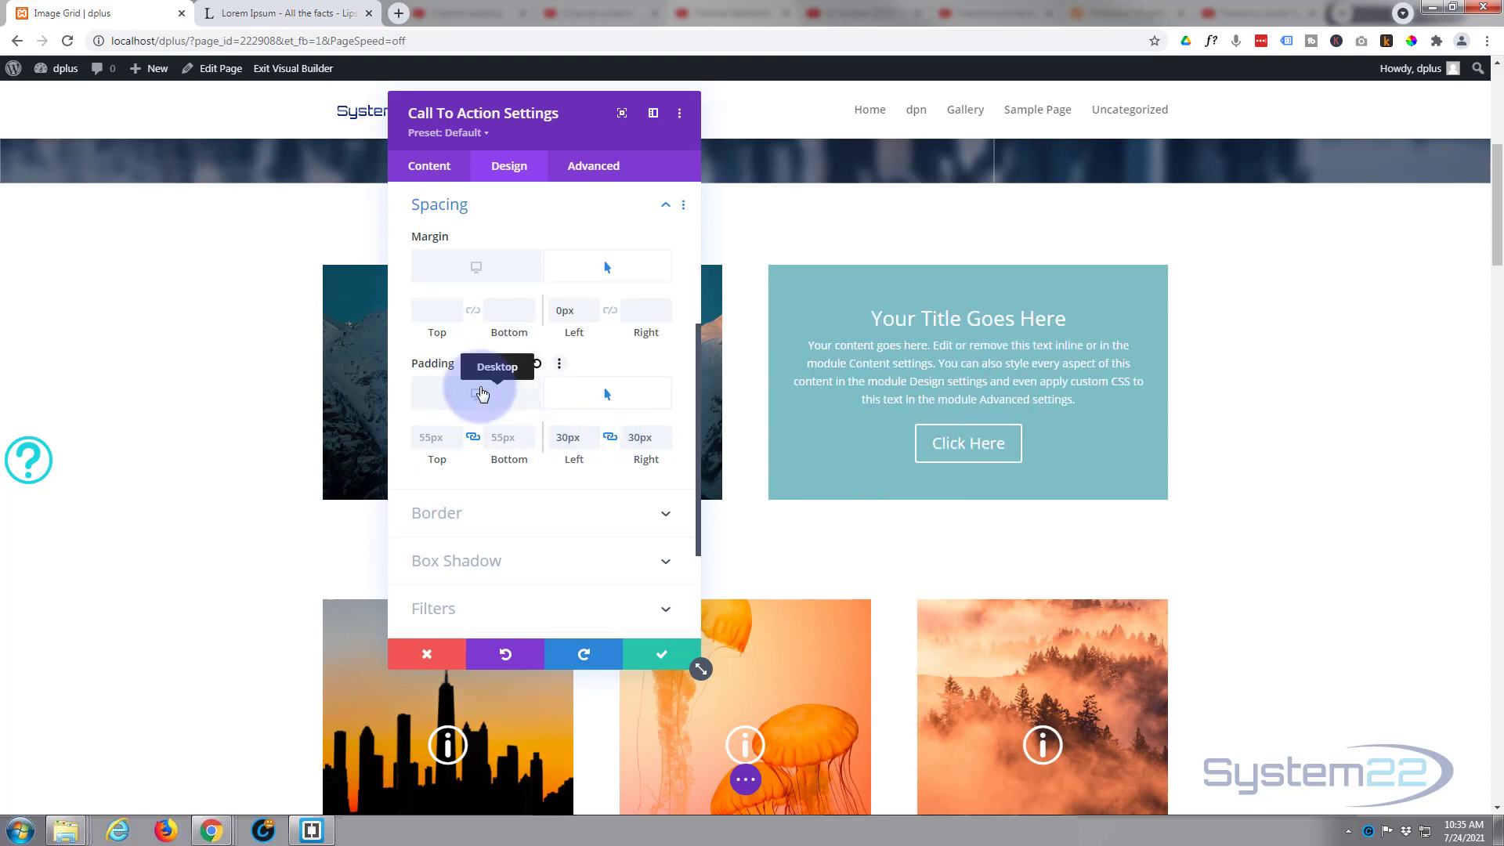
pyautogui.click(477, 394)
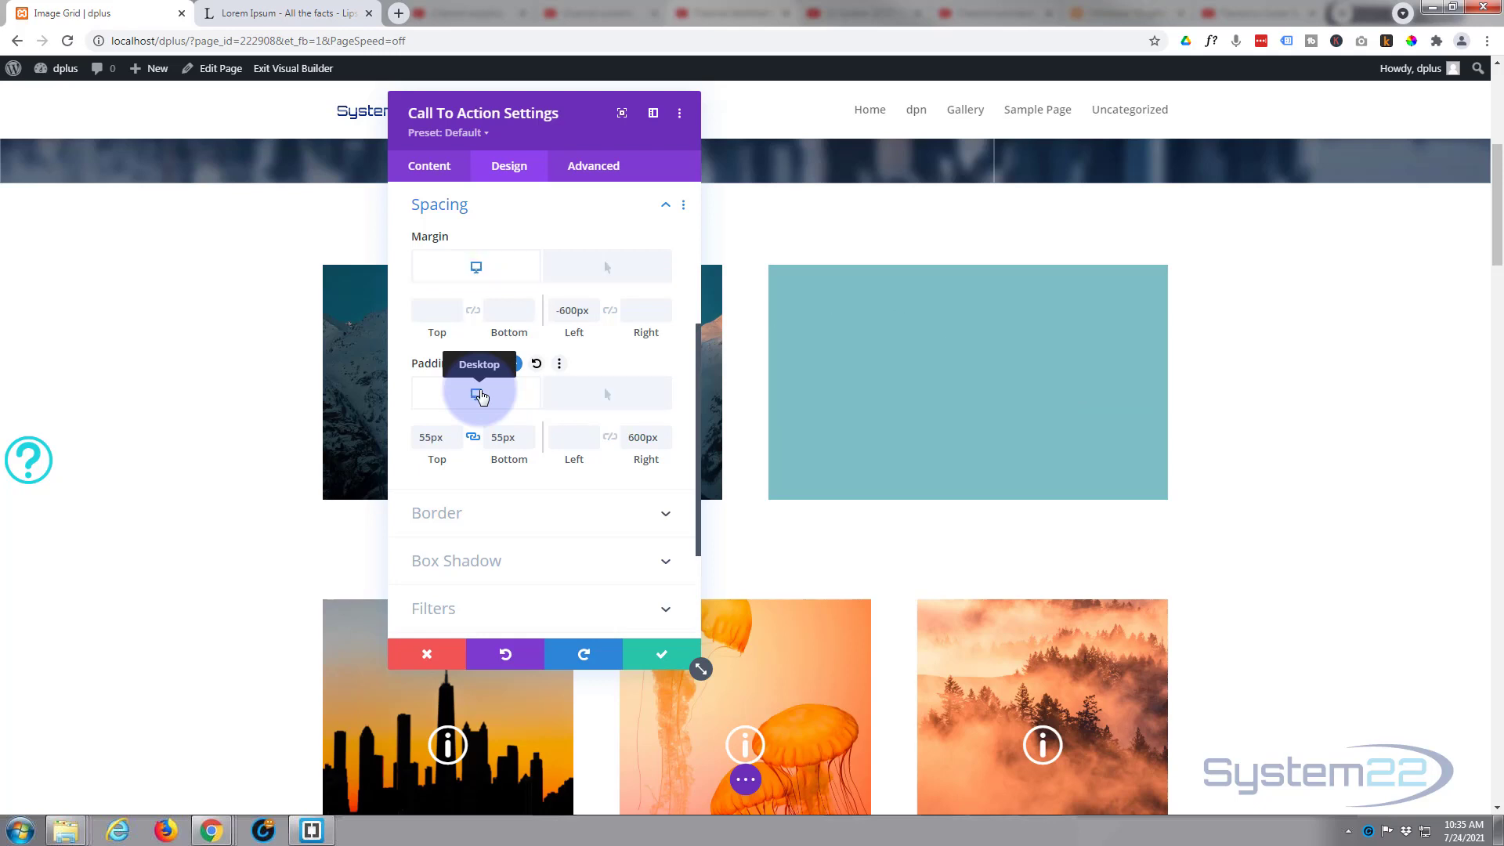
pyautogui.click(594, 402)
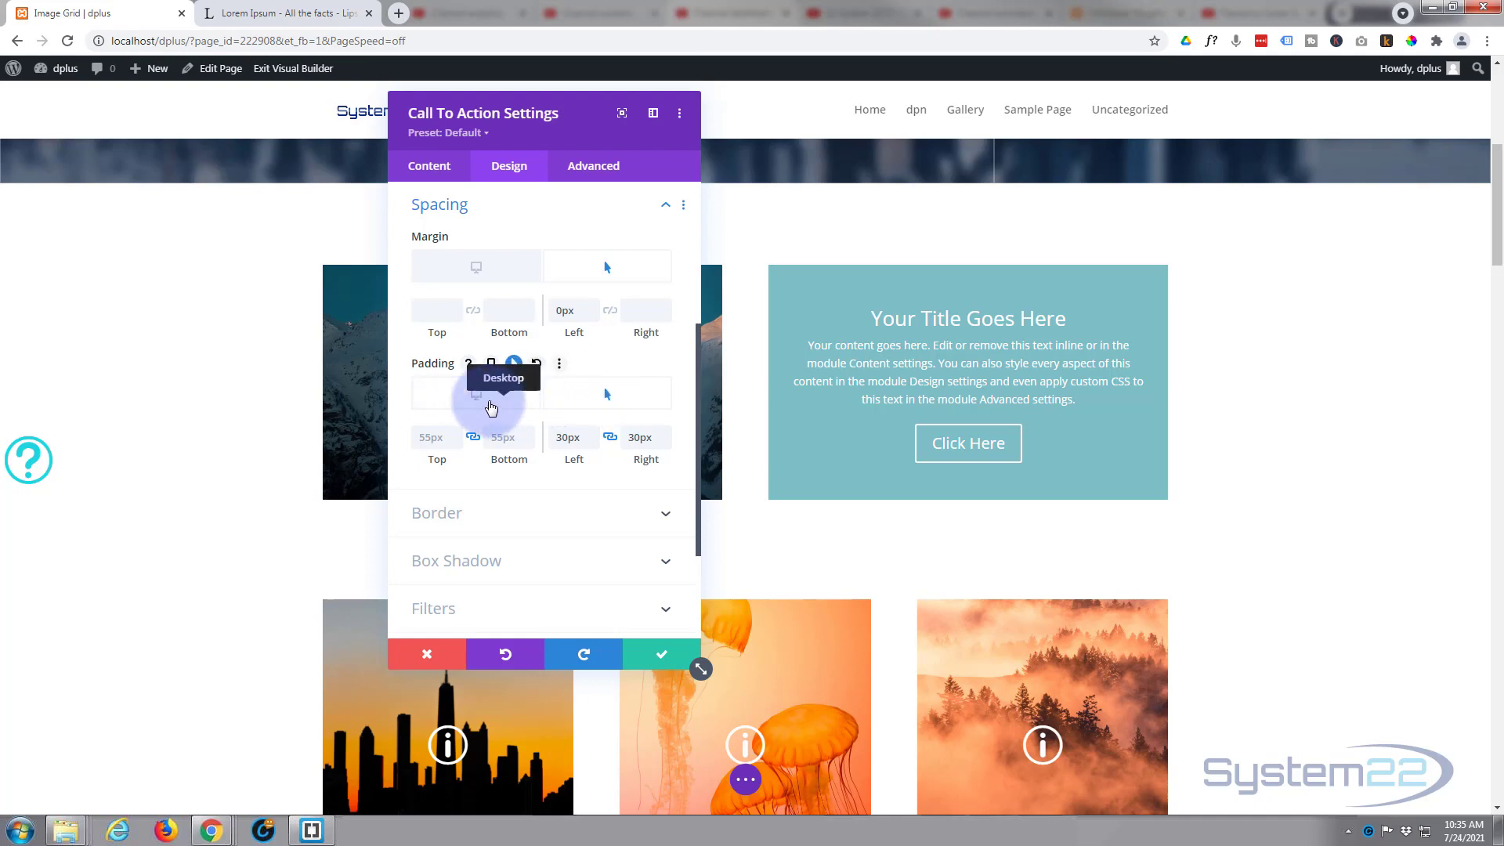
pyautogui.click(482, 397)
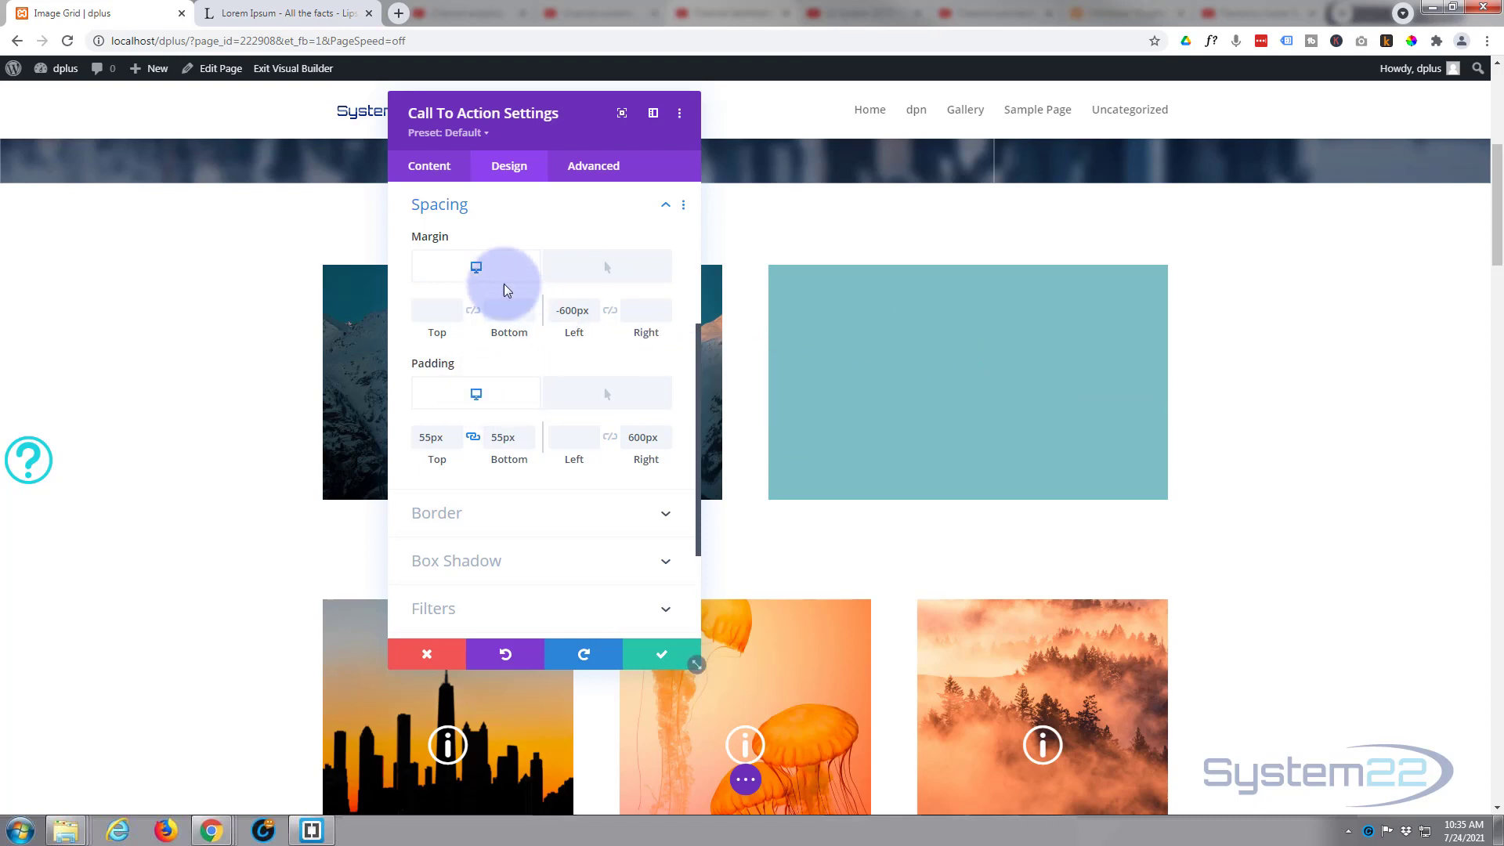
# Enable hover options for the module's background, remove the desktop background color and set the hover color to blue #0c71c3.
pyautogui.click(430, 170)
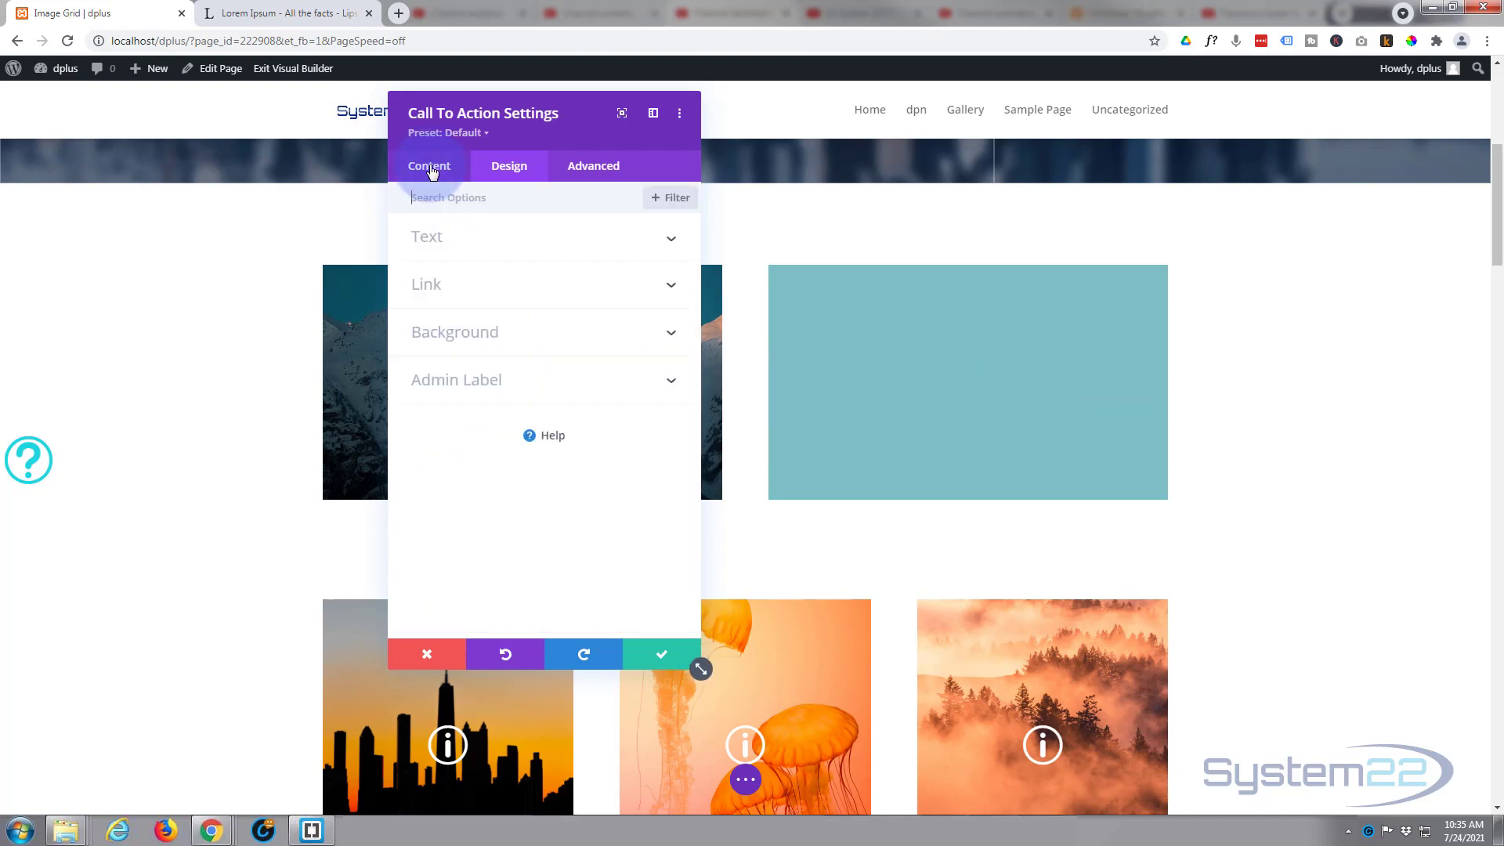
pyautogui.click(510, 339)
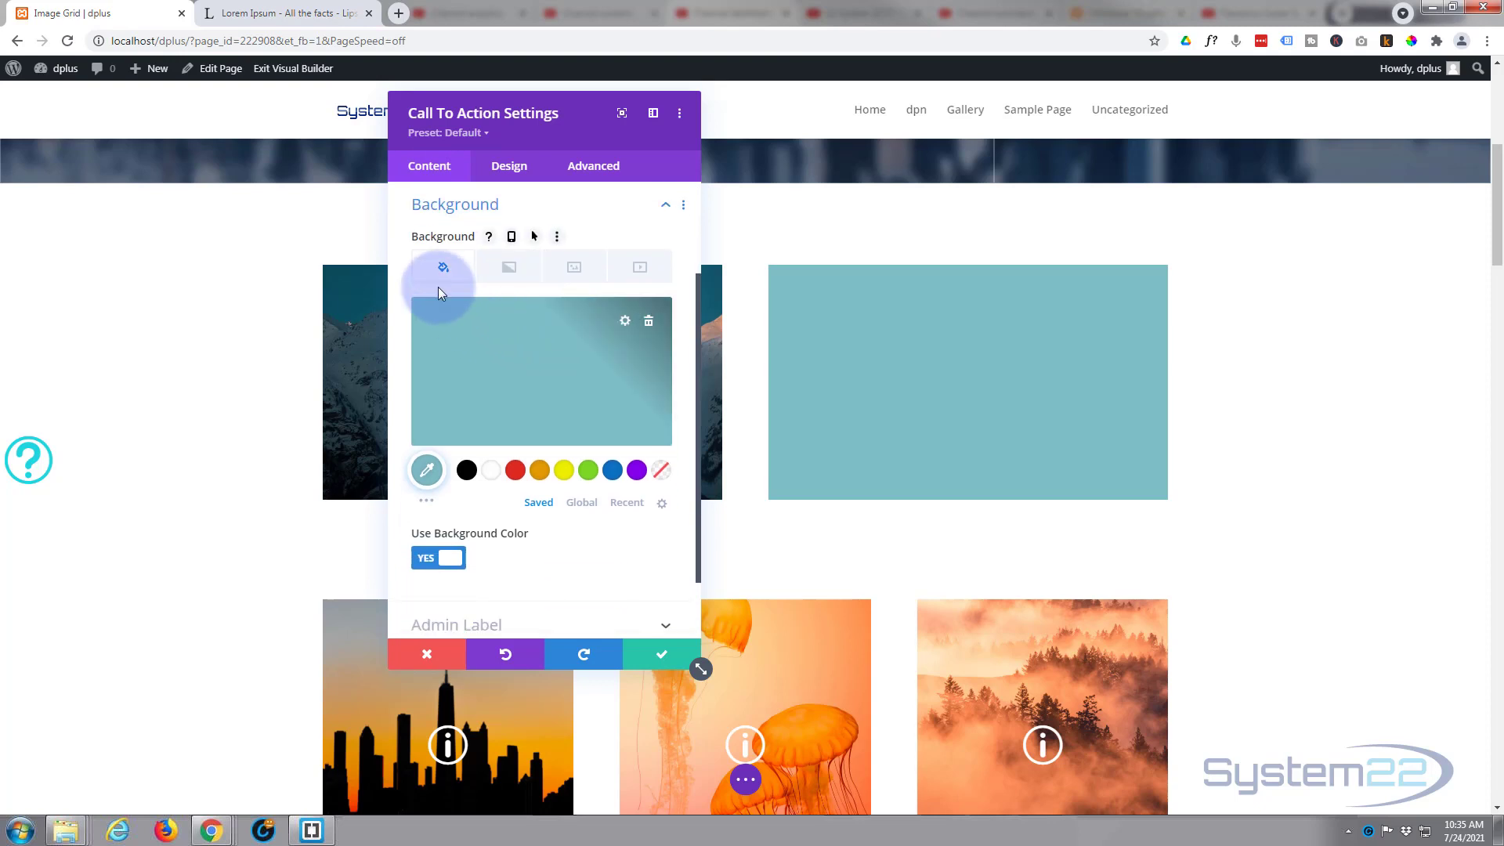
pyautogui.moveTo(426, 240)
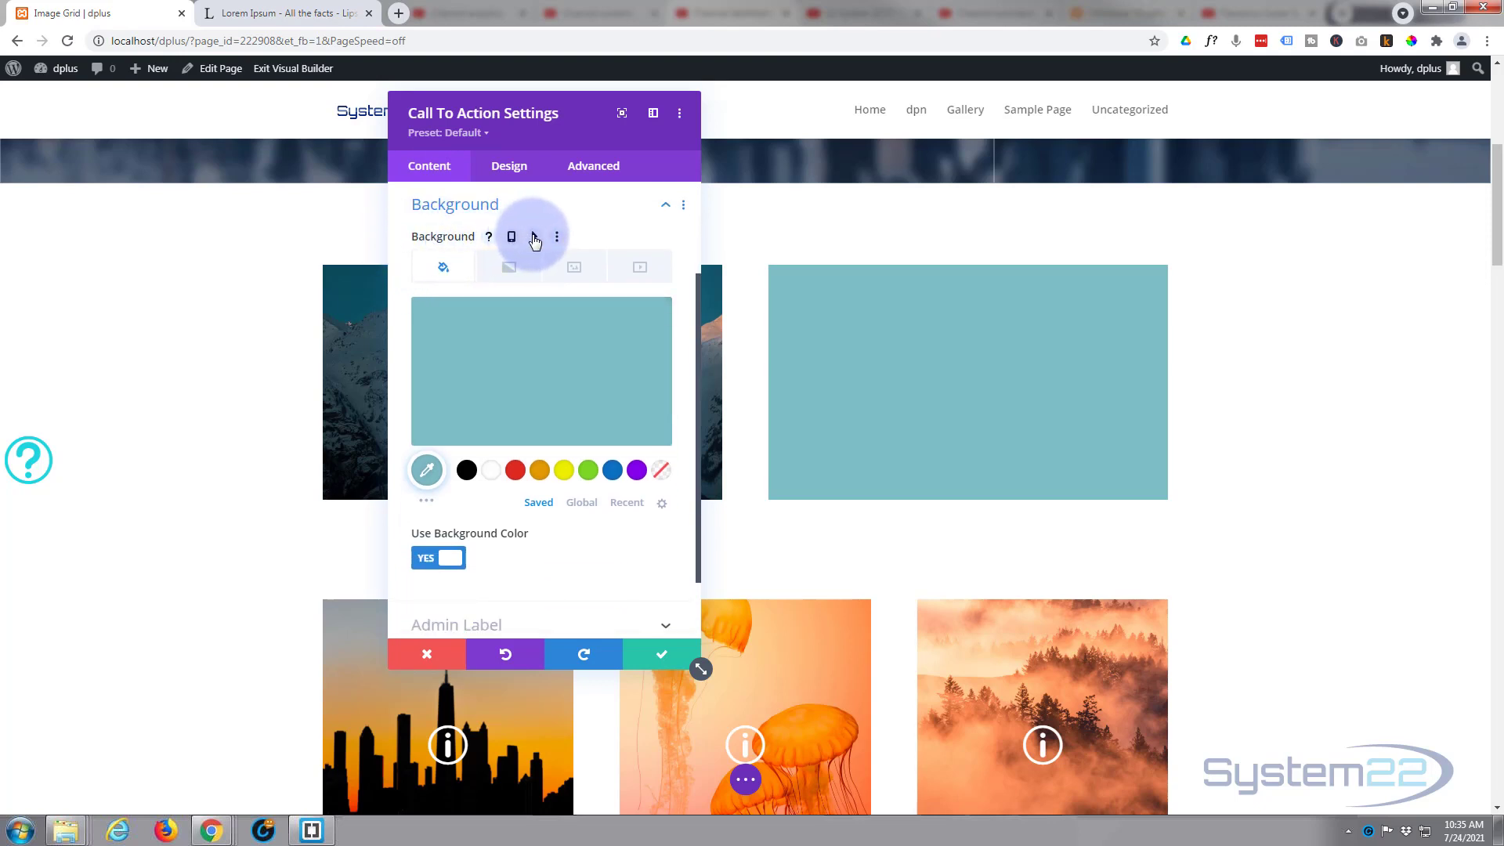
pyautogui.click(535, 237)
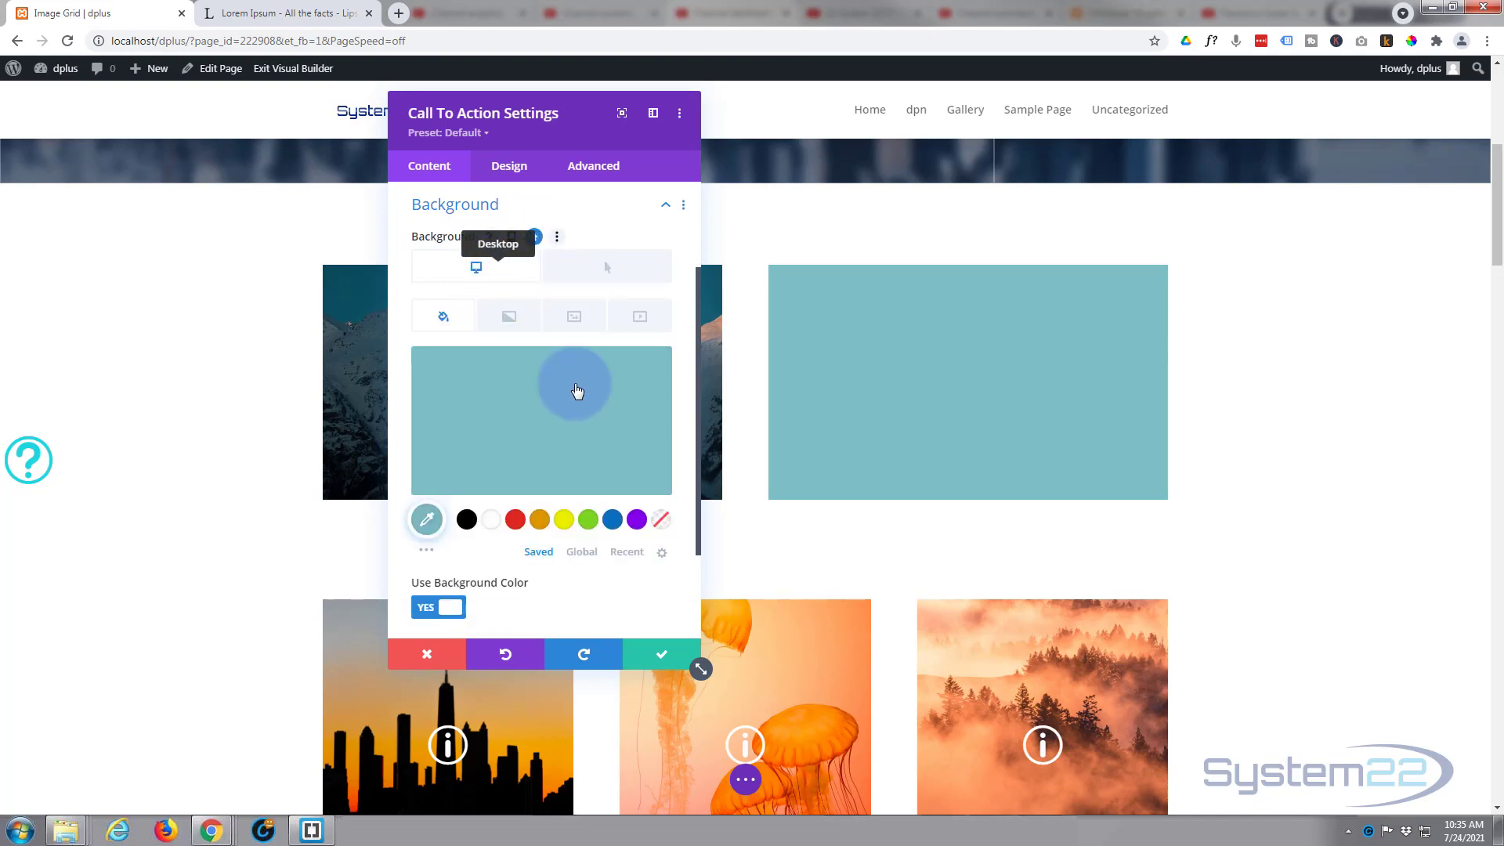
pyautogui.click(649, 370)
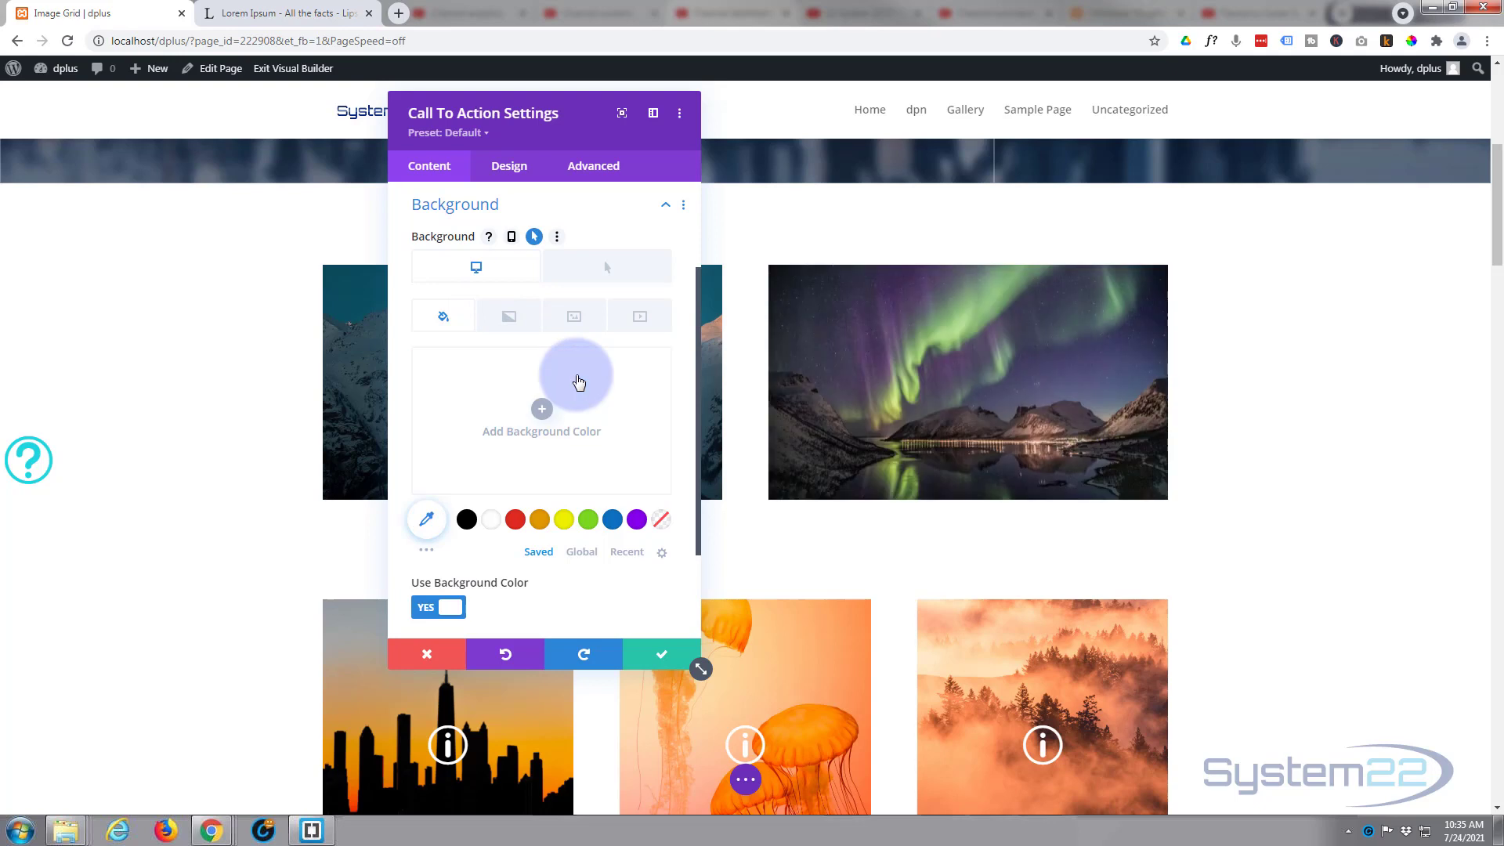
pyautogui.click(619, 272)
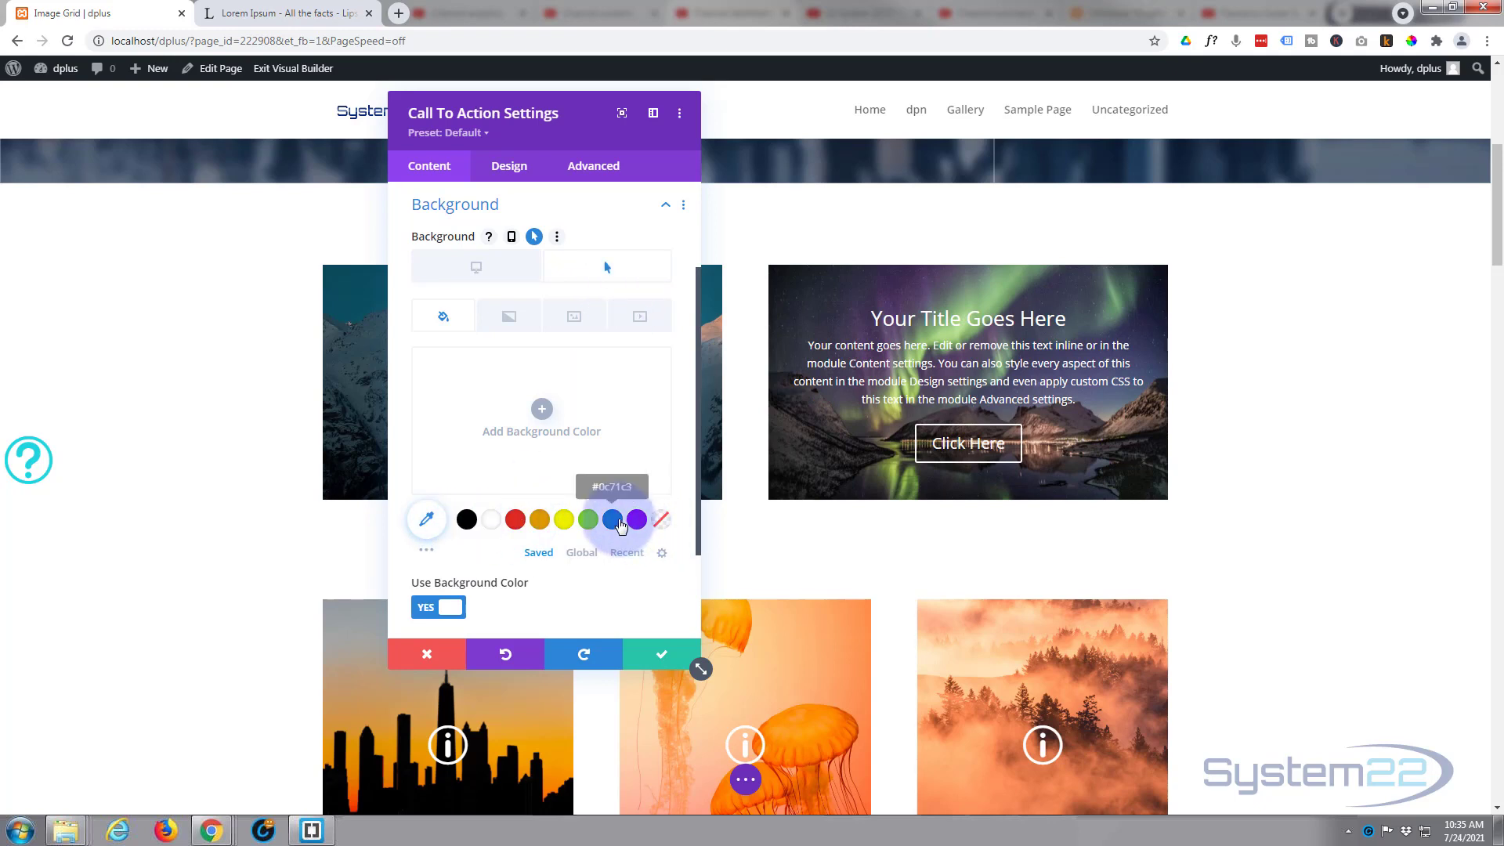
pyautogui.click(617, 521)
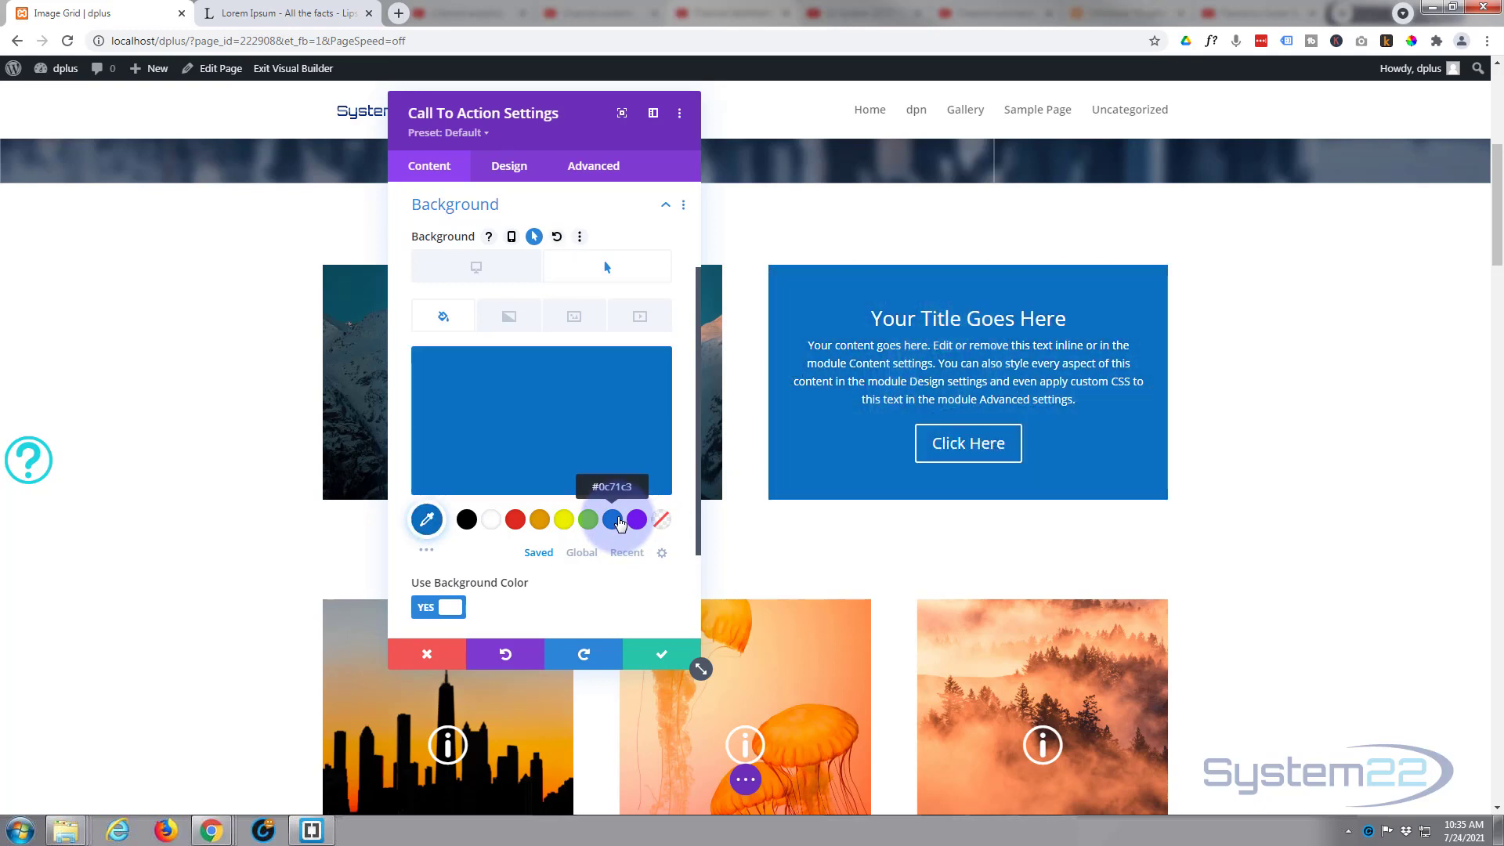
# Try semi-transparent hover backgrounds in blue at 0.5 and black at 0.26 opacity, restore solid blue #0c71c3 and return to the desktop state.
pyautogui.moveTo(524, 443)
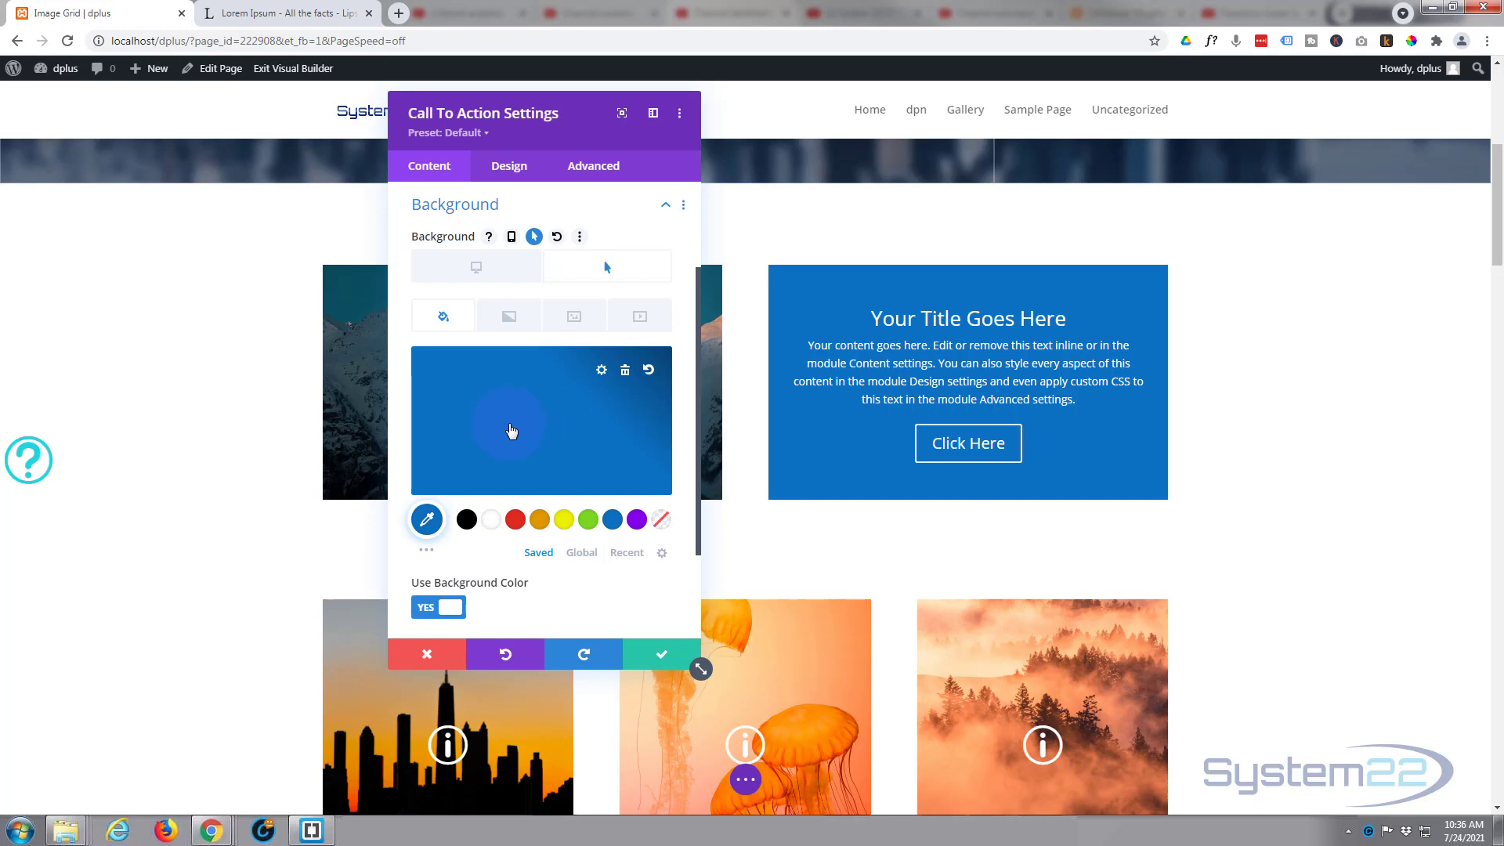
pyautogui.click(509, 425)
pyautogui.moveTo(655, 375); pyautogui.dragTo(637, 443)
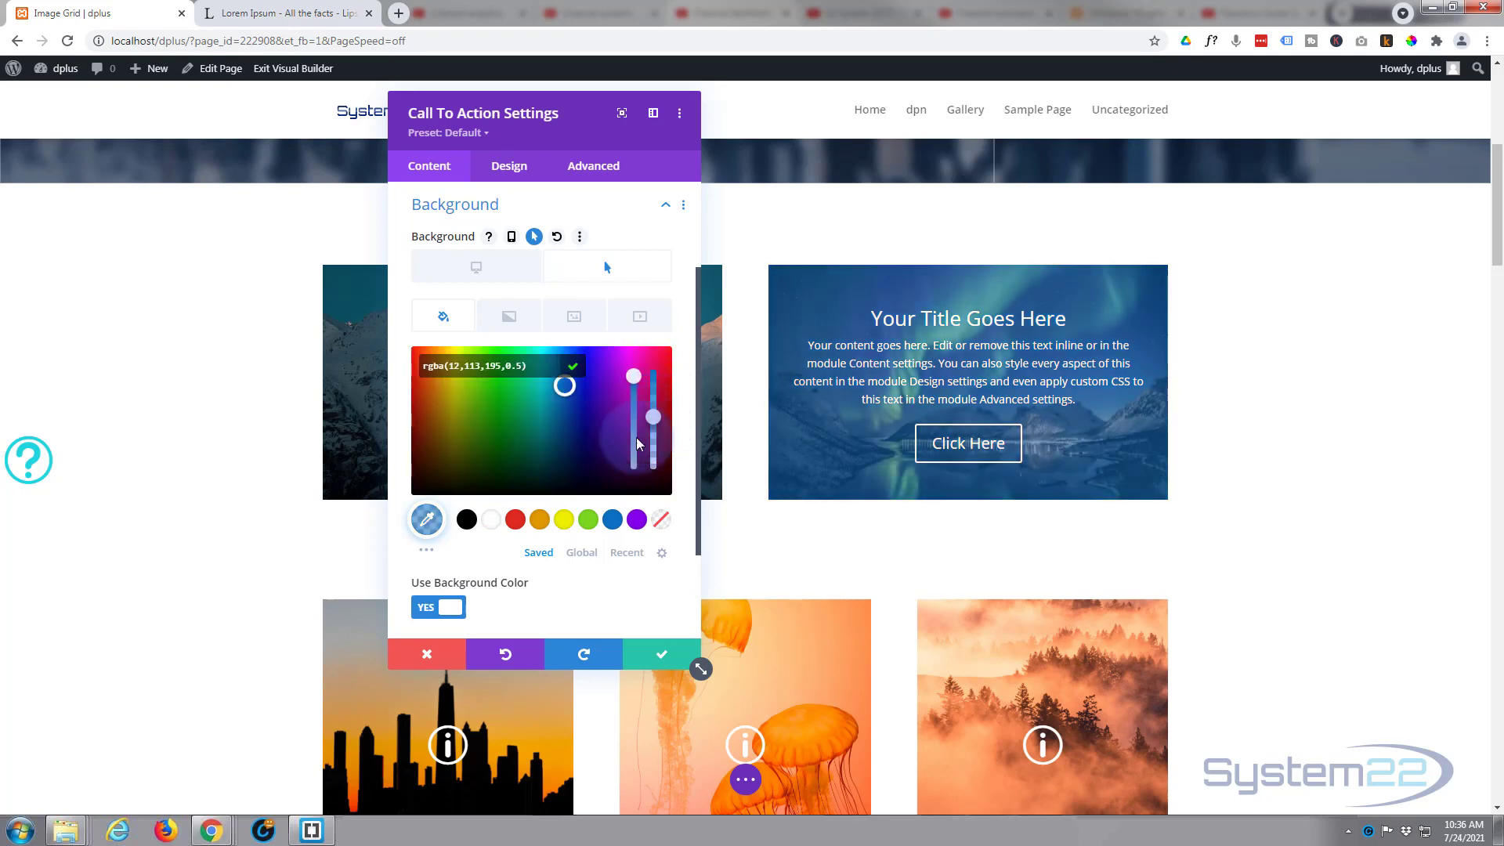
pyautogui.click(467, 520)
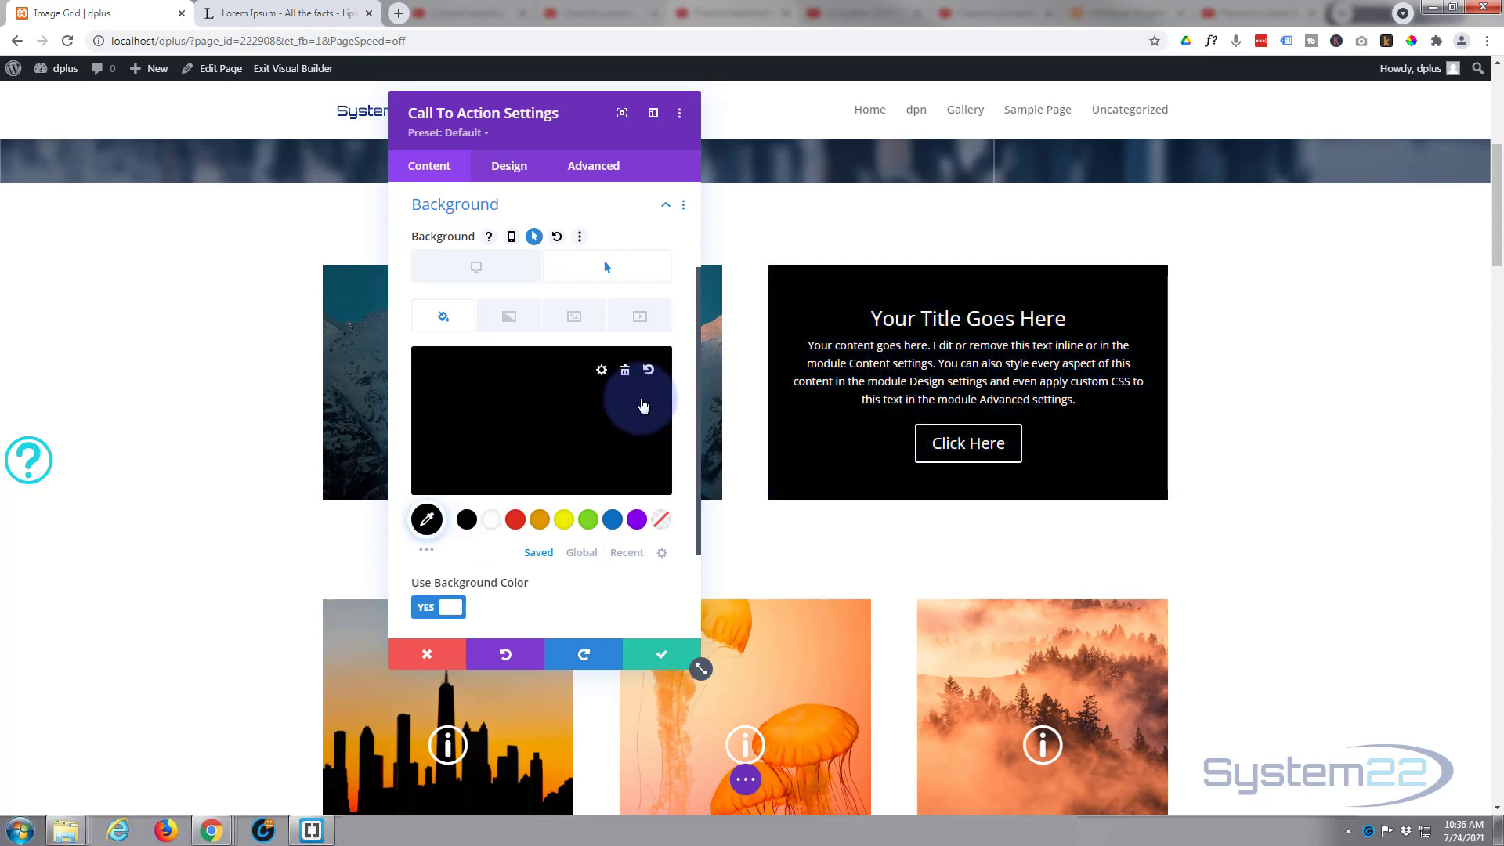
pyautogui.click(575, 409)
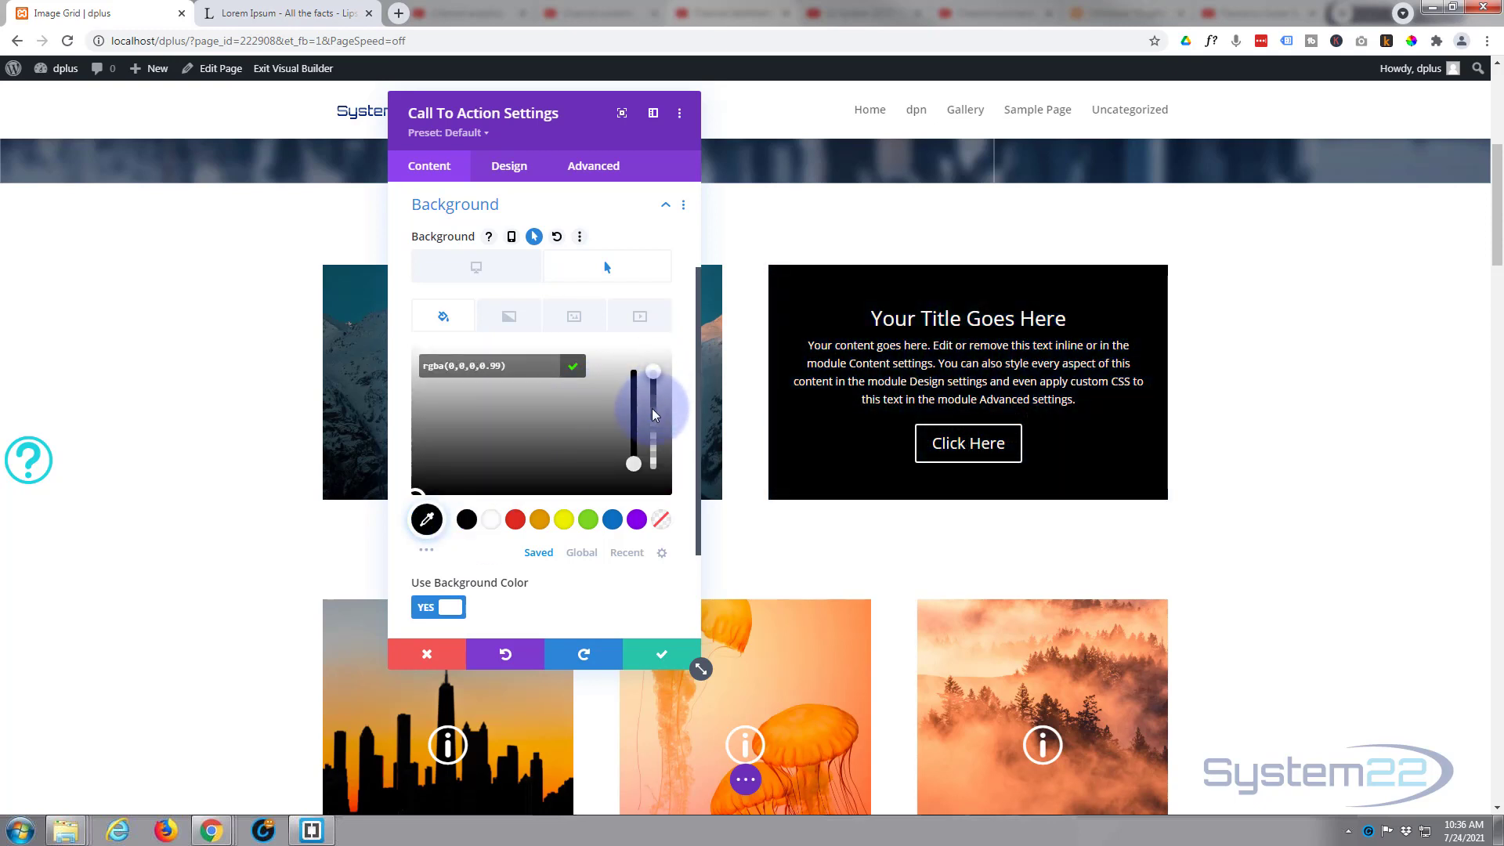
pyautogui.moveTo(655, 415); pyautogui.dragTo(648, 453)
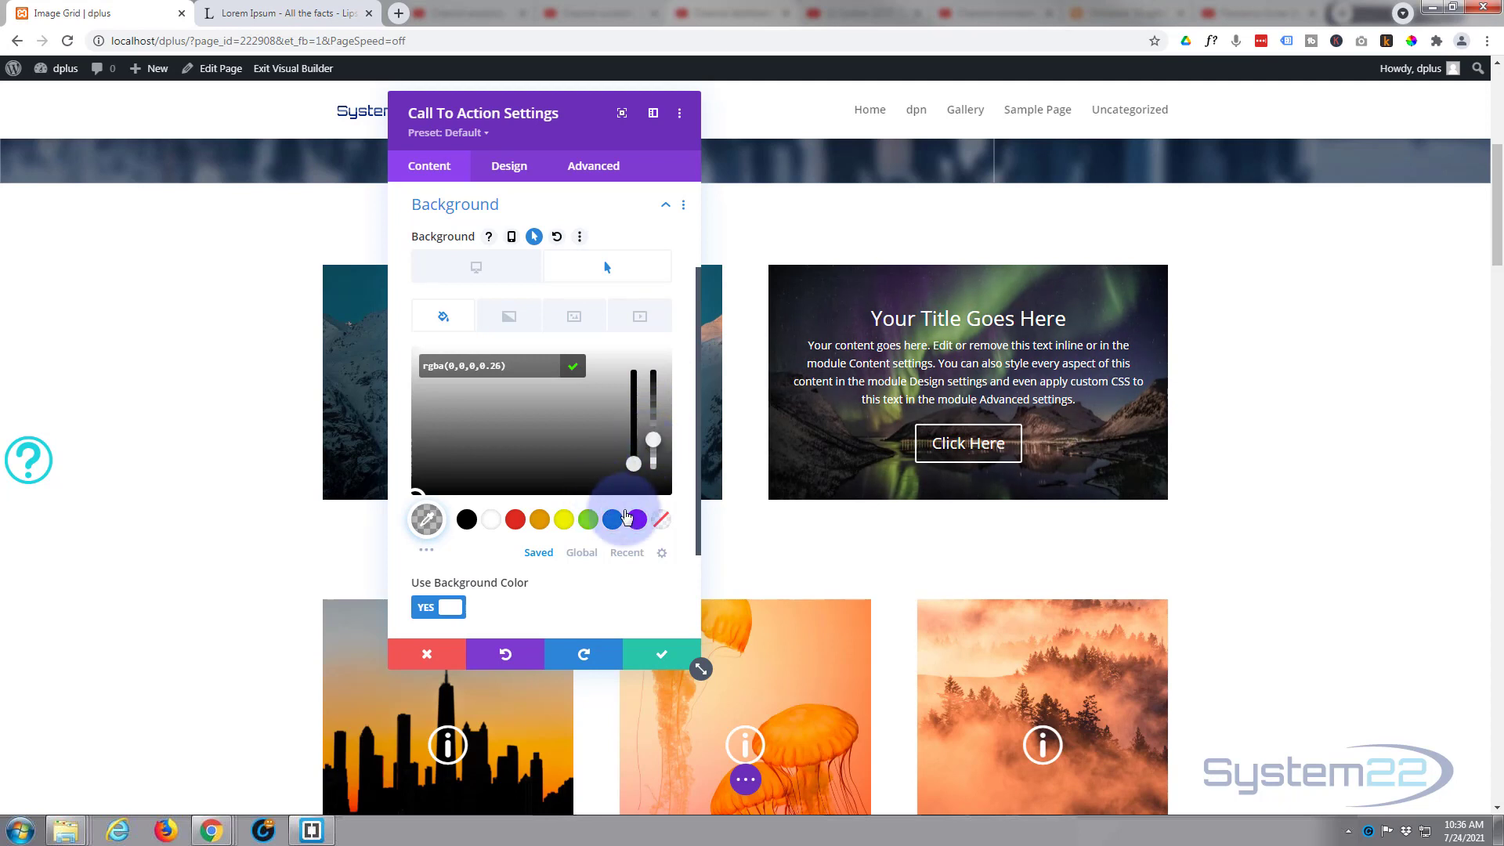
pyautogui.click(615, 521)
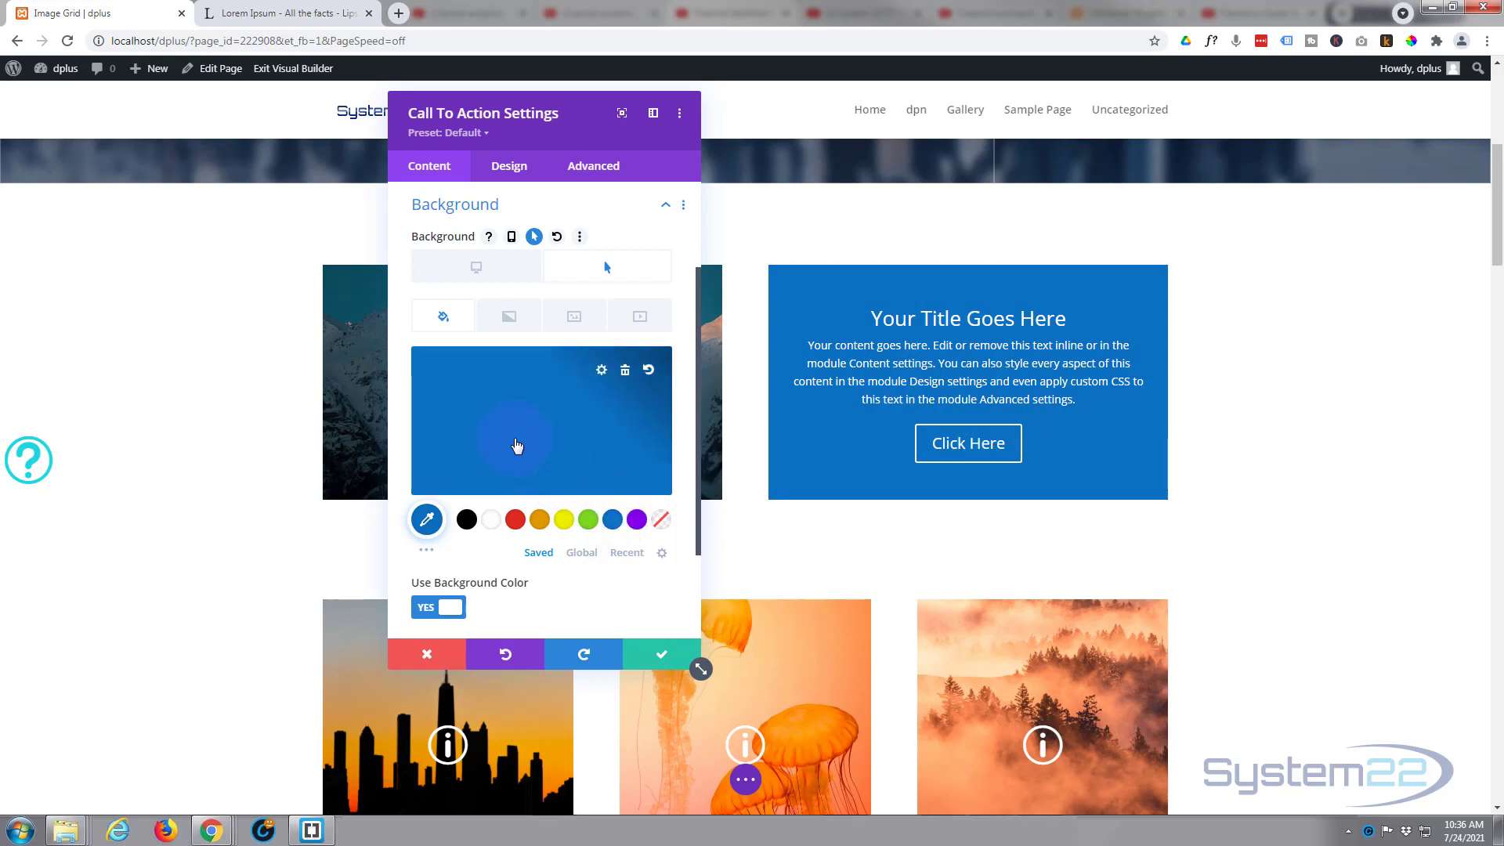
pyautogui.click(489, 274)
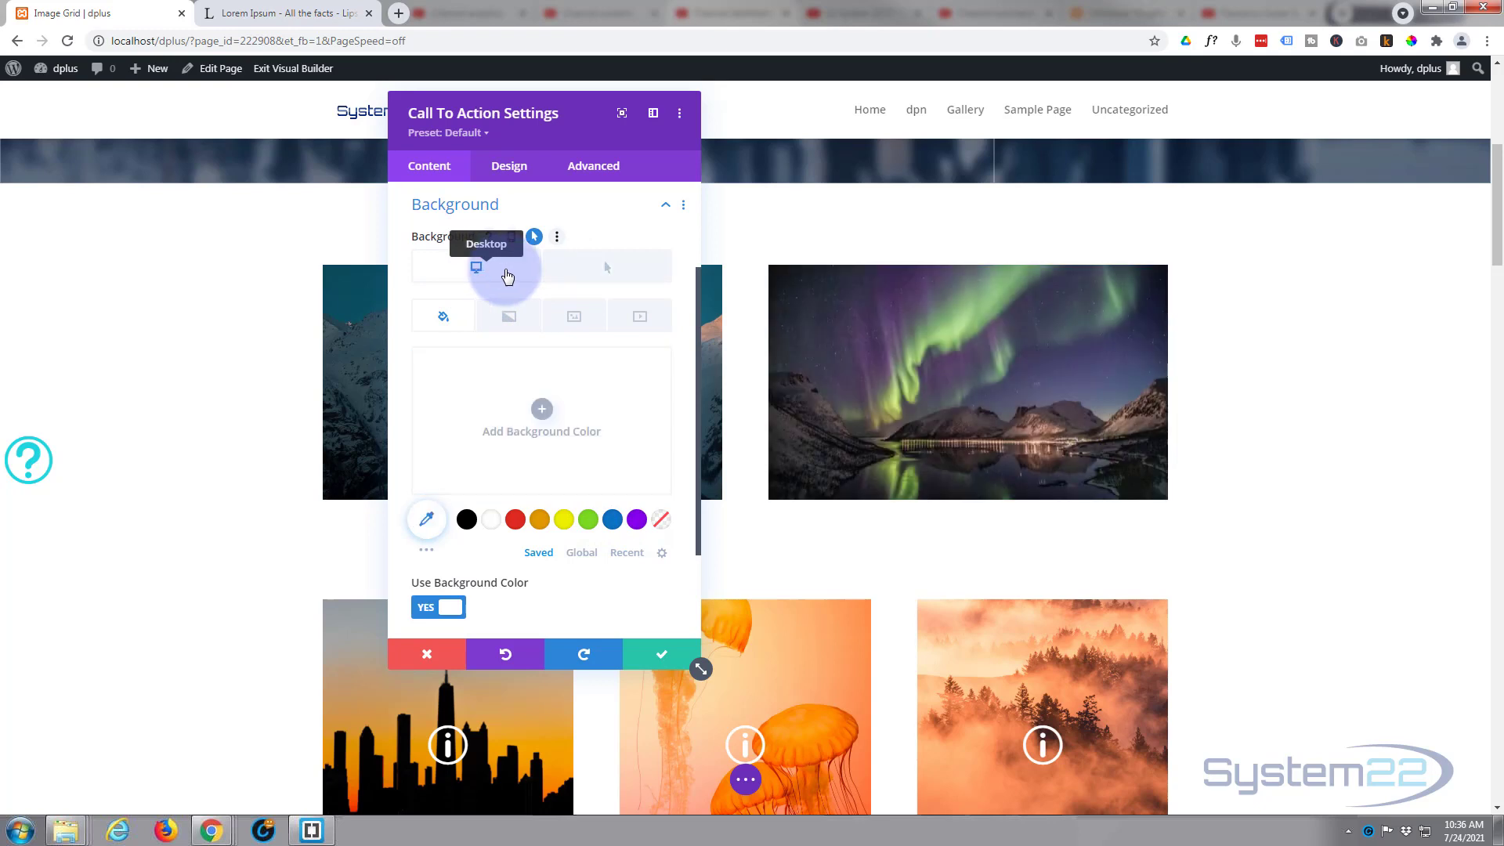
# Set the module's transition duration to 750ms and its speed curve to Ease-In-Out, and save the Call To Action settings.
pyautogui.click(591, 278)
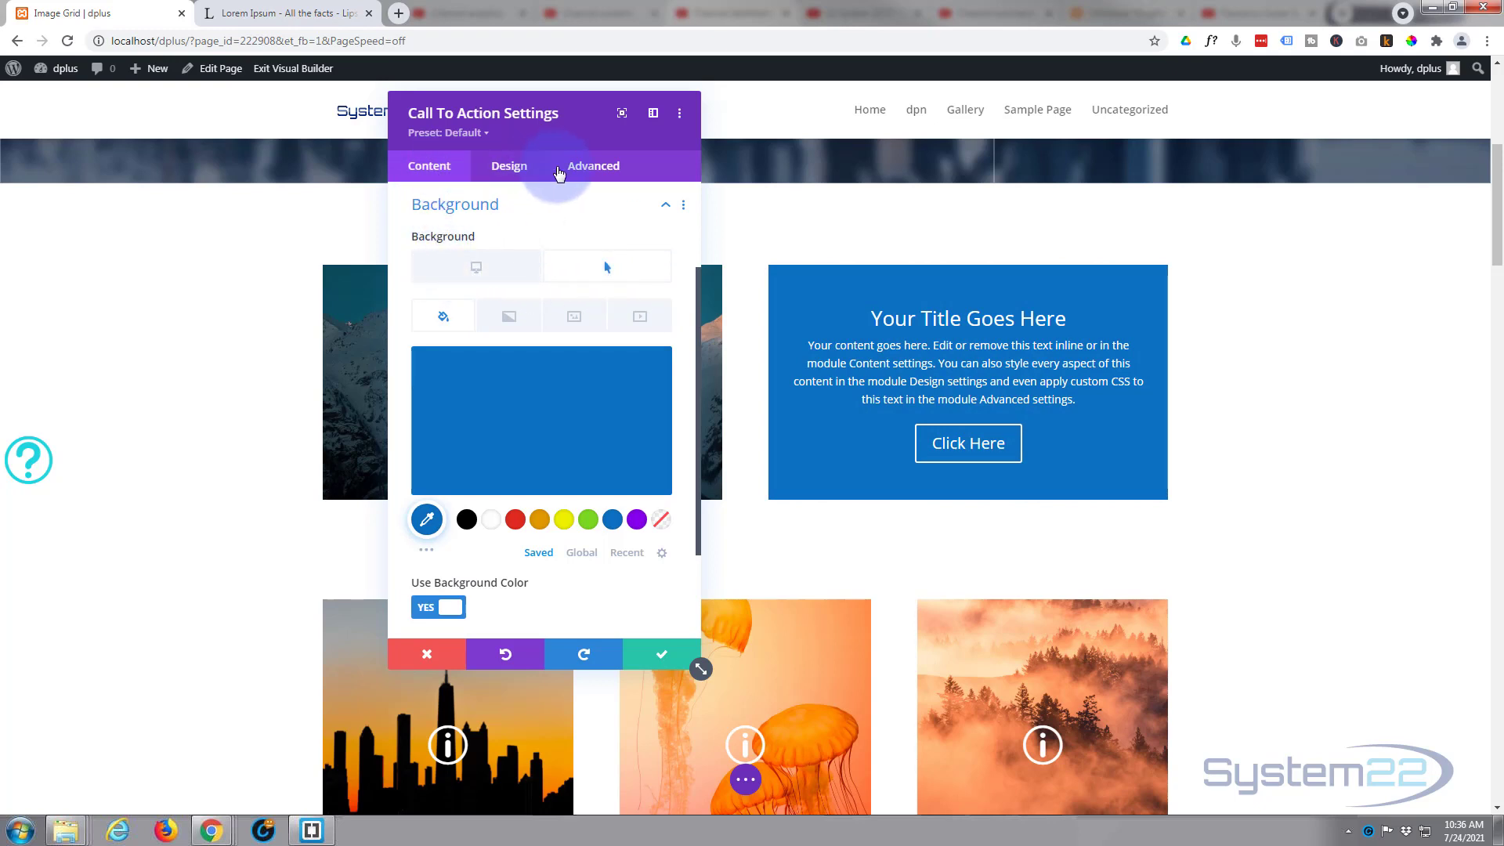
pyautogui.click(589, 168)
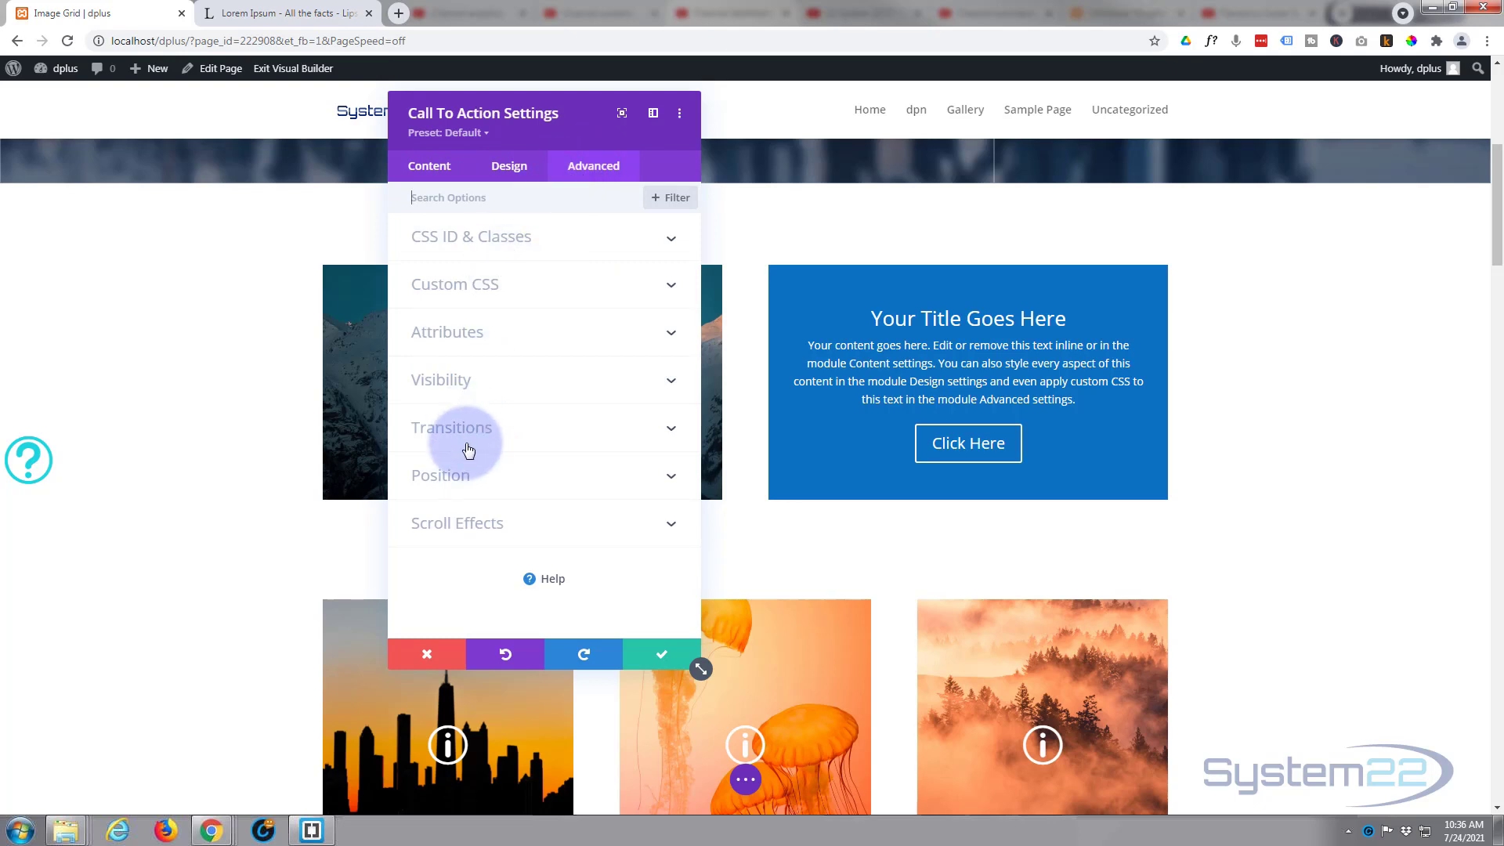
pyautogui.click(506, 426)
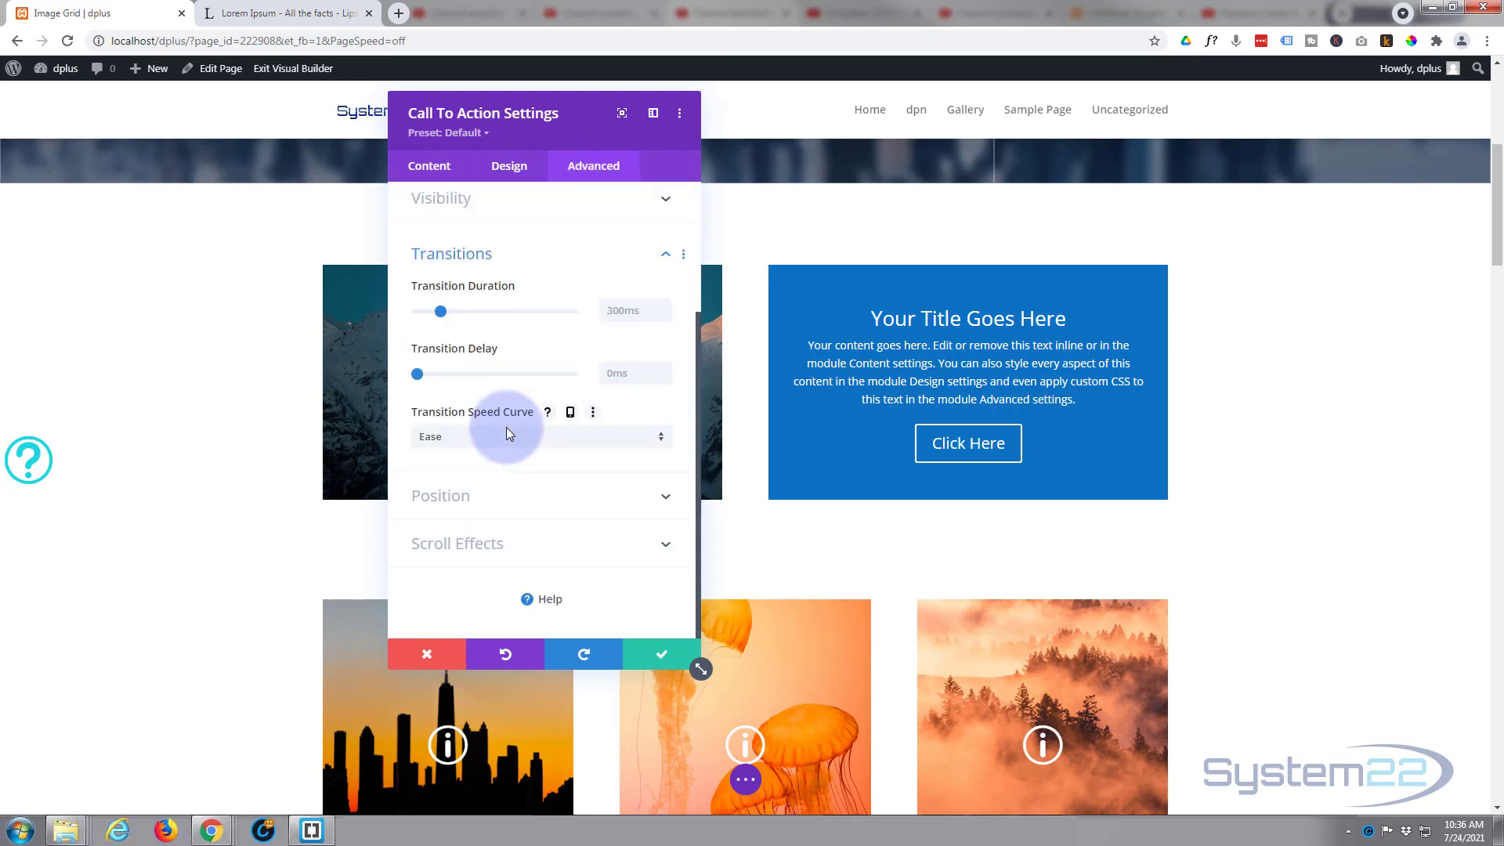
pyautogui.click(640, 311)
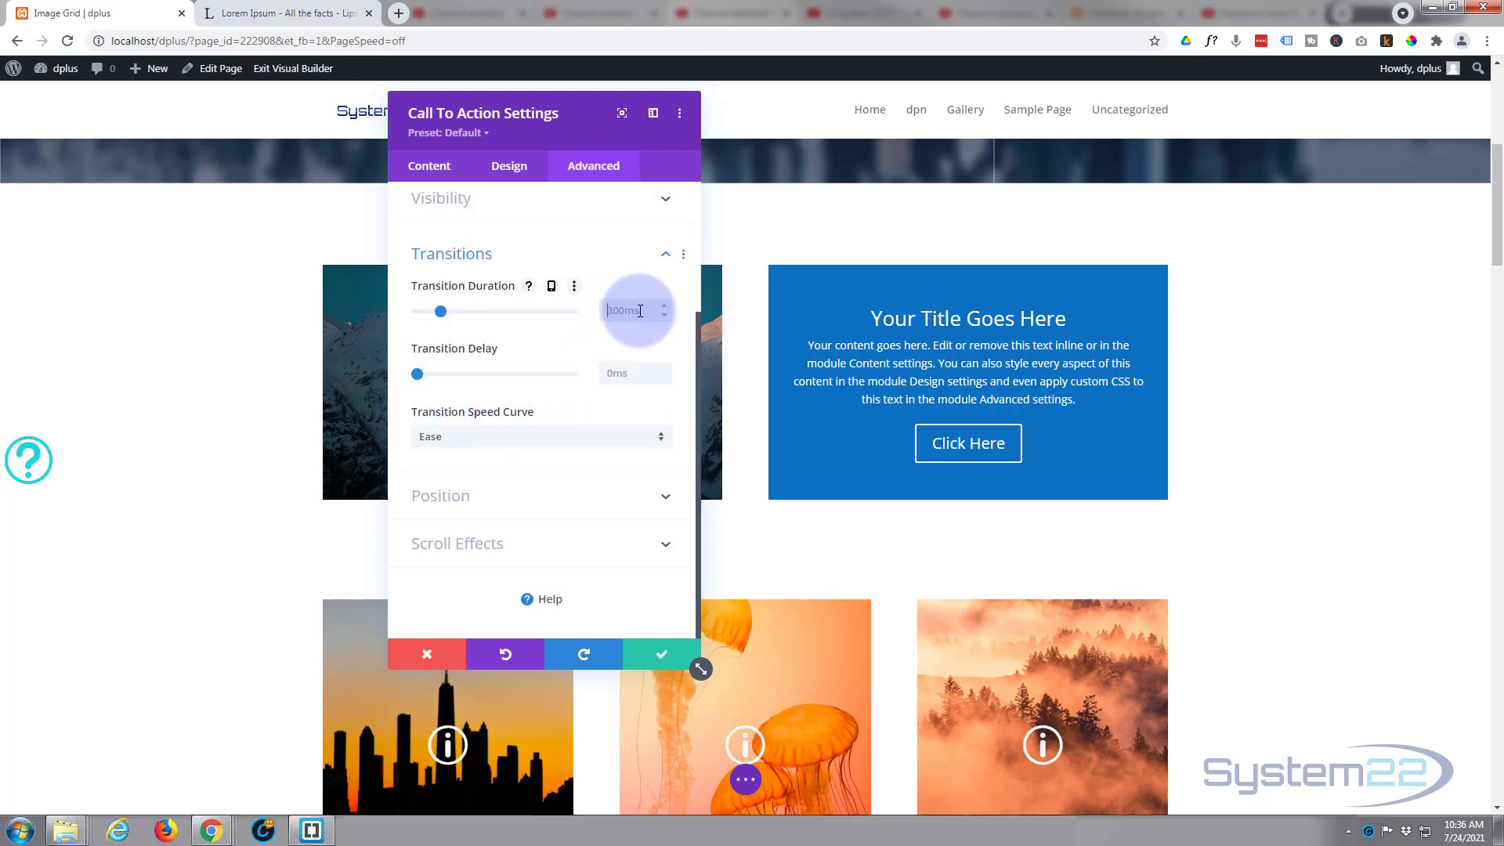
pyautogui.moveTo(442, 312); pyautogui.dragTo(473, 312)
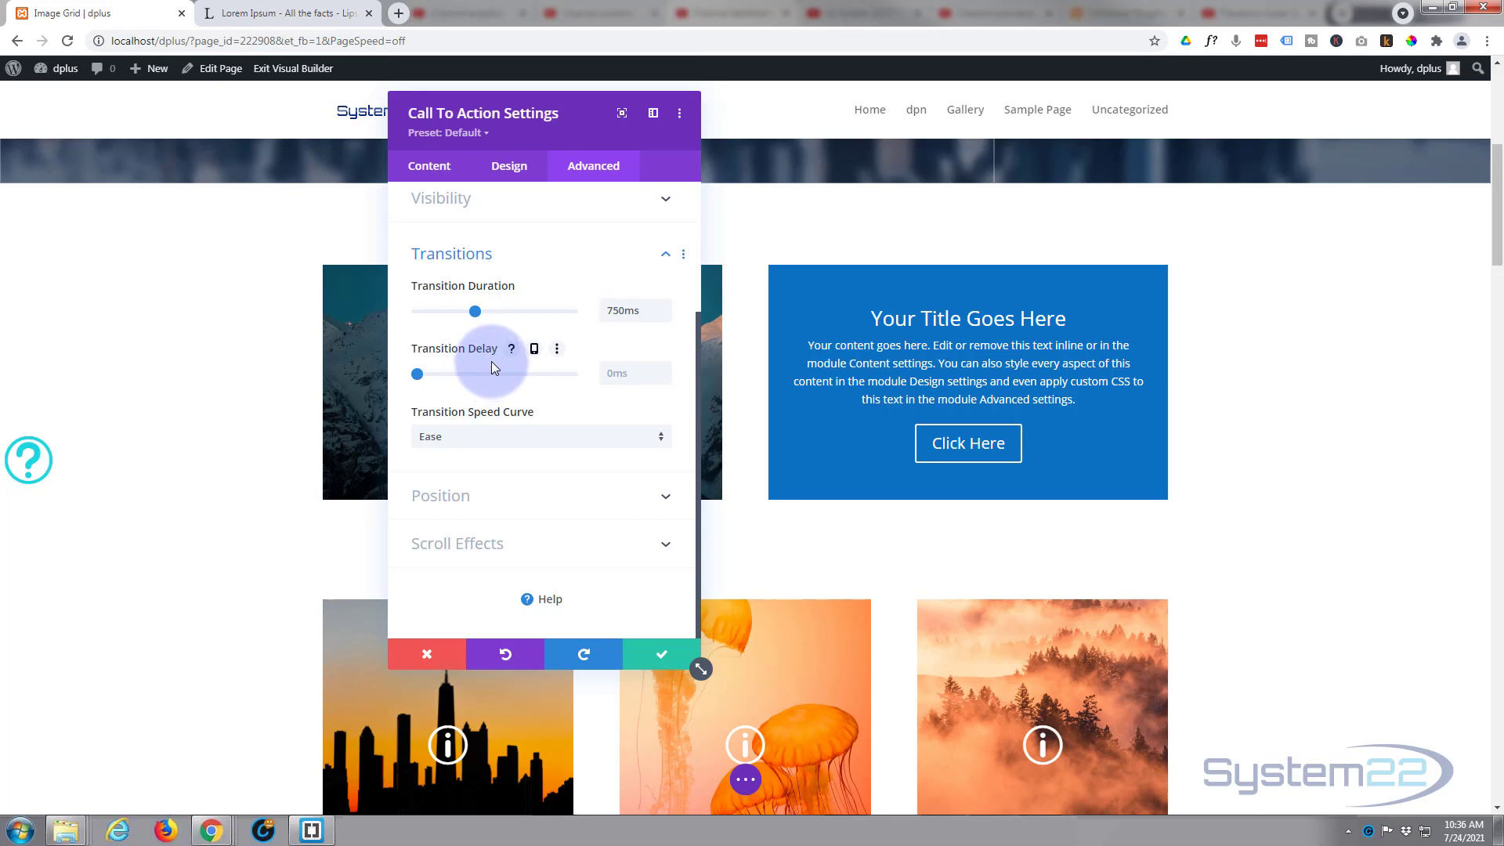
pyautogui.click(502, 437)
pyautogui.click(481, 459)
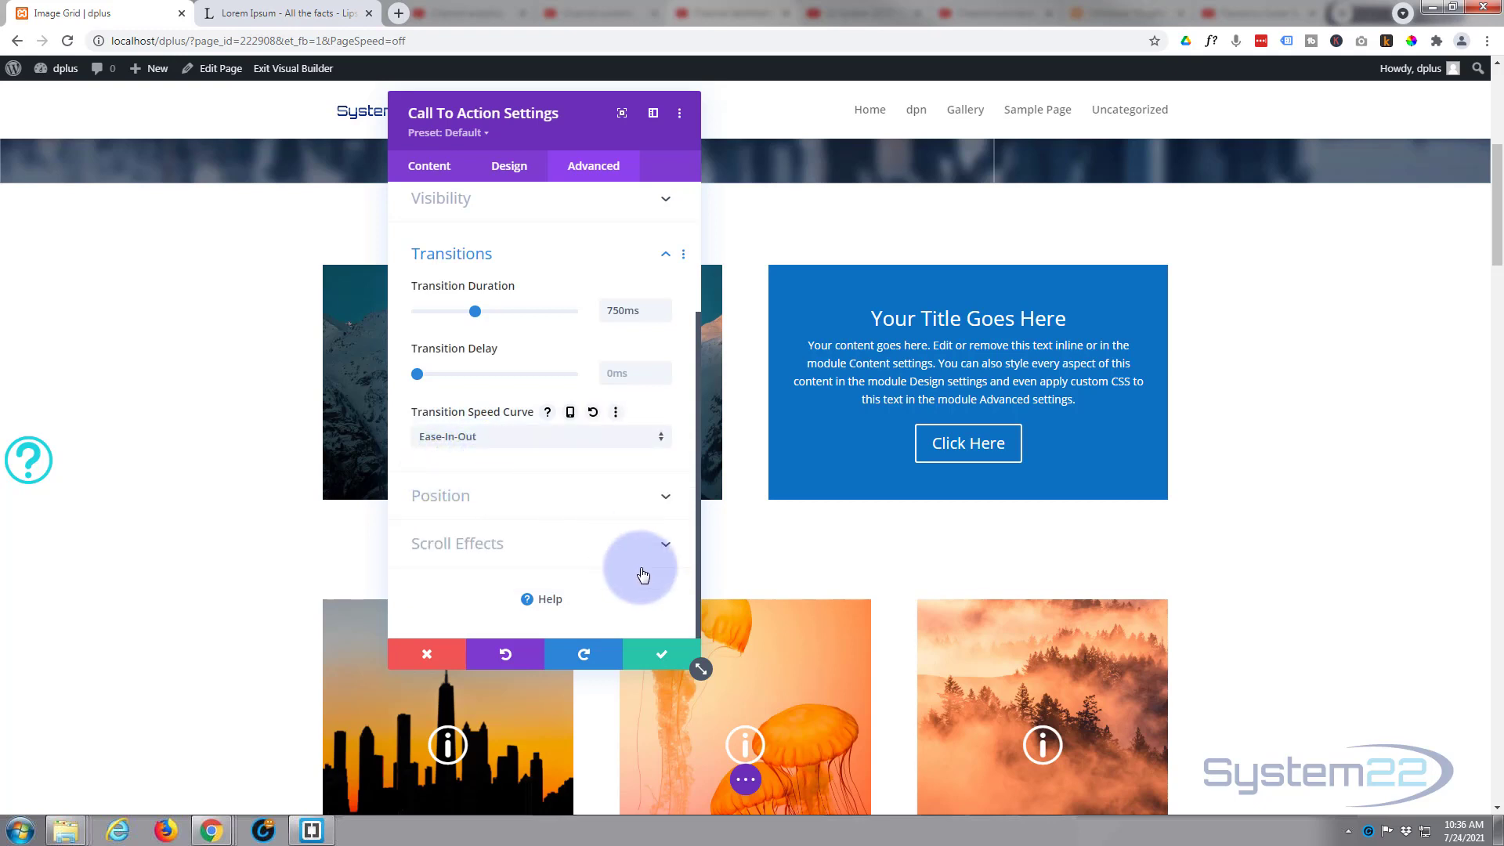
pyautogui.click(662, 662)
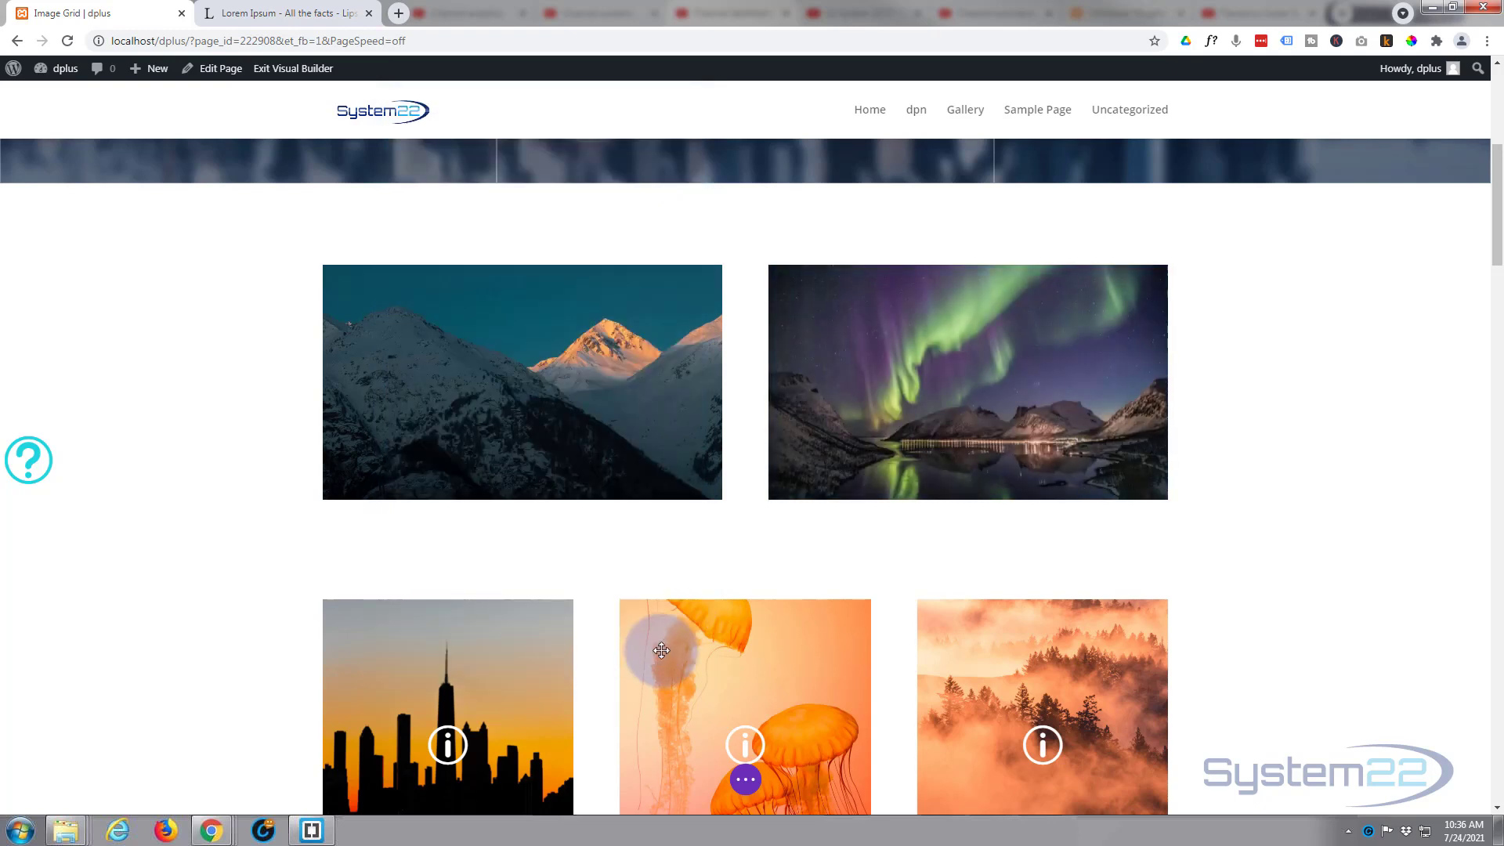
# Save the page as a draft and exit the Visual Builder.
pyautogui.click(743, 789)
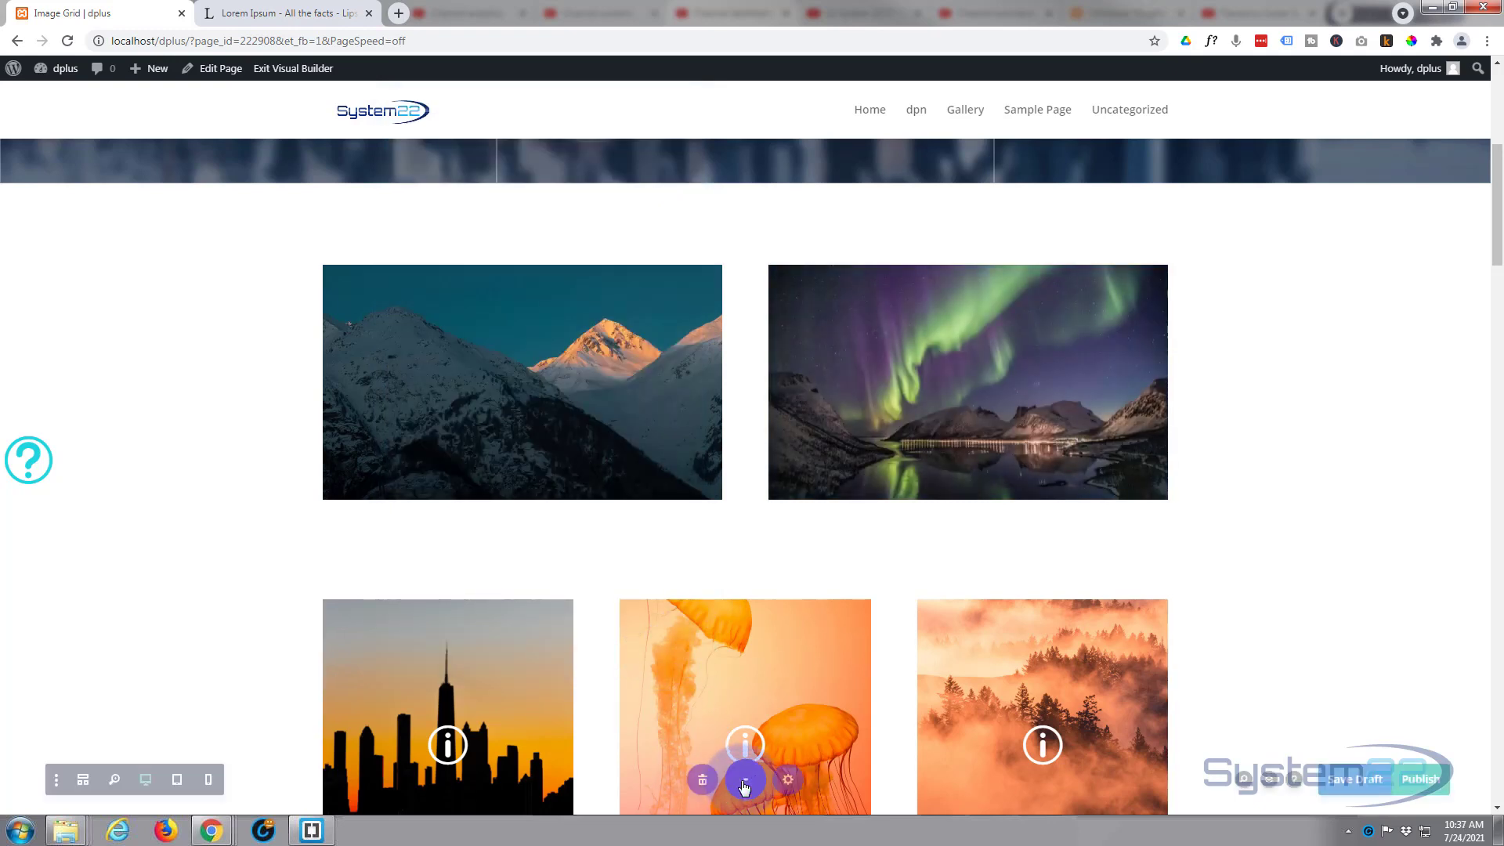
pyautogui.click(1359, 785)
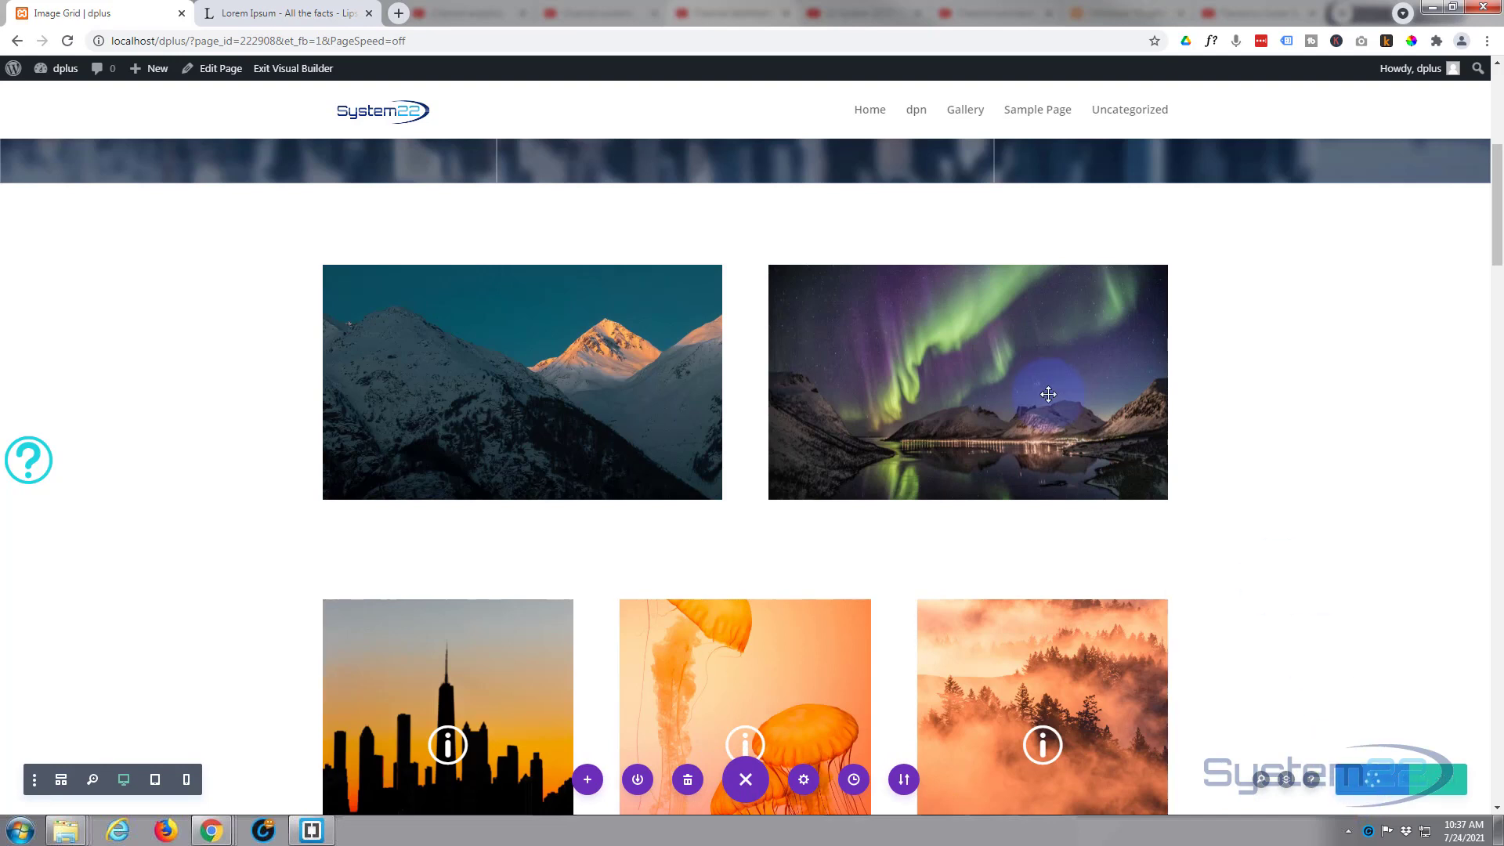
pyautogui.click(284, 68)
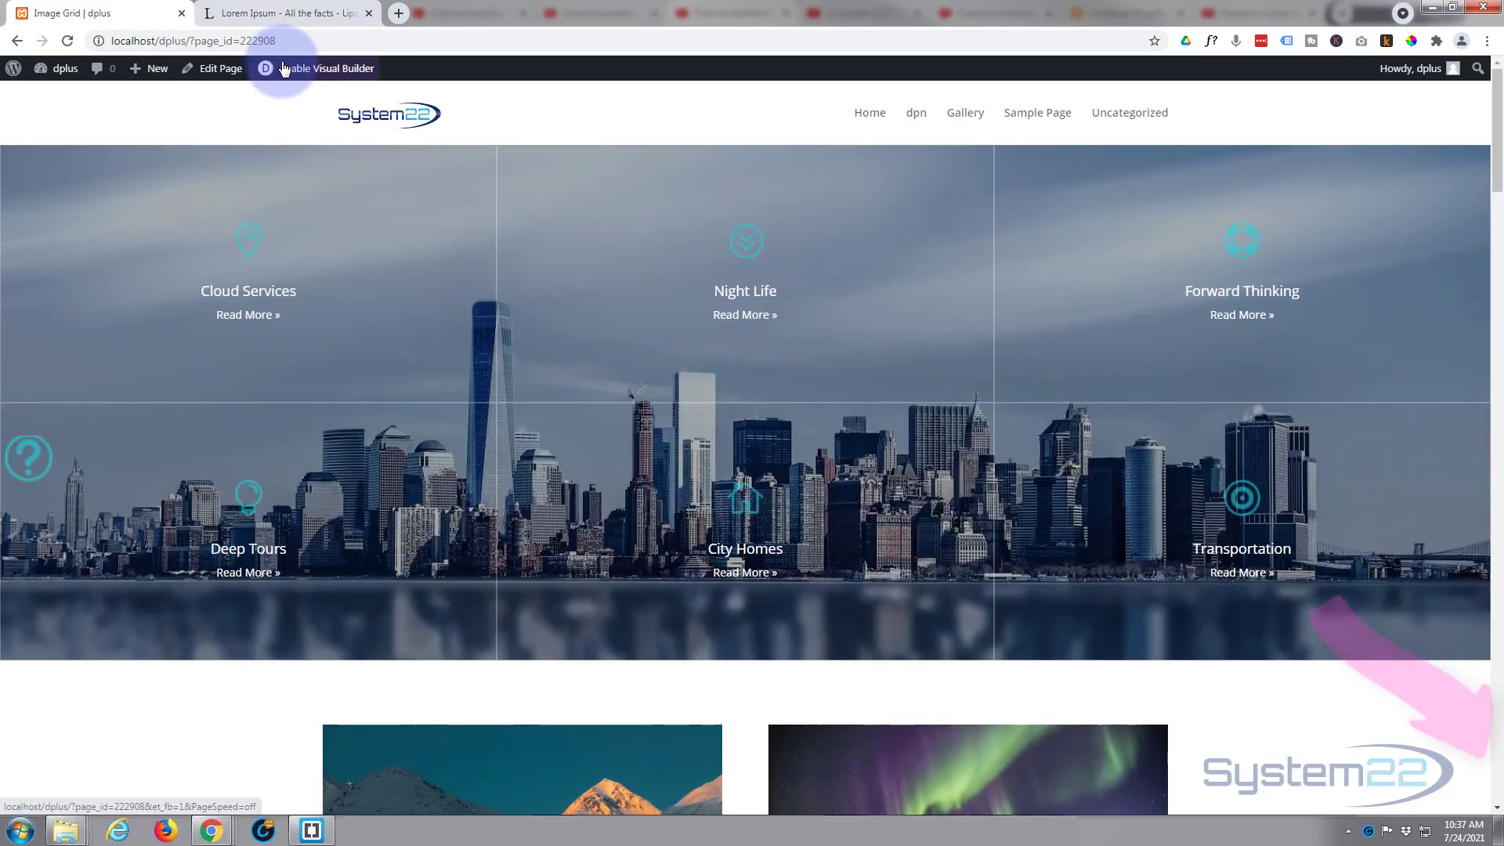
# Test the hover overlays of the aurora and mountain images on the live page and compare how they slide in.
pyautogui.scroll(-4, 1341, 457)
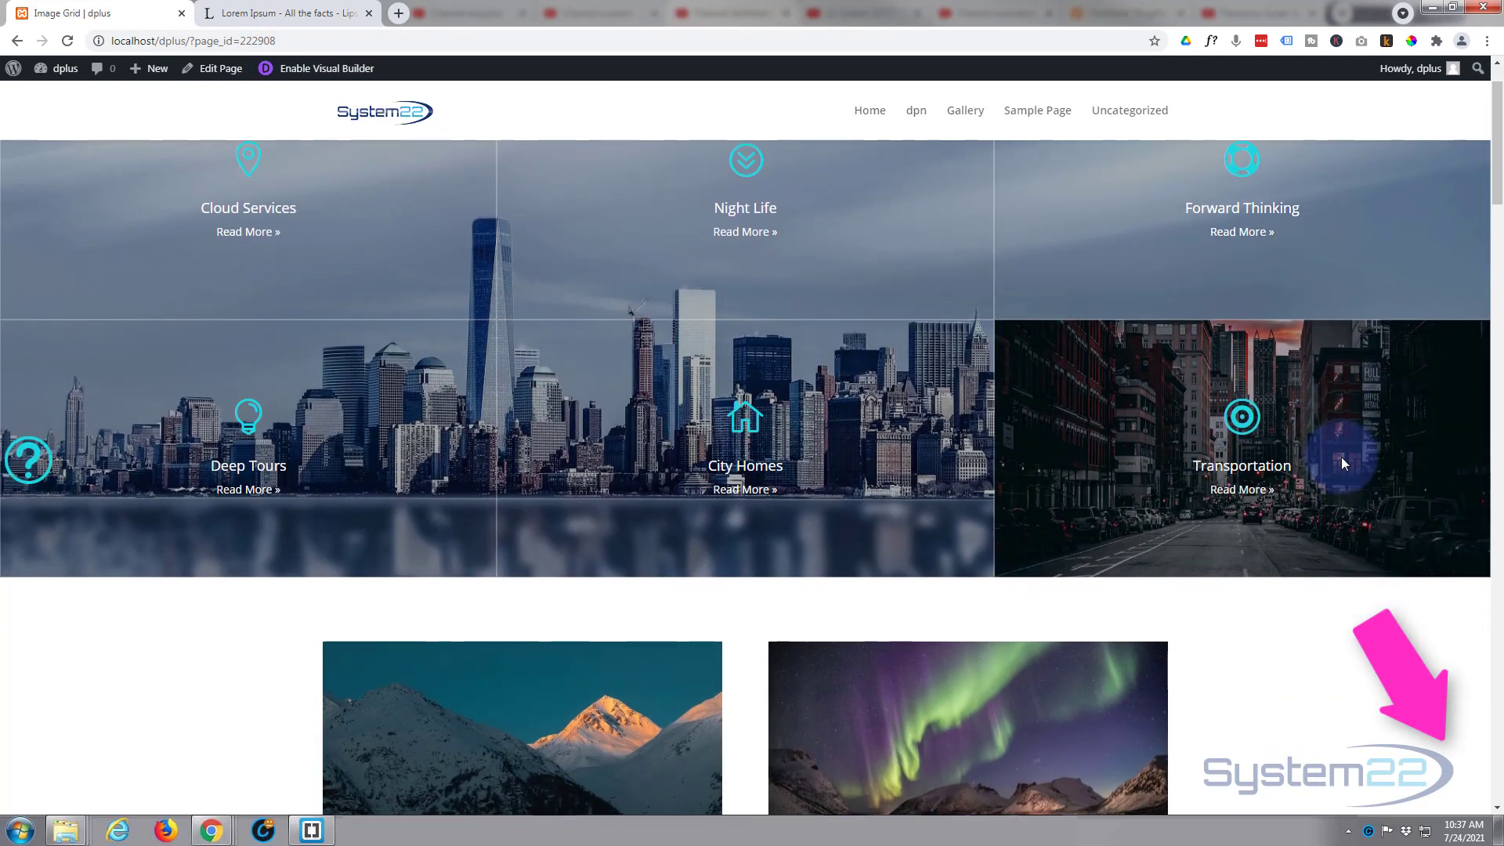
pyautogui.scroll(-1, 1345, 457)
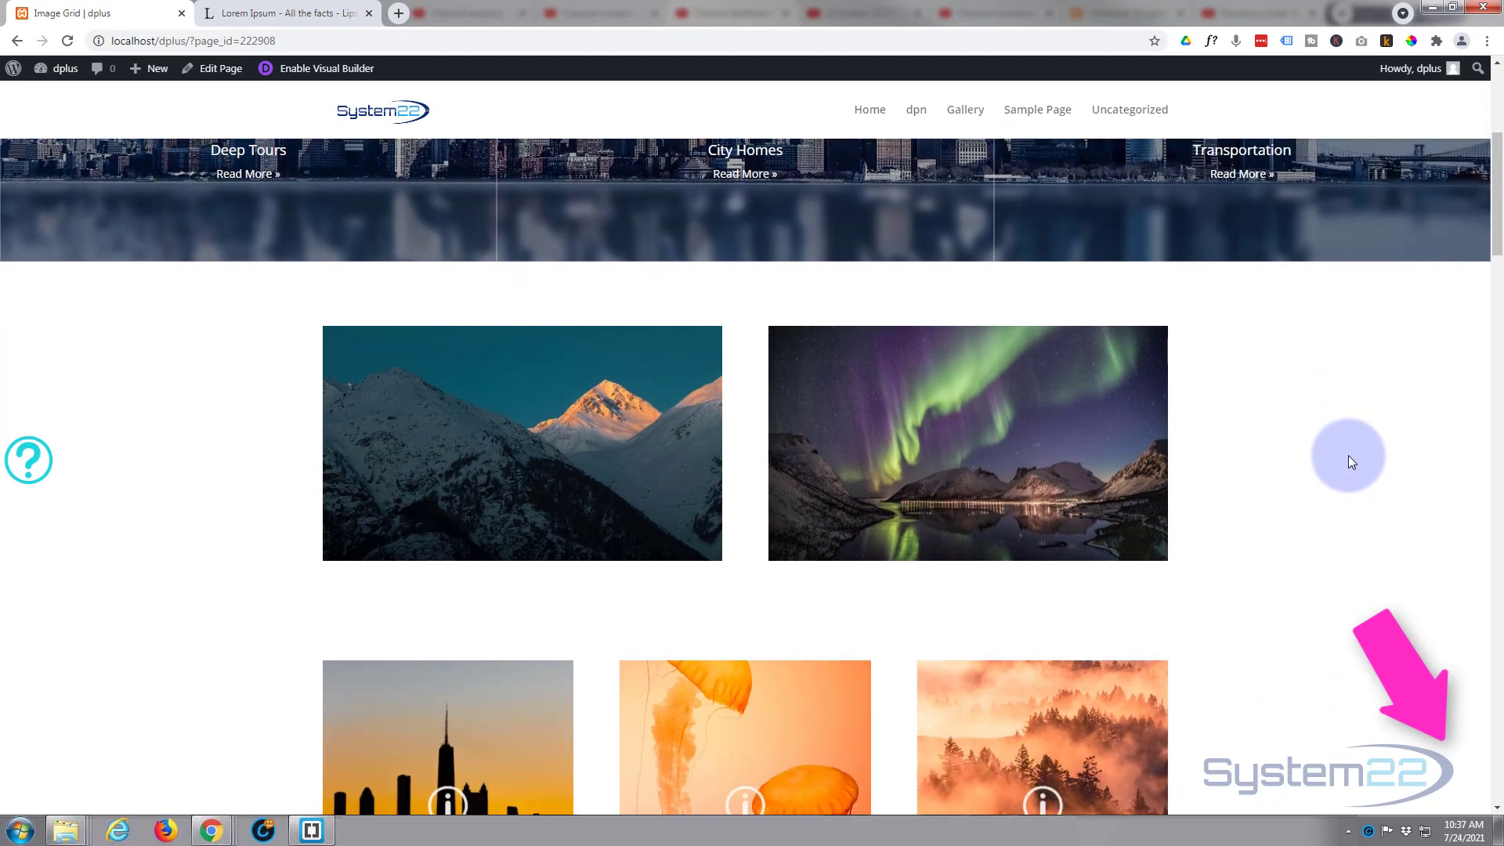
pyautogui.moveTo(1113, 516)
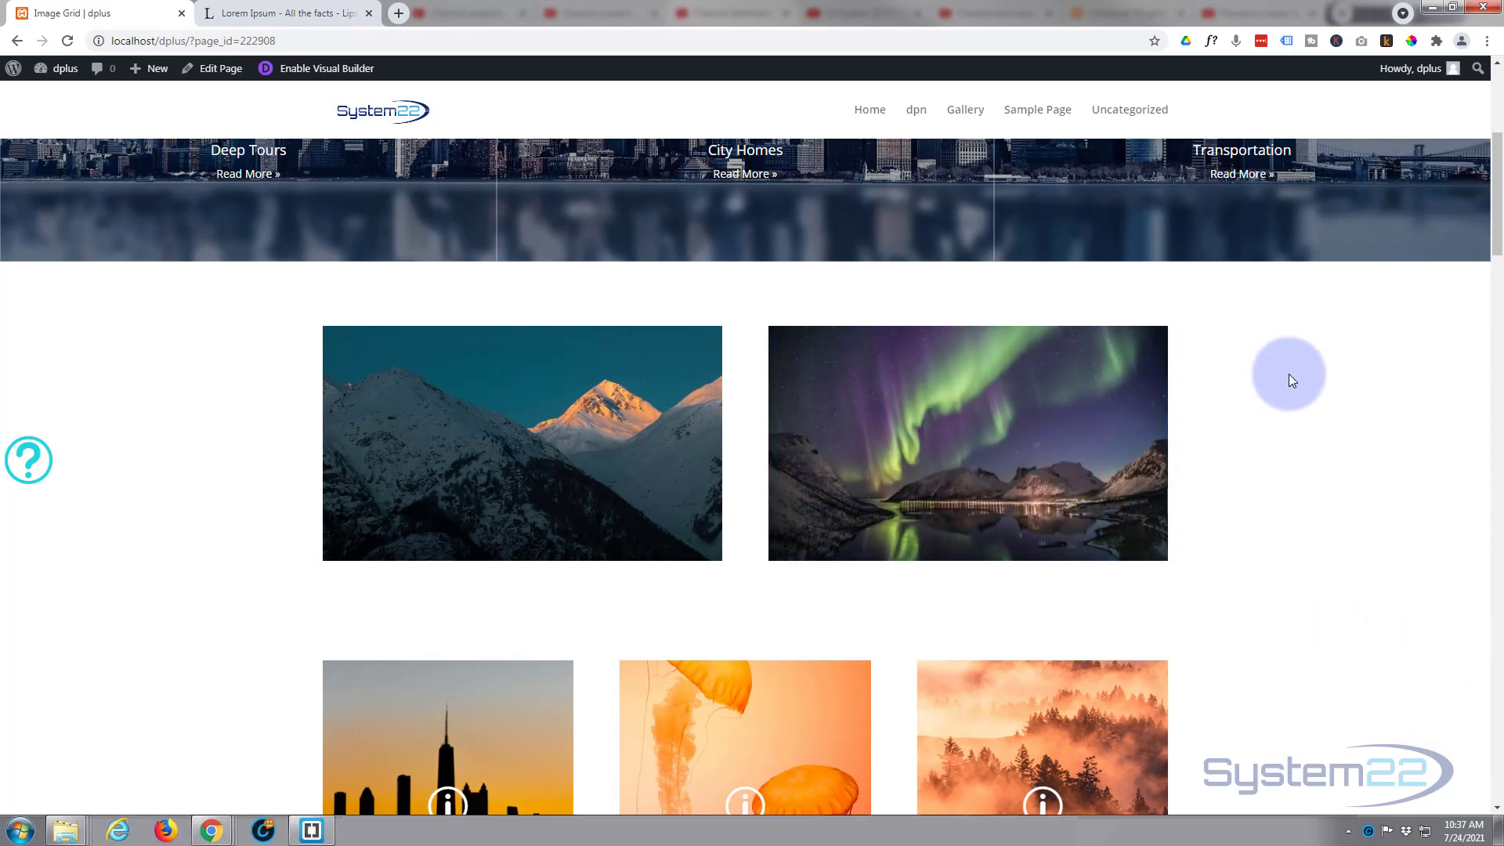
pyautogui.moveTo(1080, 415)
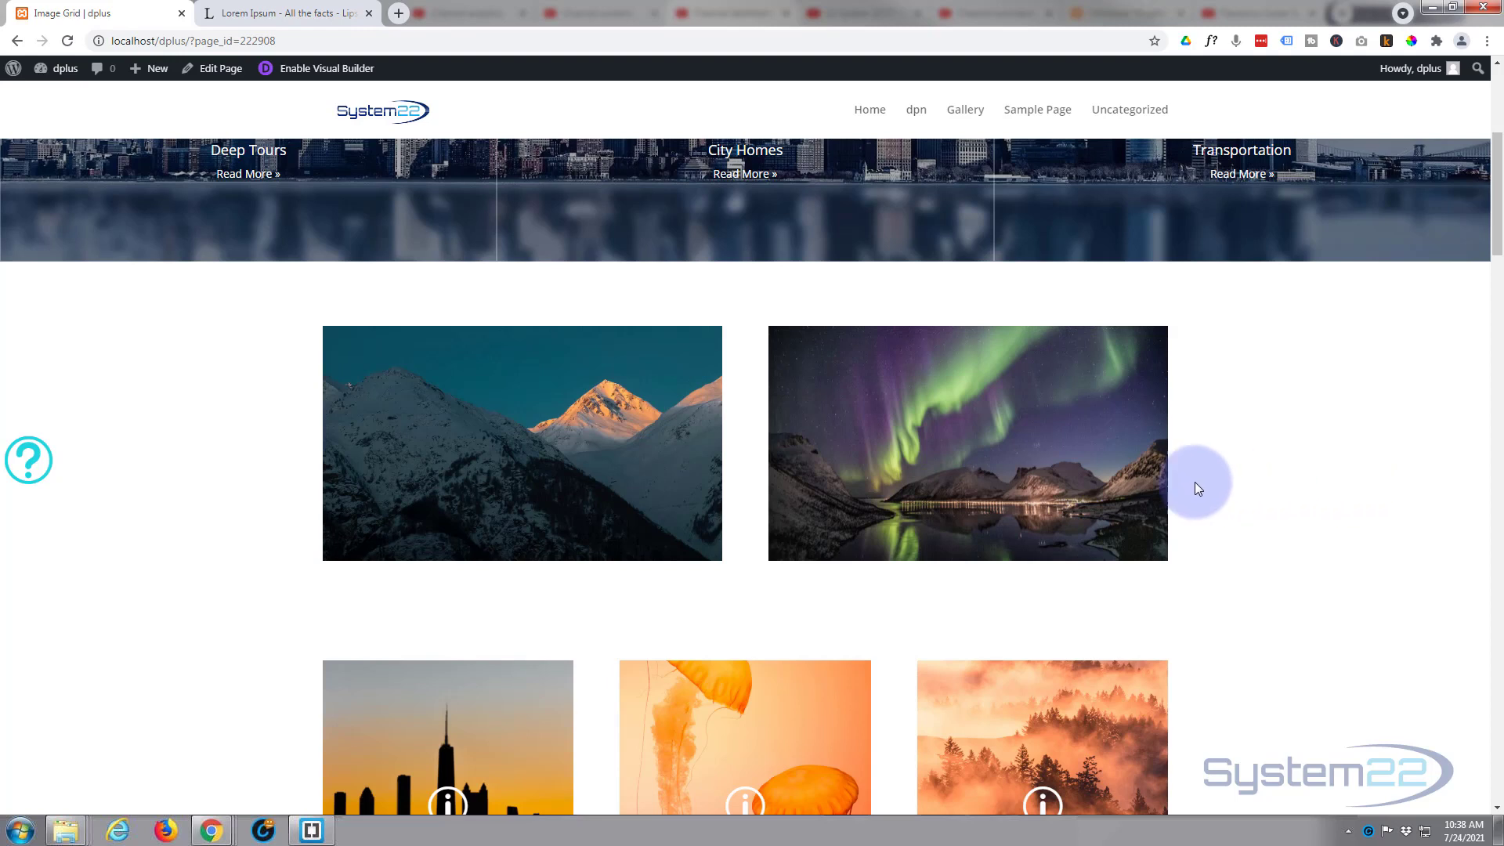
pyautogui.moveTo(1034, 486)
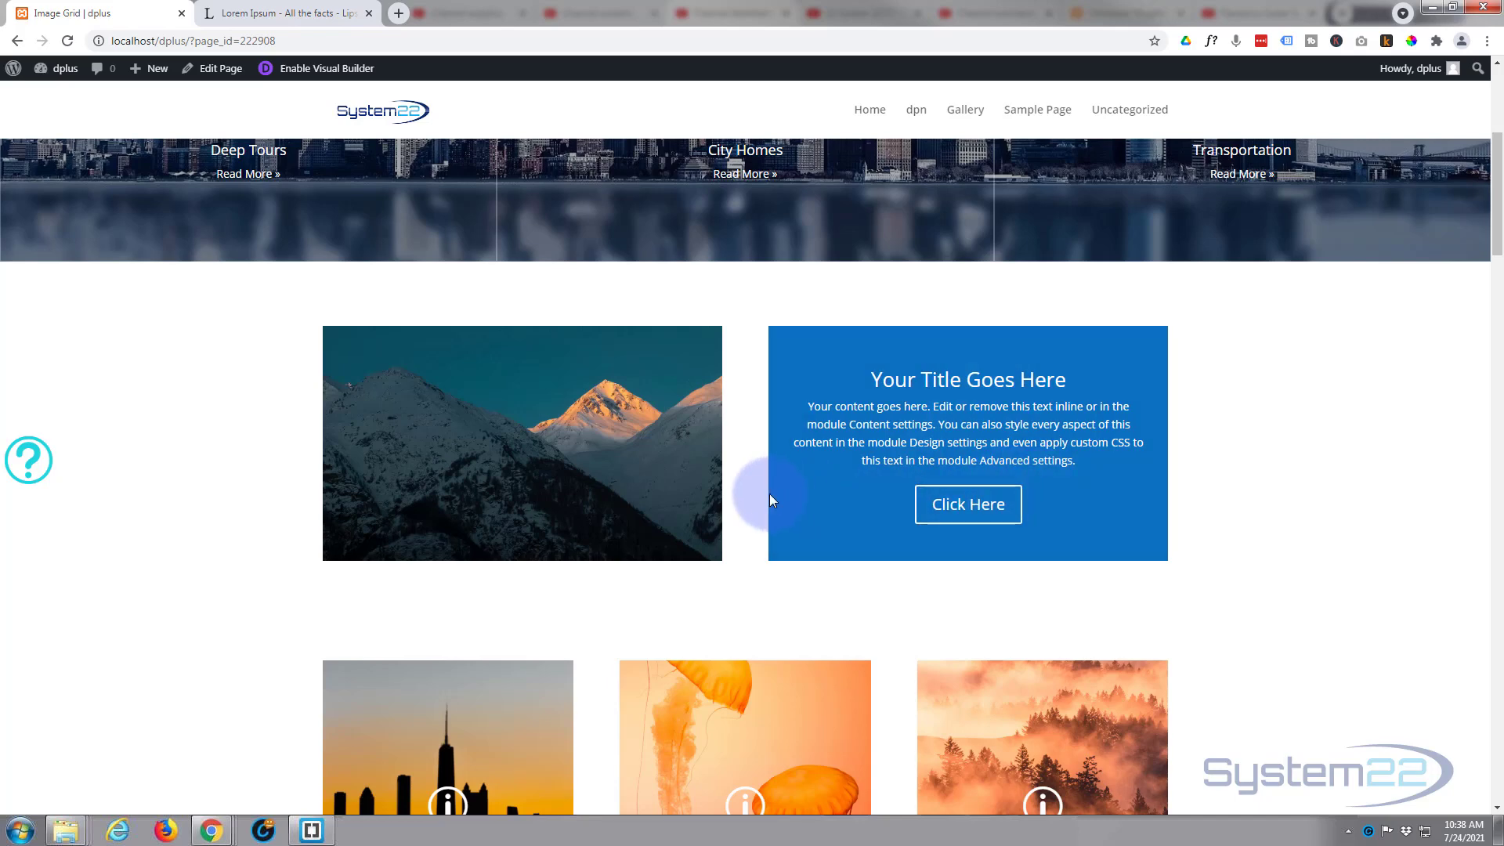
pyautogui.moveTo(627, 497)
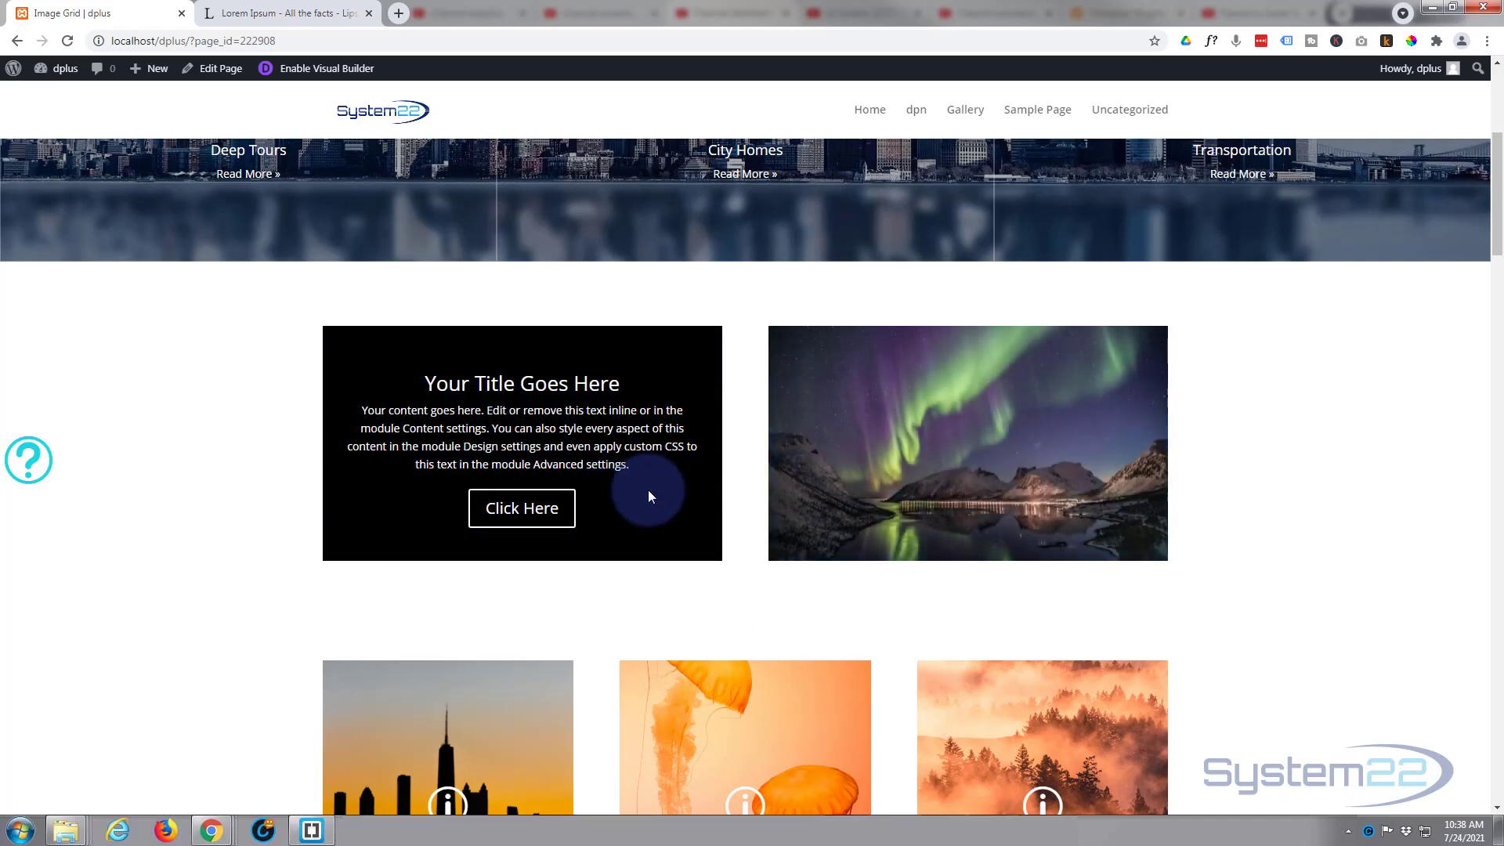
pyautogui.moveTo(921, 489)
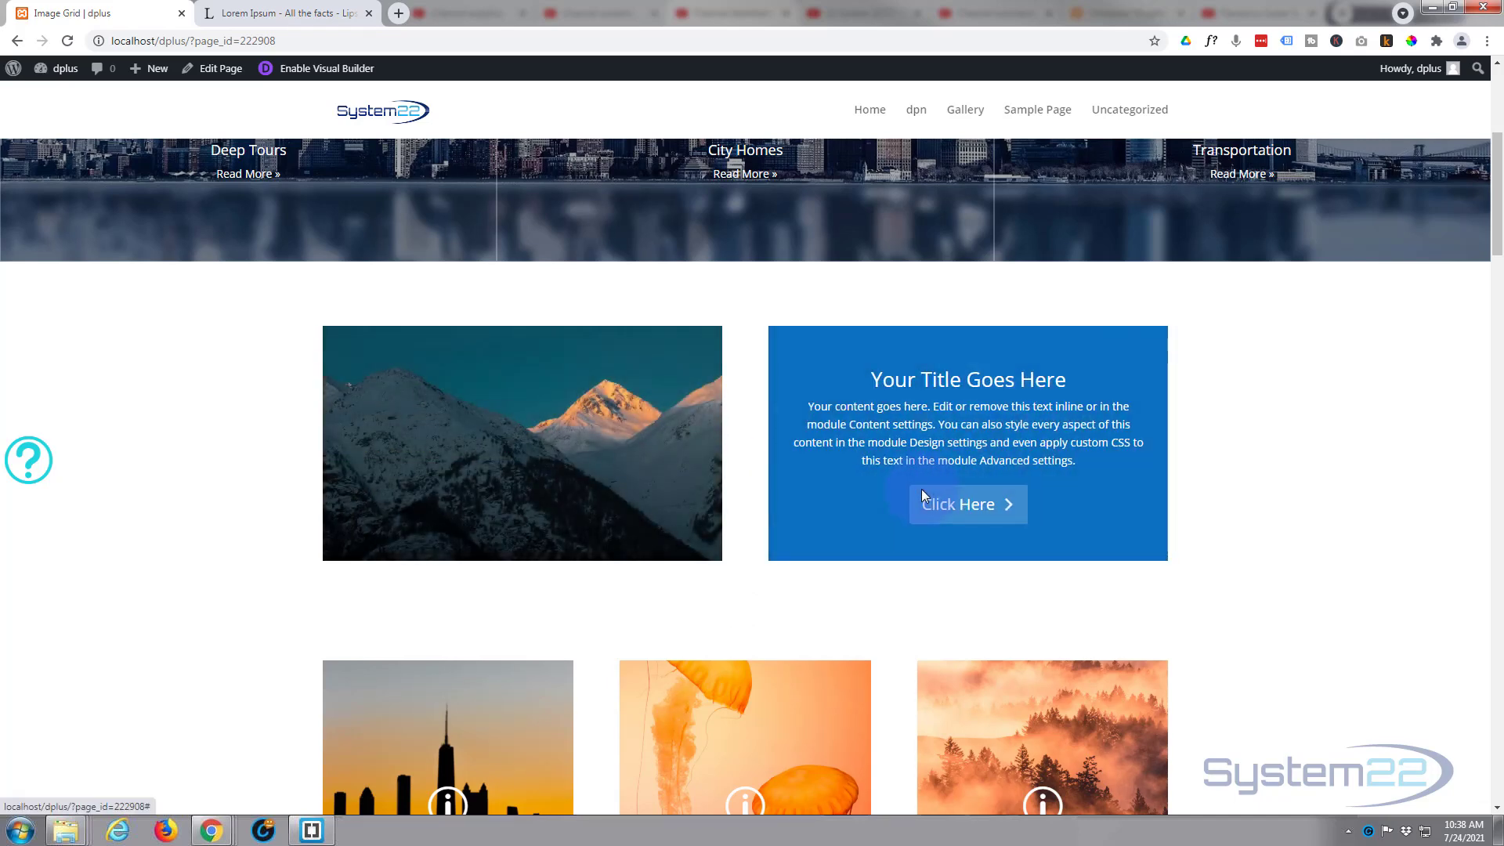